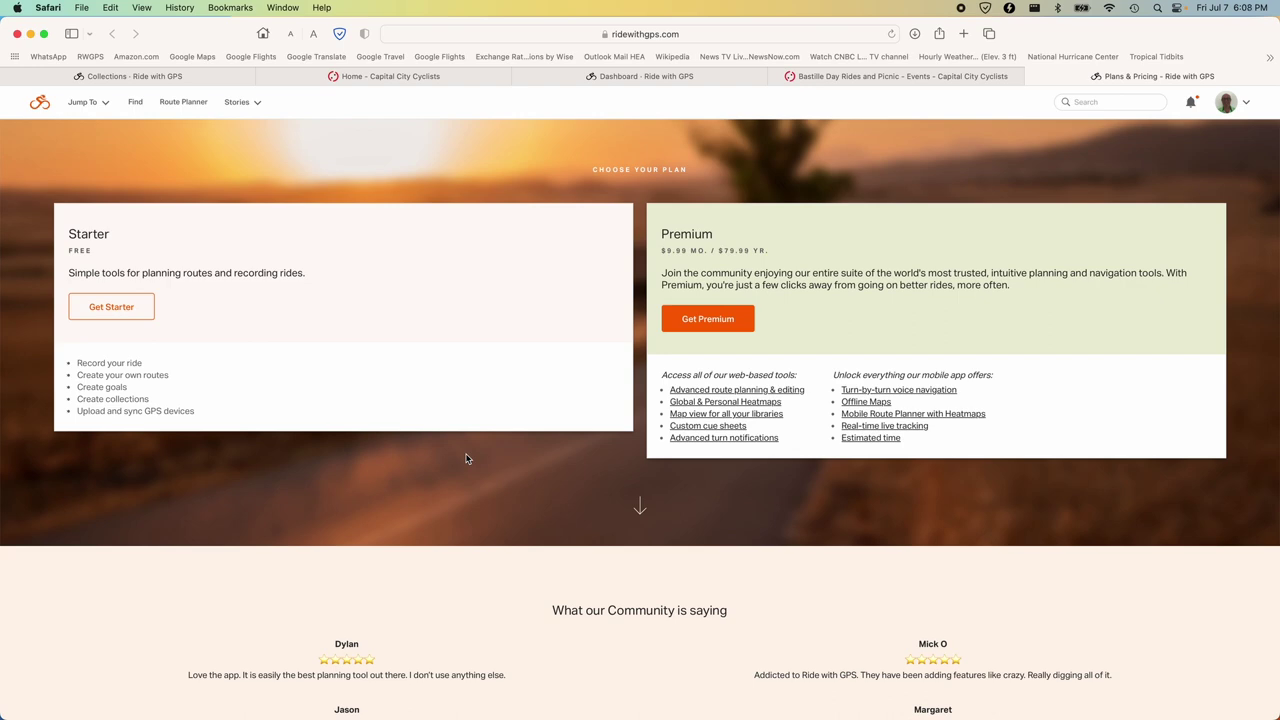
# Scroll the Plans & Pricing page to compare Starter with Premium at $9.99/mo or $79.99/yr.
pyautogui.scroll(-10, 466, 459)
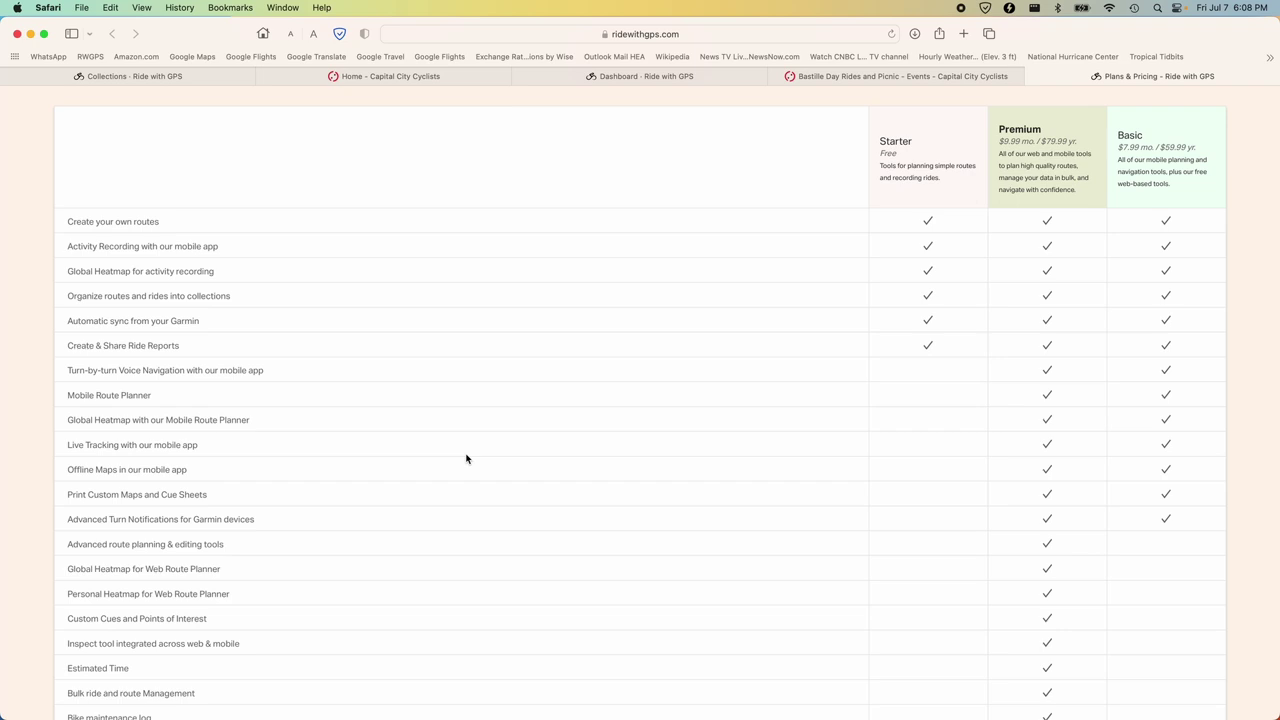
# Zoom in twice and scroll to the Starter, Premium and Basic feature comparison table.
pyautogui.press('super+plus')
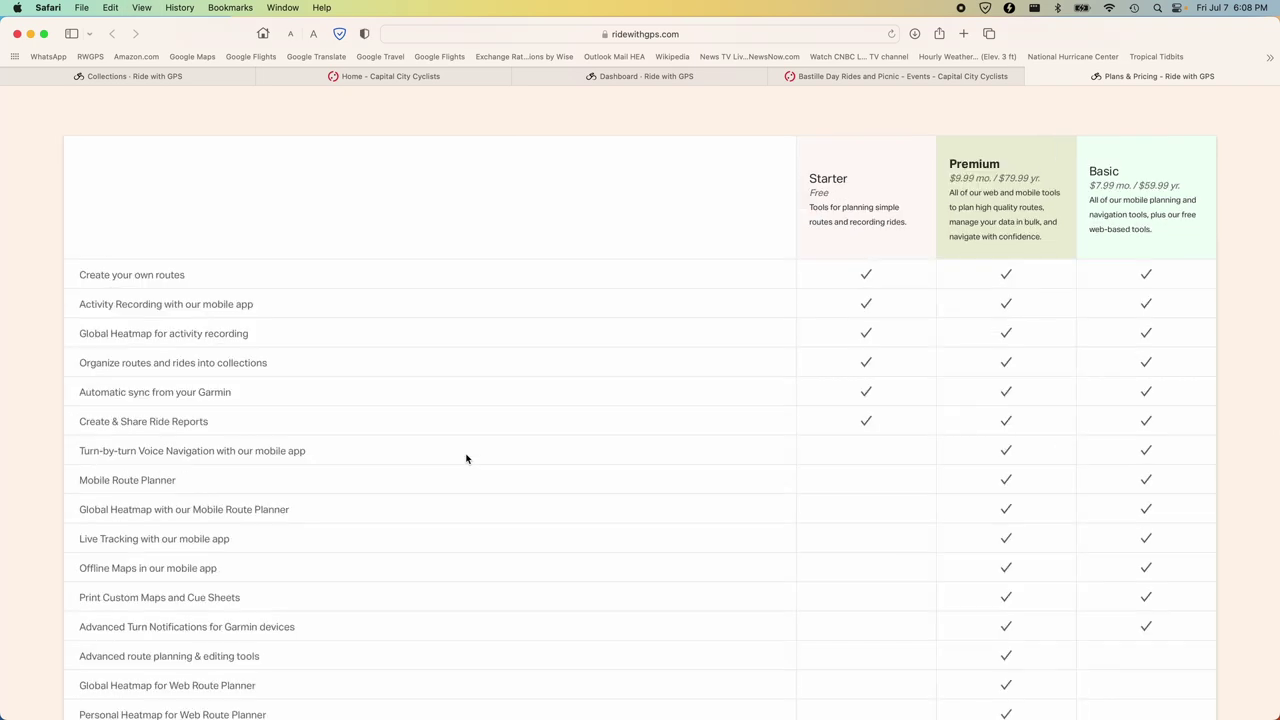
pyautogui.press('super+plus')
pyautogui.press('super+plus')
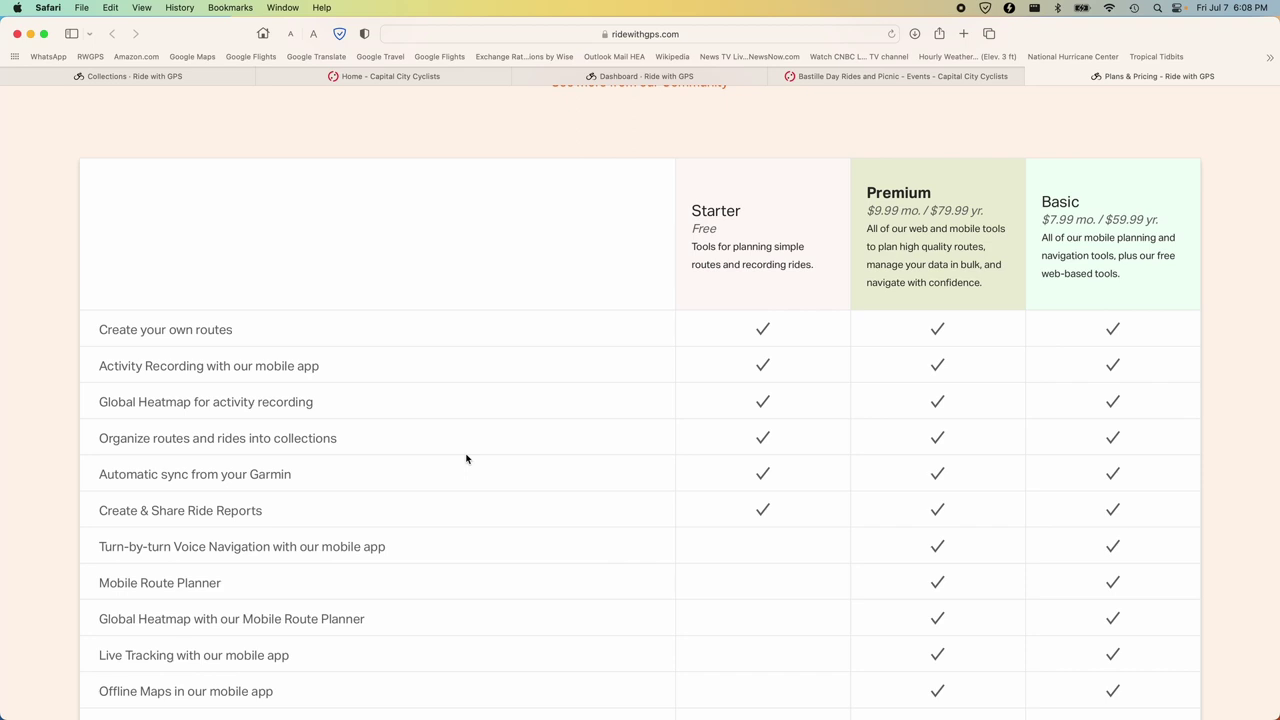
pyautogui.scroll(-10, 466, 459)
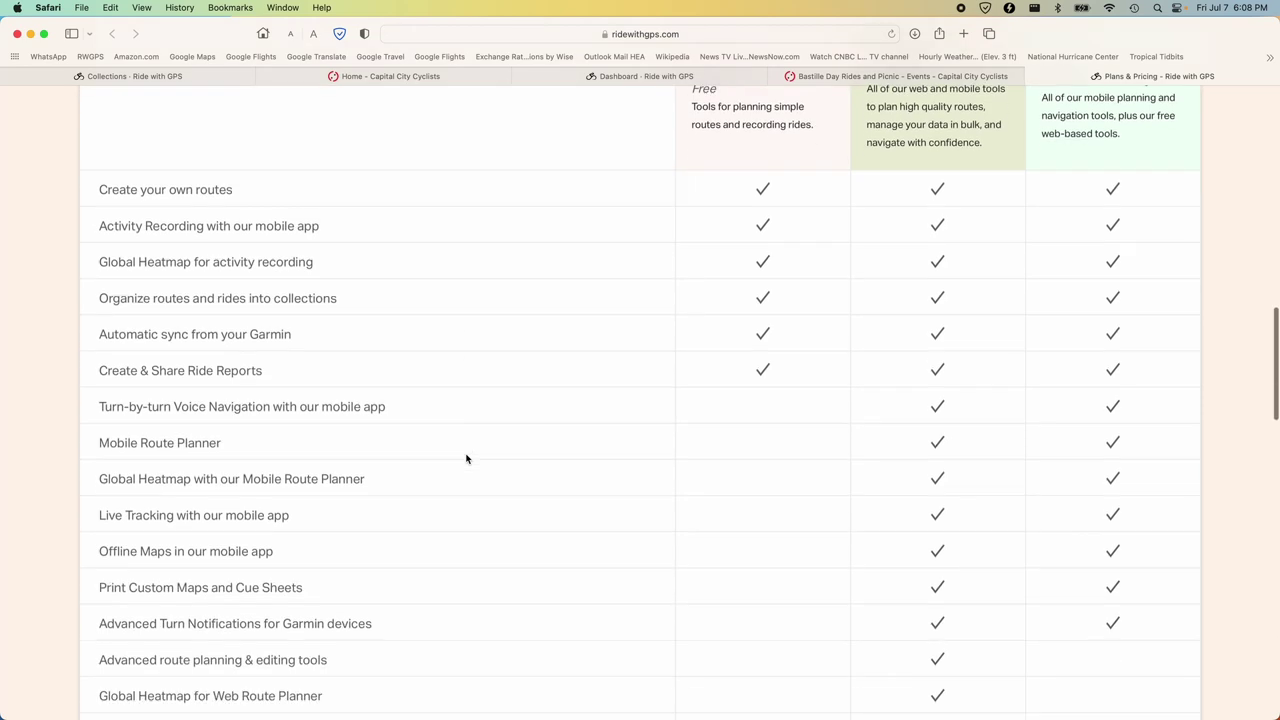
pyautogui.scroll(-3, 466, 459)
pyautogui.scroll(15, 466, 459)
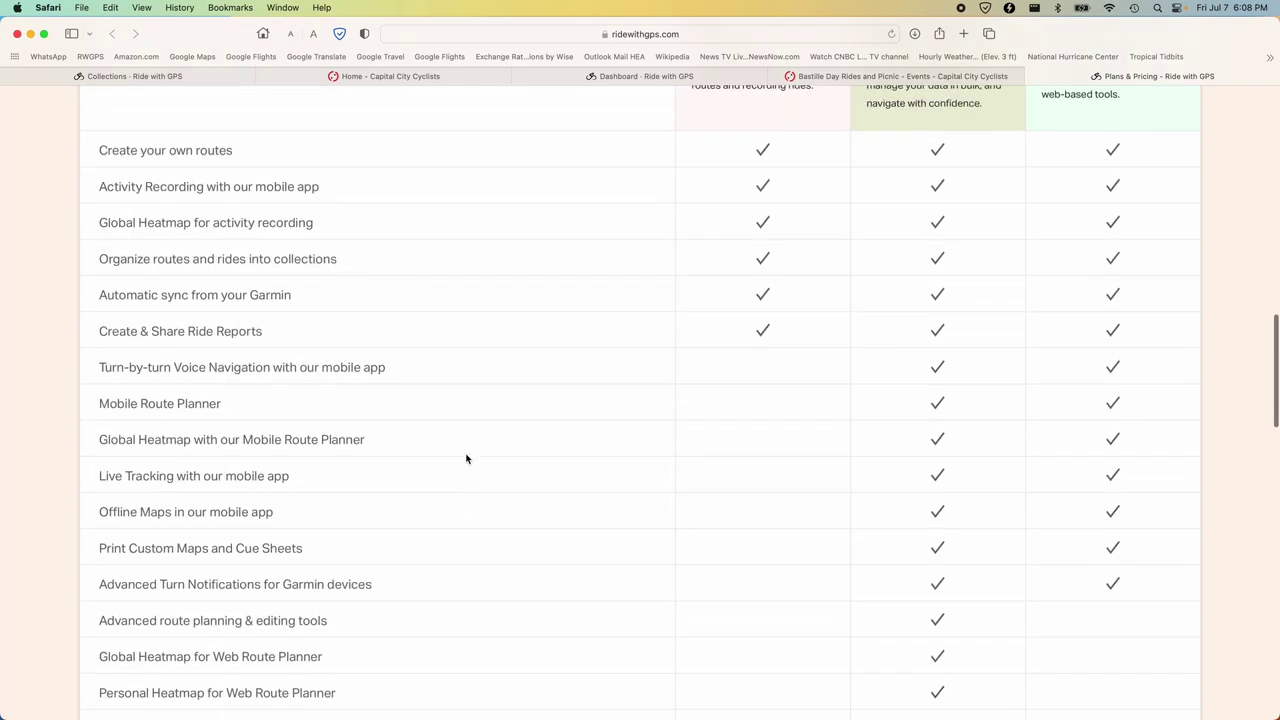
pyautogui.scroll(-5, 466, 459)
pyautogui.scroll(2, 466, 459)
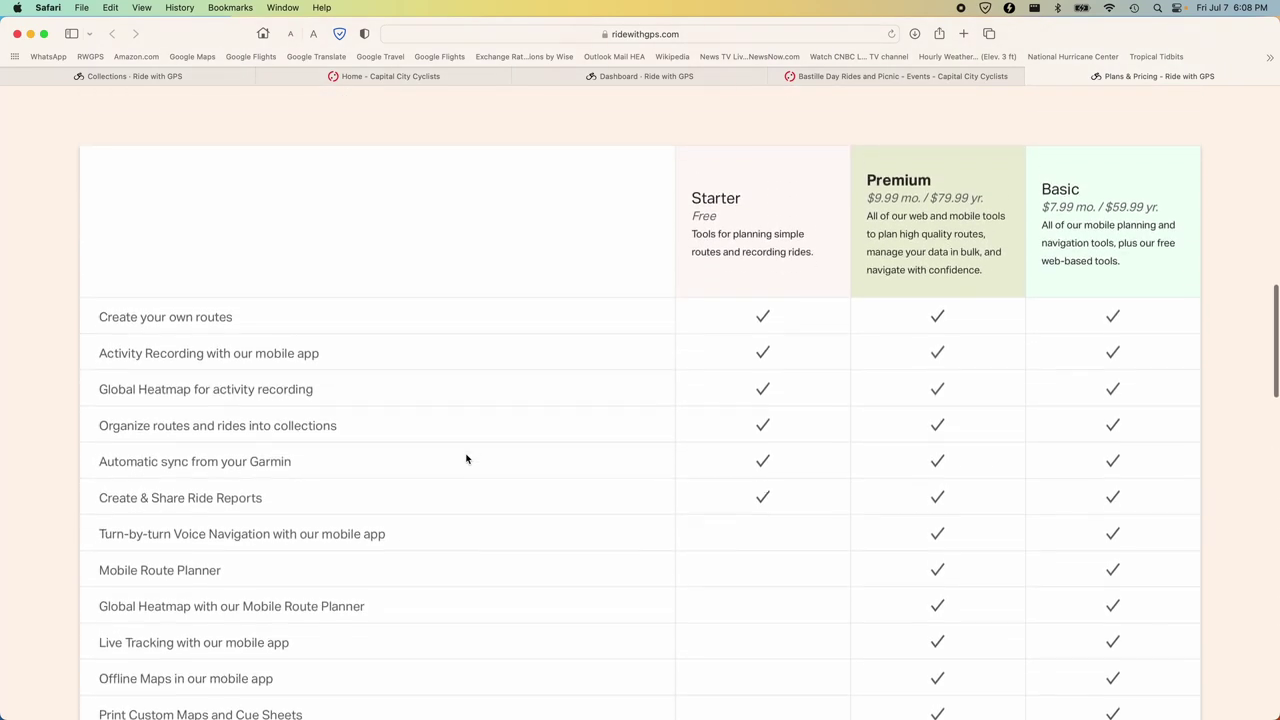
pyautogui.scroll(-1, 466, 459)
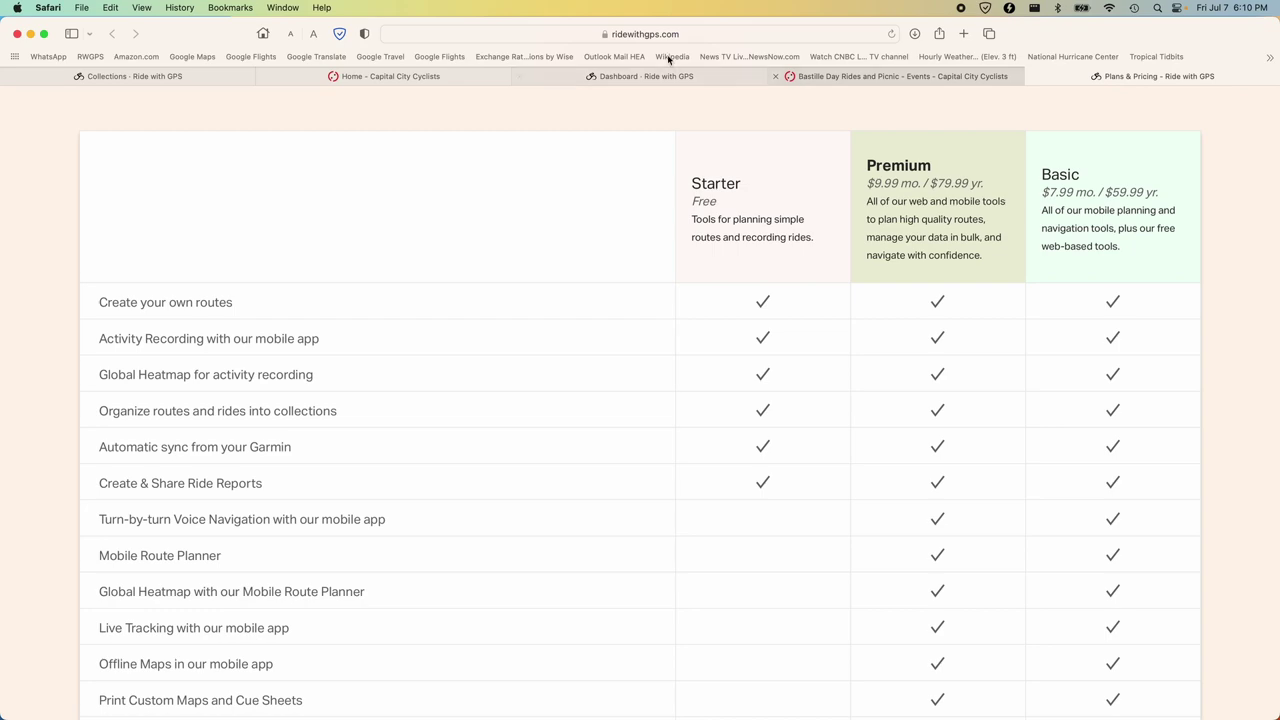
# On the Capital City Cyclists site, zoom in and open Rides > RideWithGPS.
pyautogui.click(428, 77)
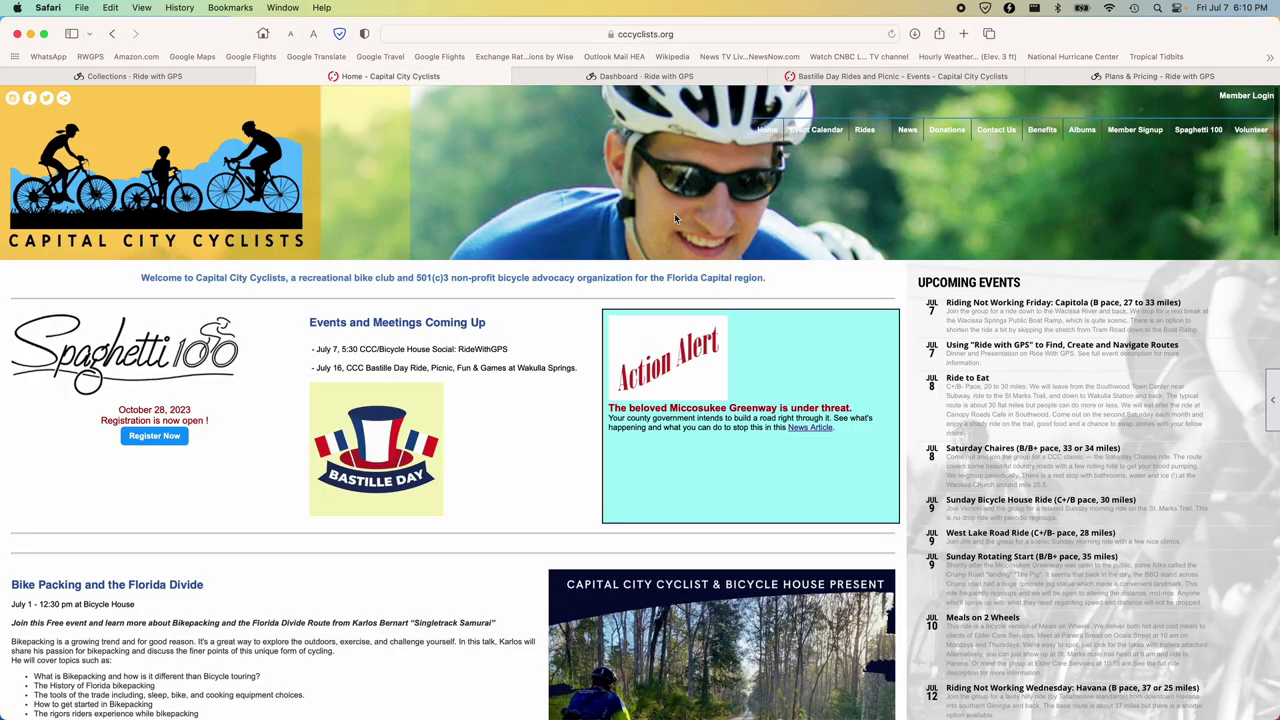
pyautogui.press('super+plus')
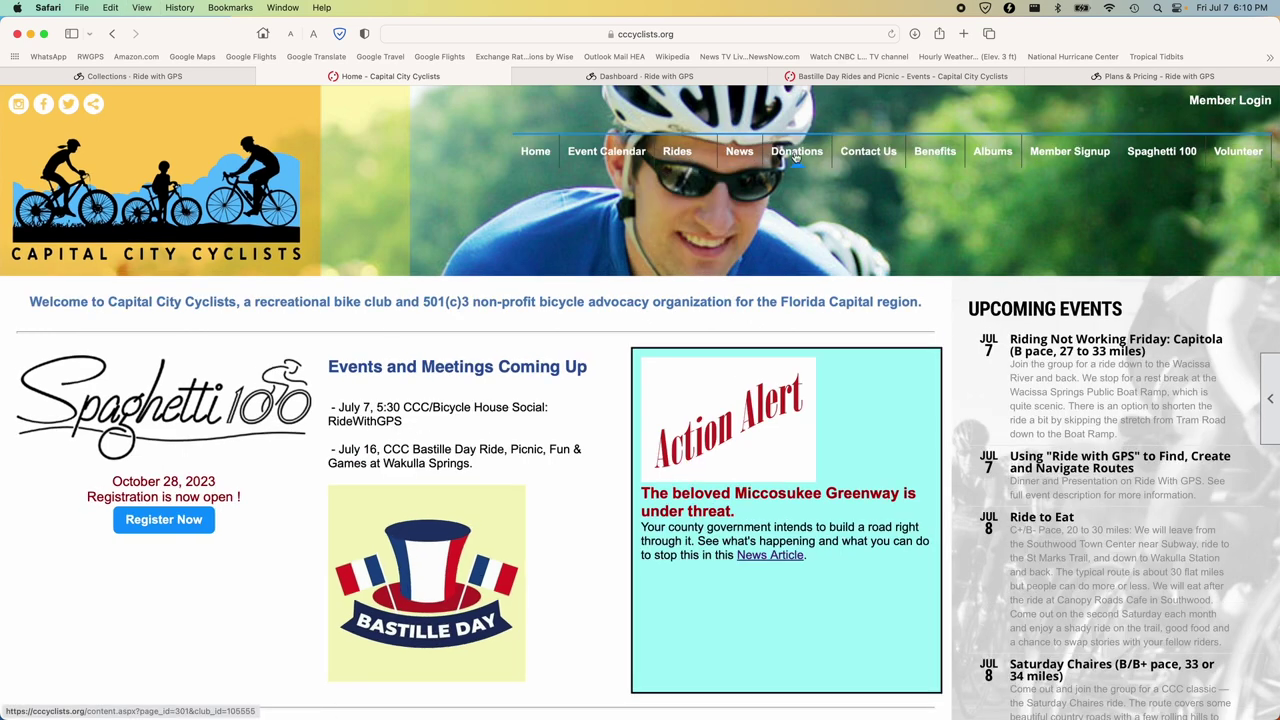
pyautogui.moveTo(678, 152)
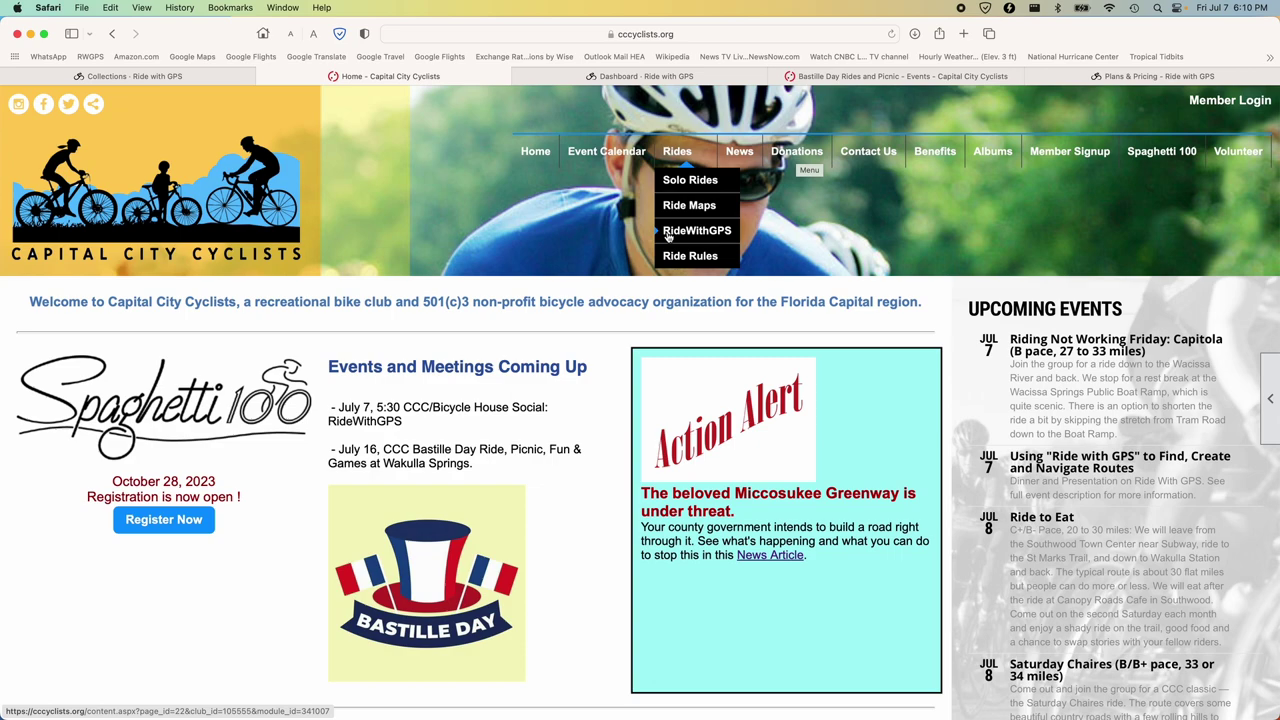
pyautogui.click(667, 233)
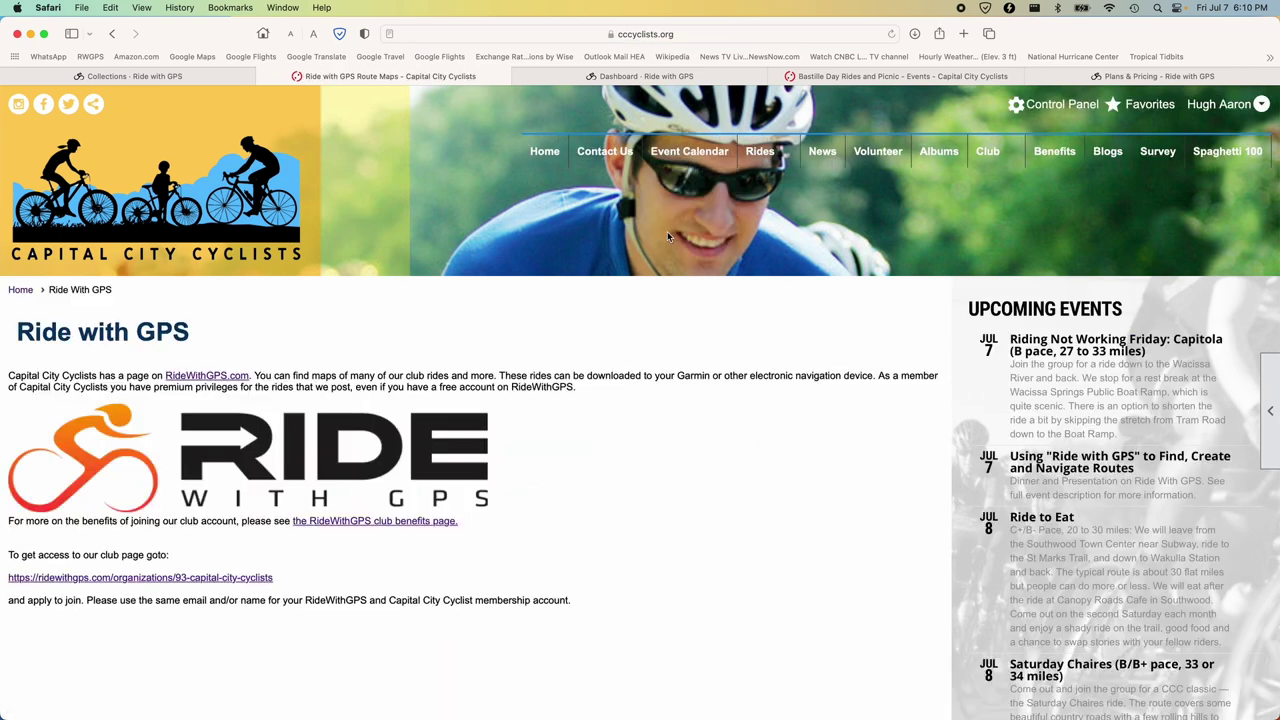
pyautogui.scroll(-4, 663, 418)
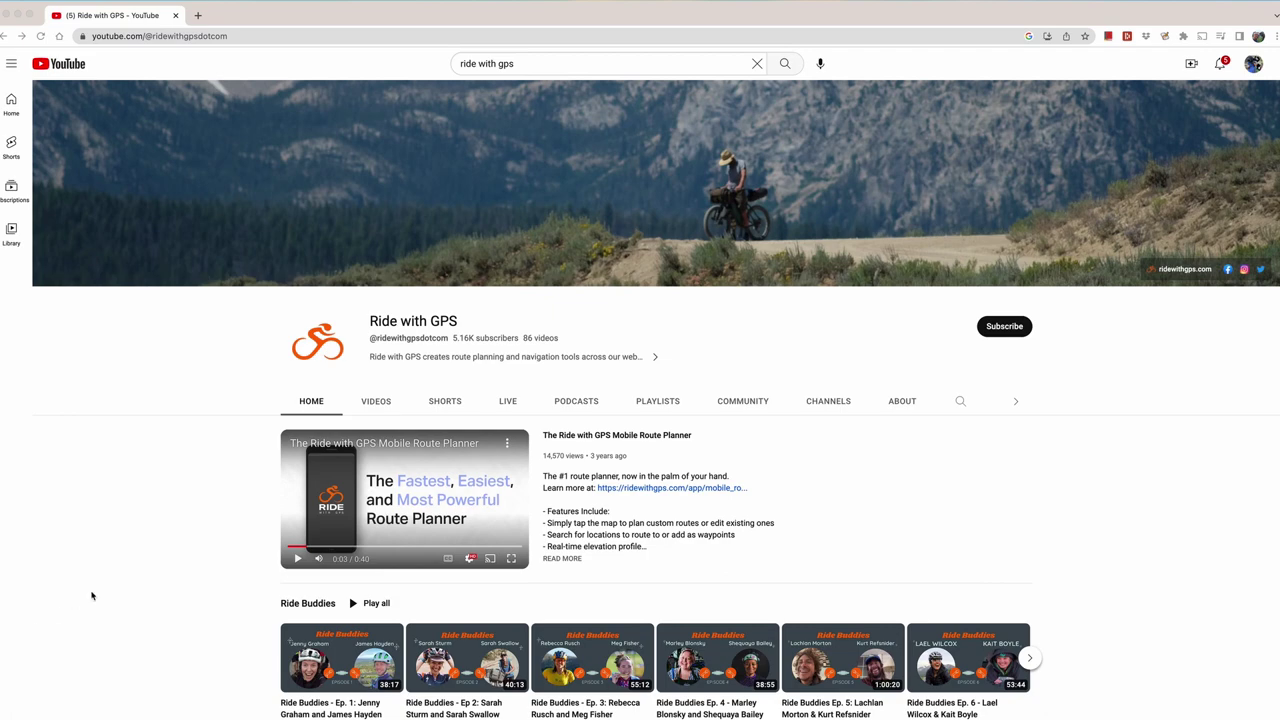
pyautogui.scroll(-3, 91, 596)
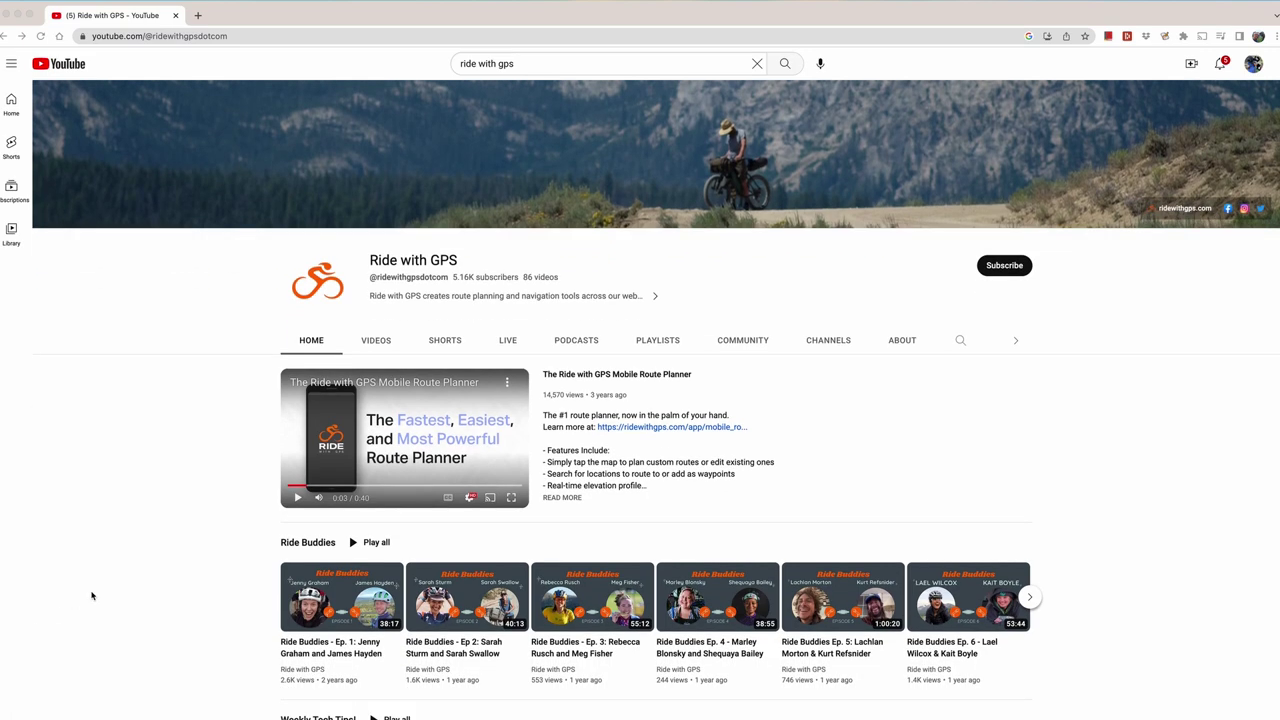
pyautogui.scroll(-2, 91, 596)
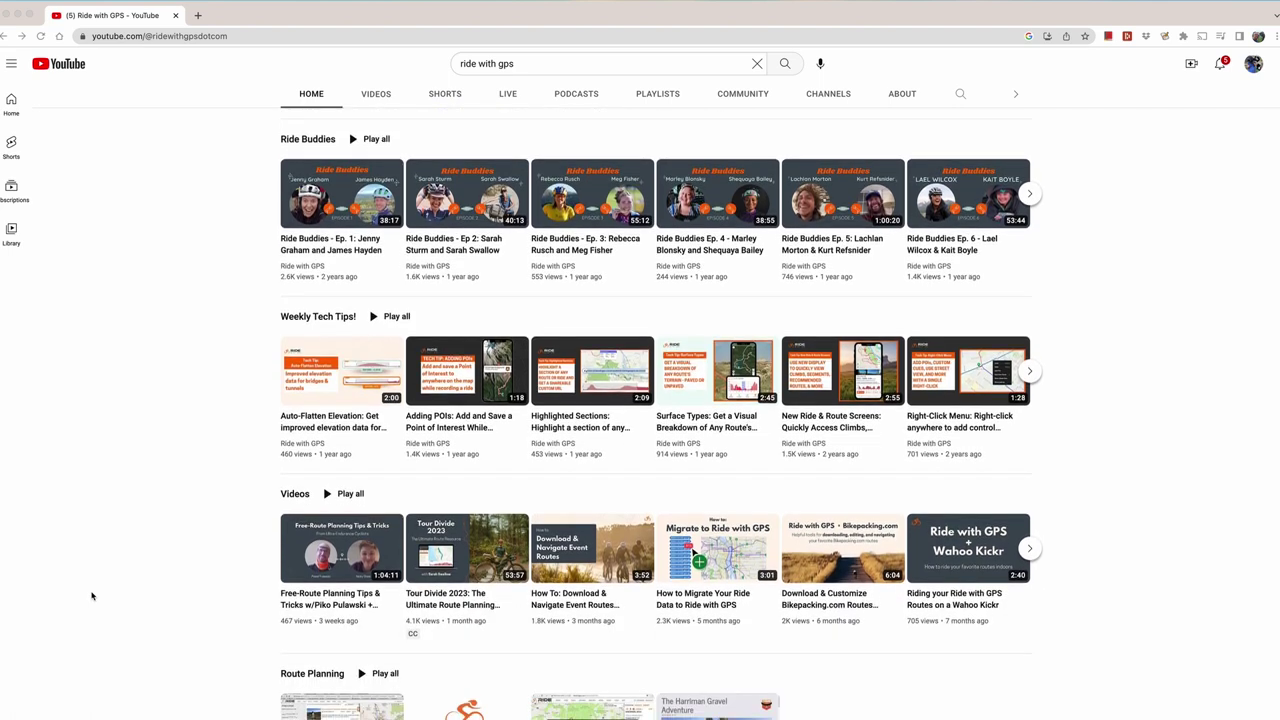
pyautogui.scroll(-6, 91, 596)
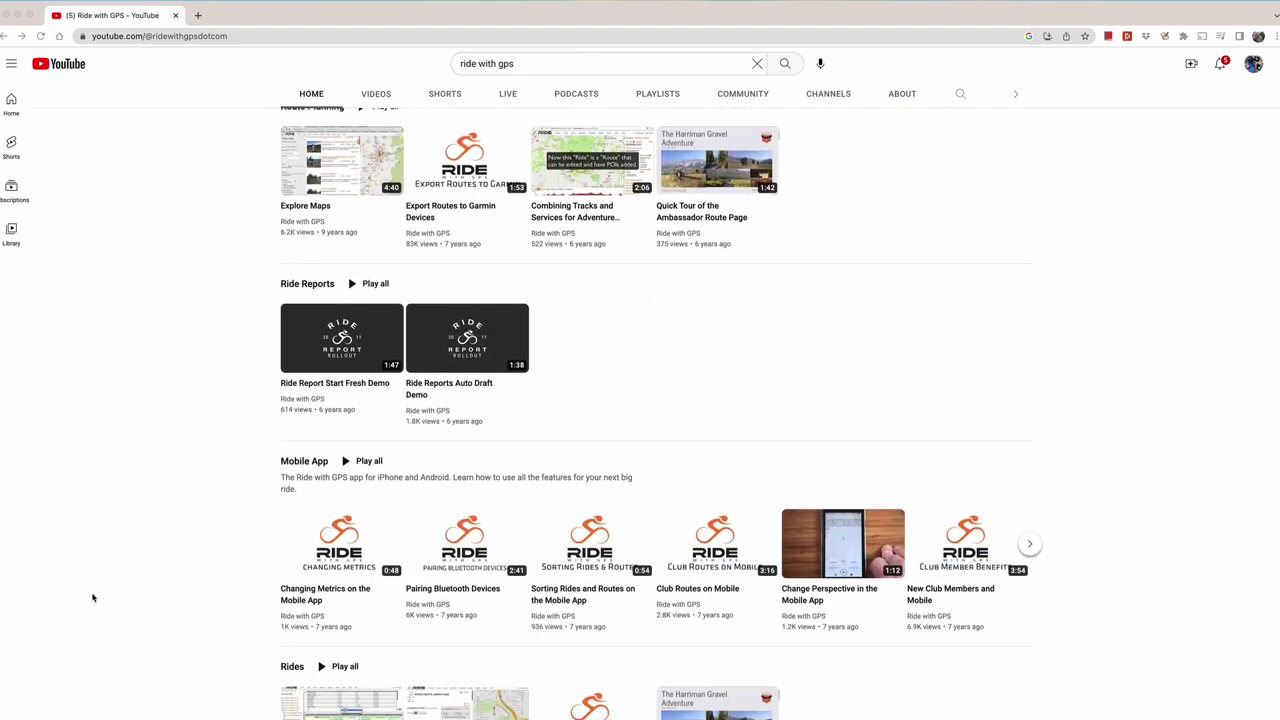
pyautogui.scroll(-1, 92, 597)
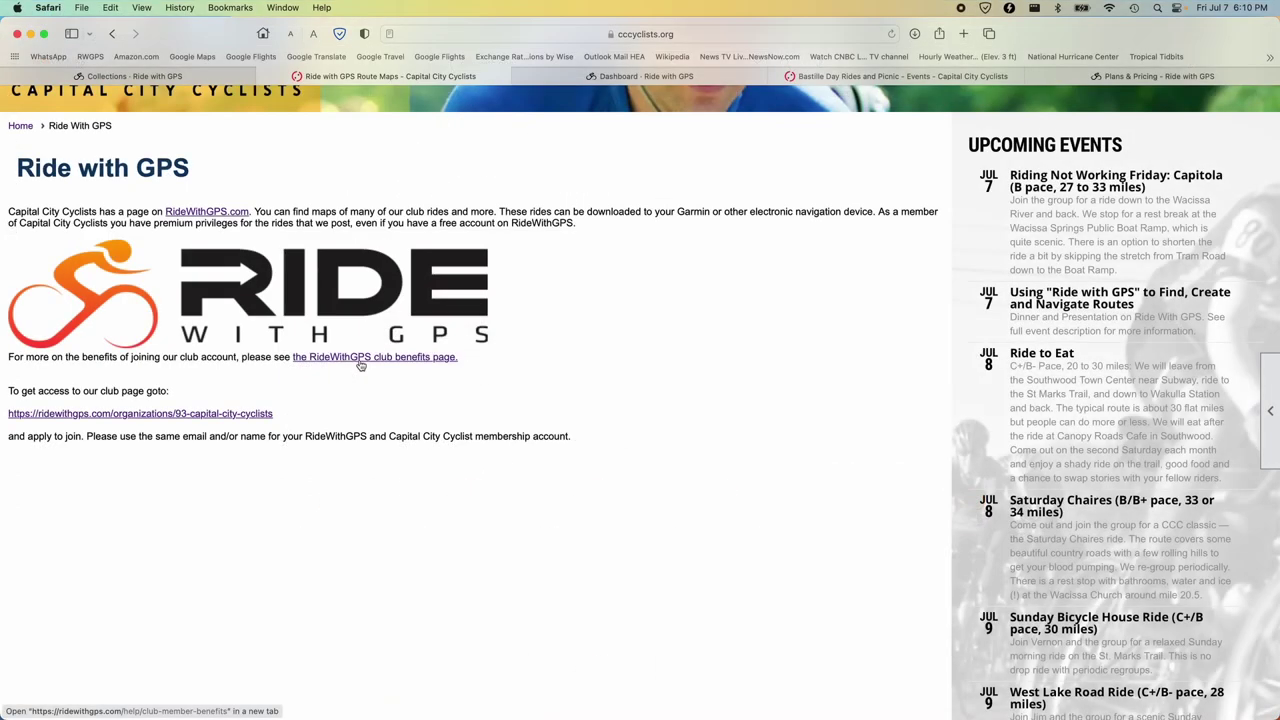
pyautogui.click(360, 360)
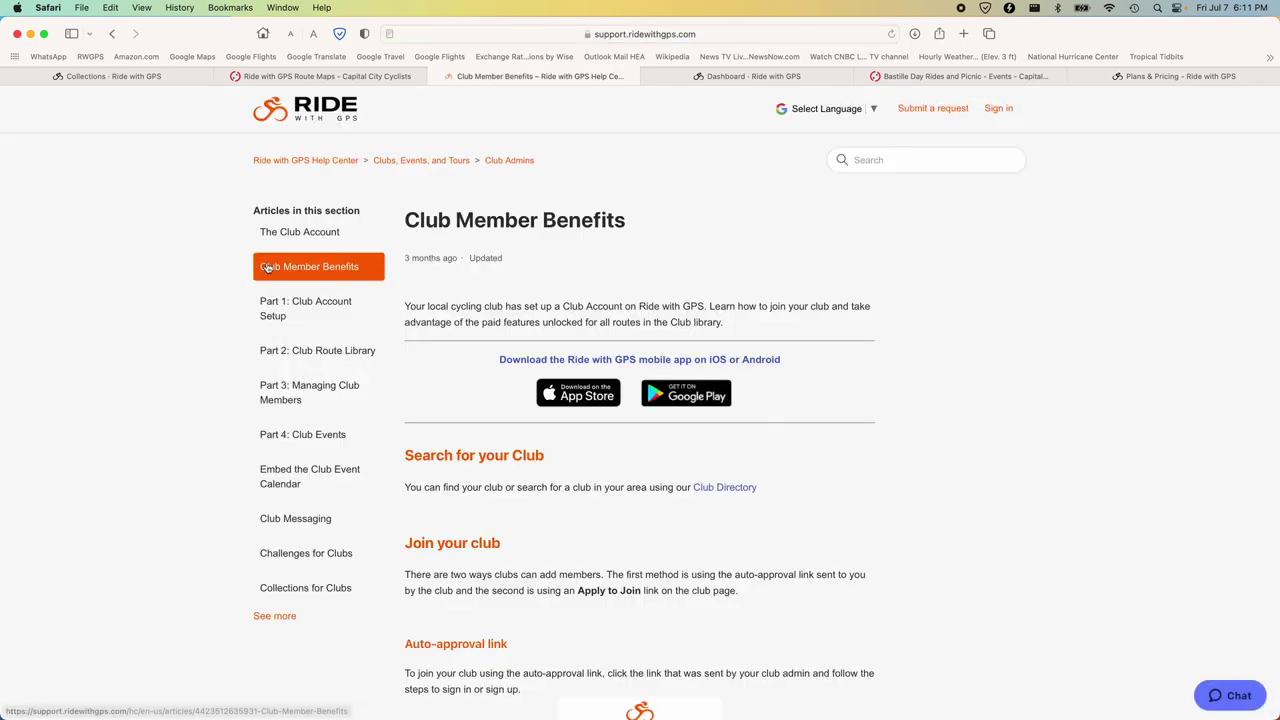
pyautogui.click(112, 34)
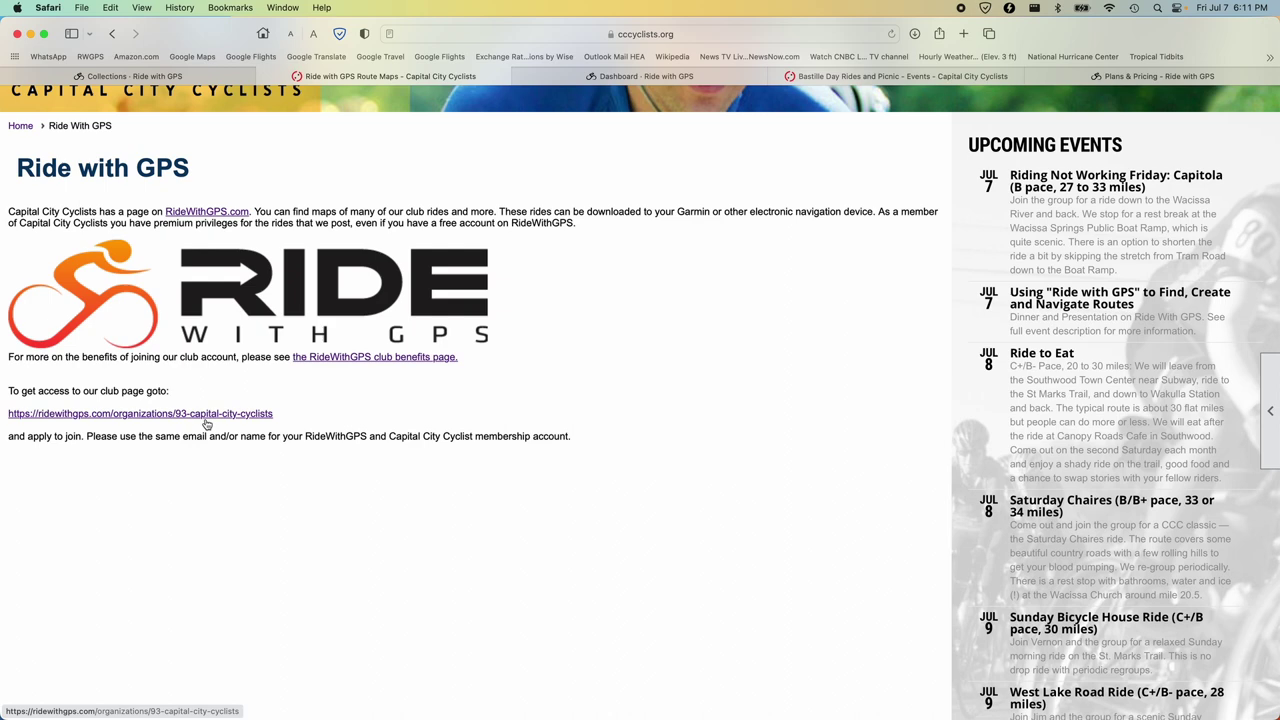
pyautogui.click(205, 414)
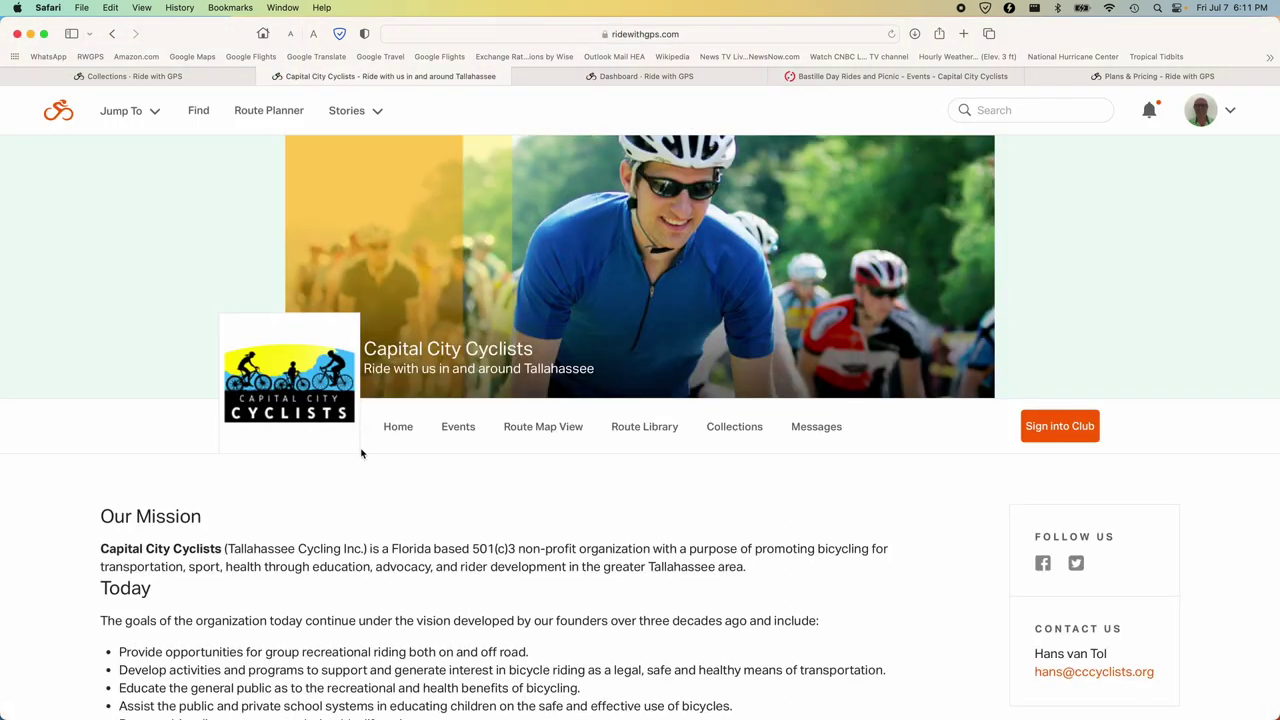
# Open the club's Route Library and scroll through routes with distance and elevation.
pyautogui.scroll(-2, 372, 462)
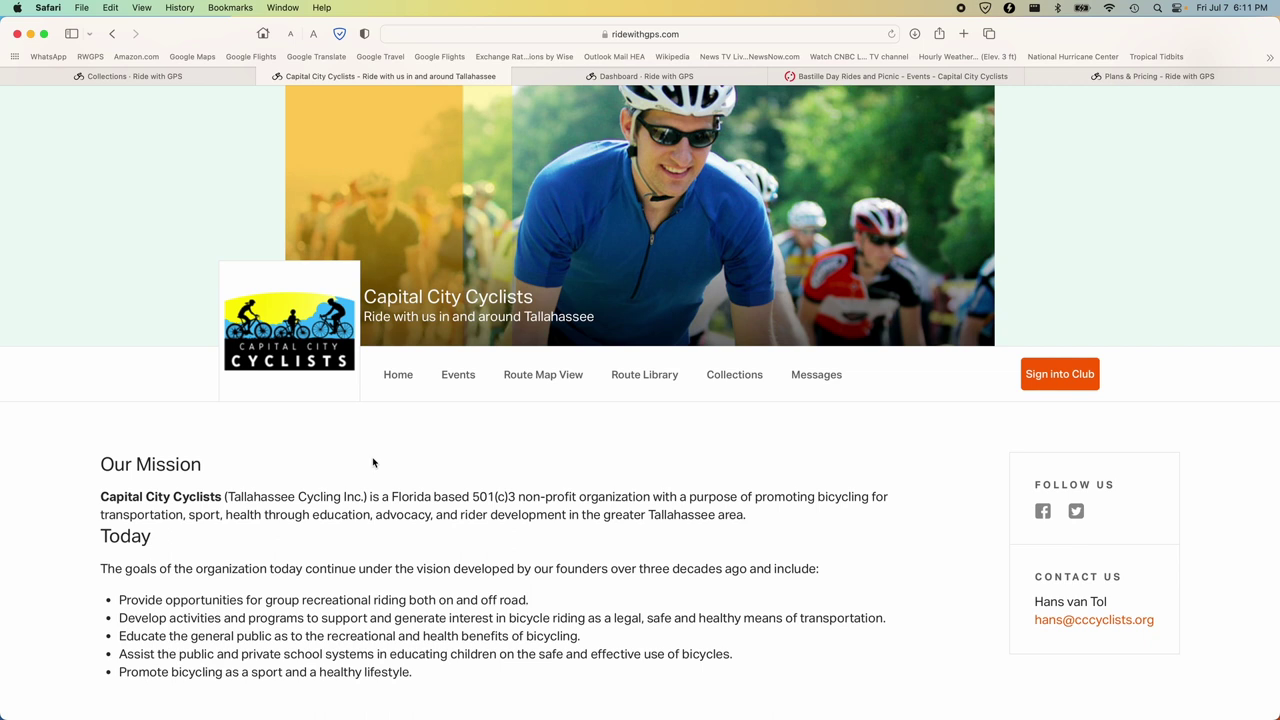
pyautogui.click(646, 378)
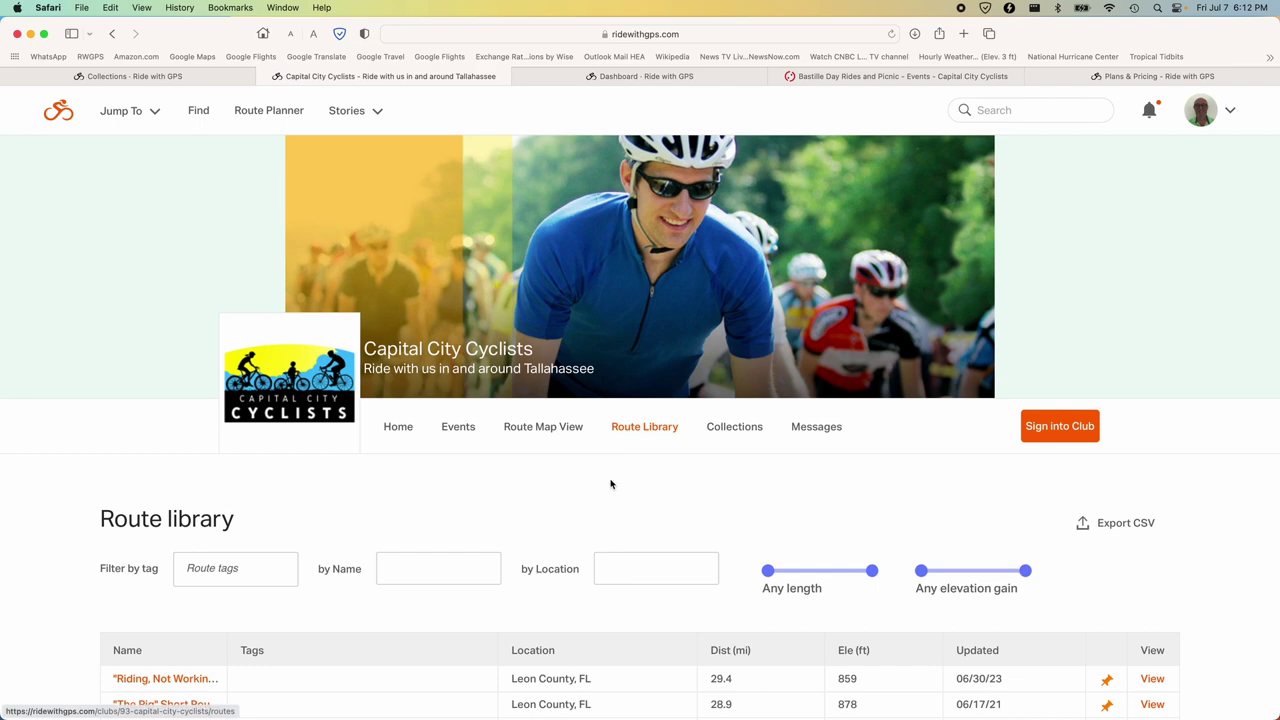
pyautogui.scroll(-2, 610, 485)
pyautogui.scroll(-10, 610, 485)
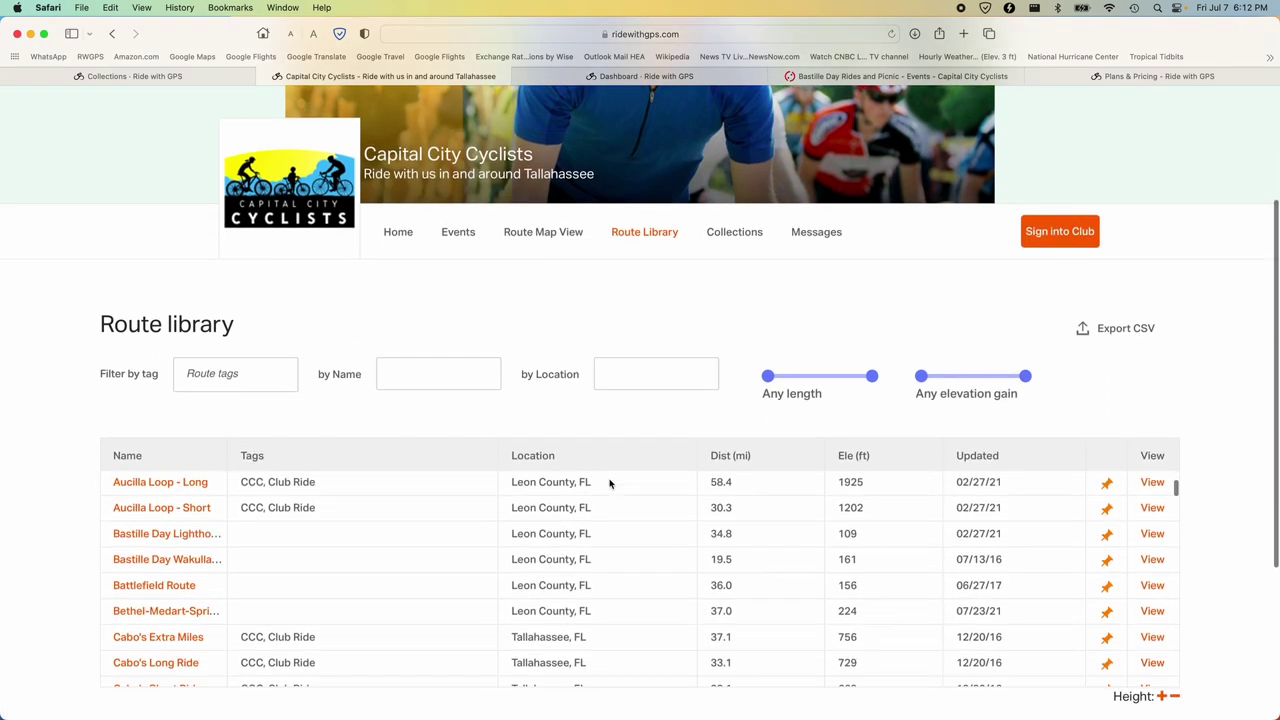
pyautogui.scroll(-4, 610, 485)
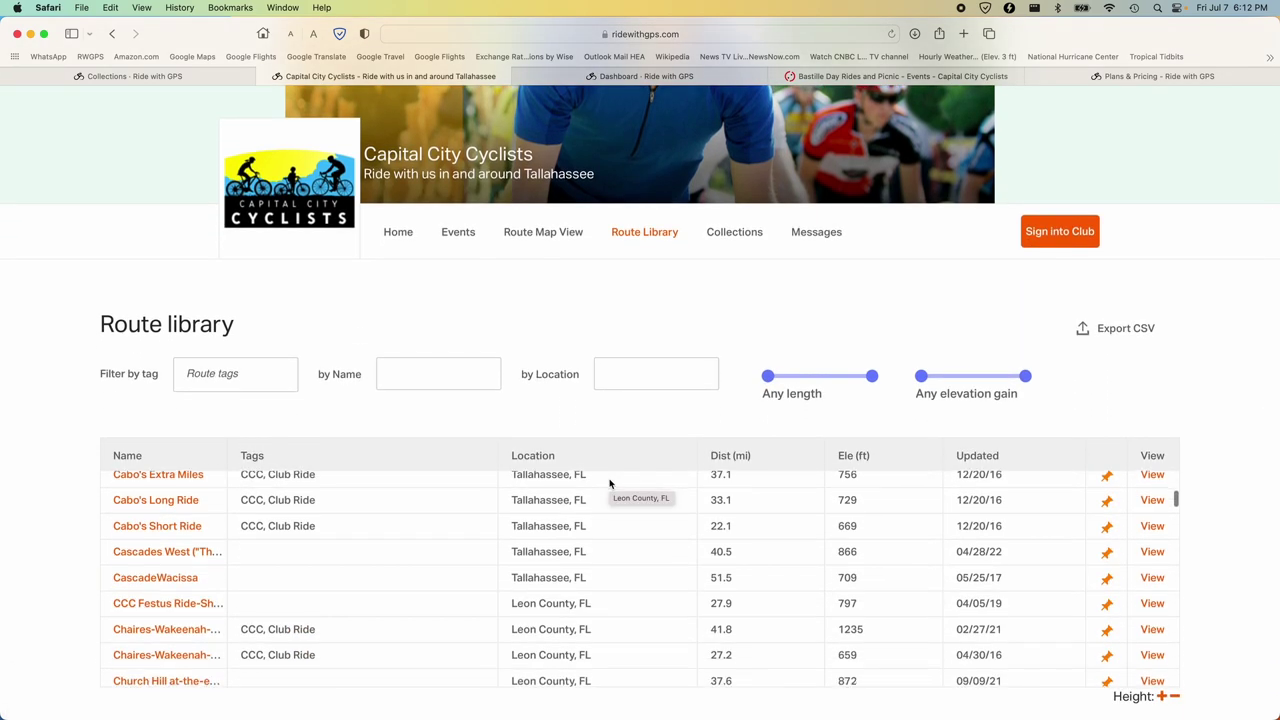
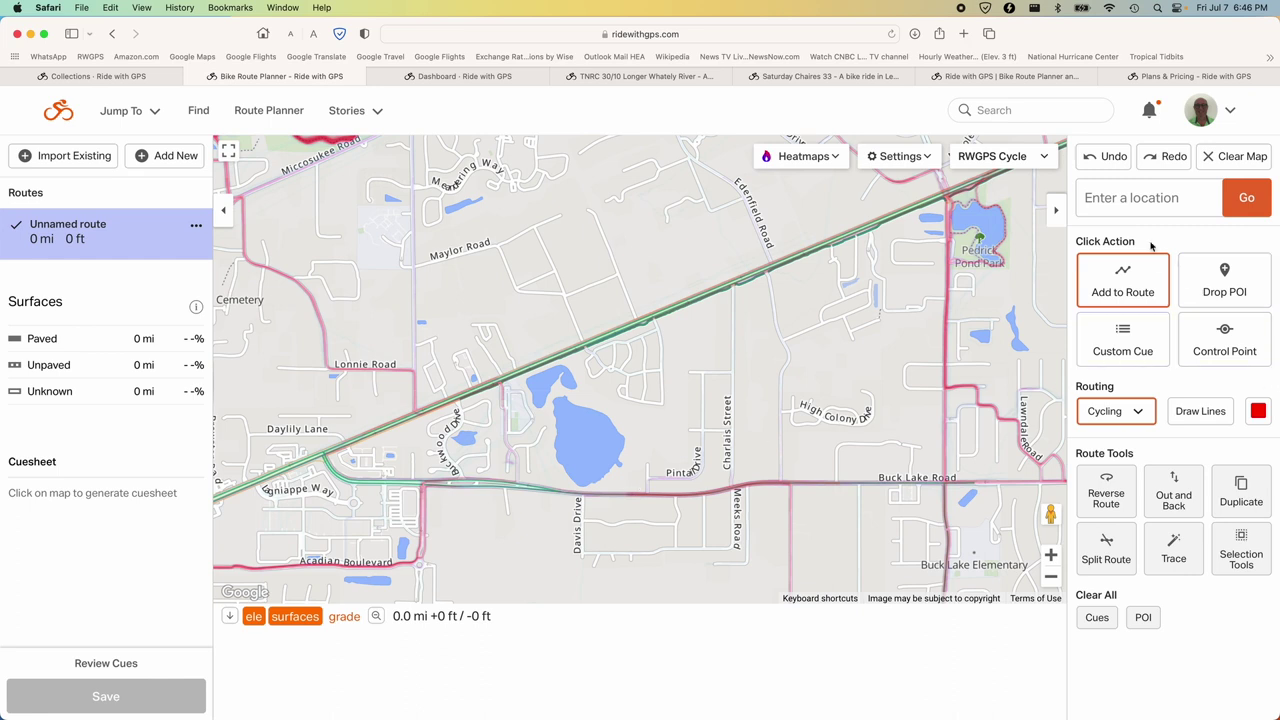
pyautogui.click(1123, 199)
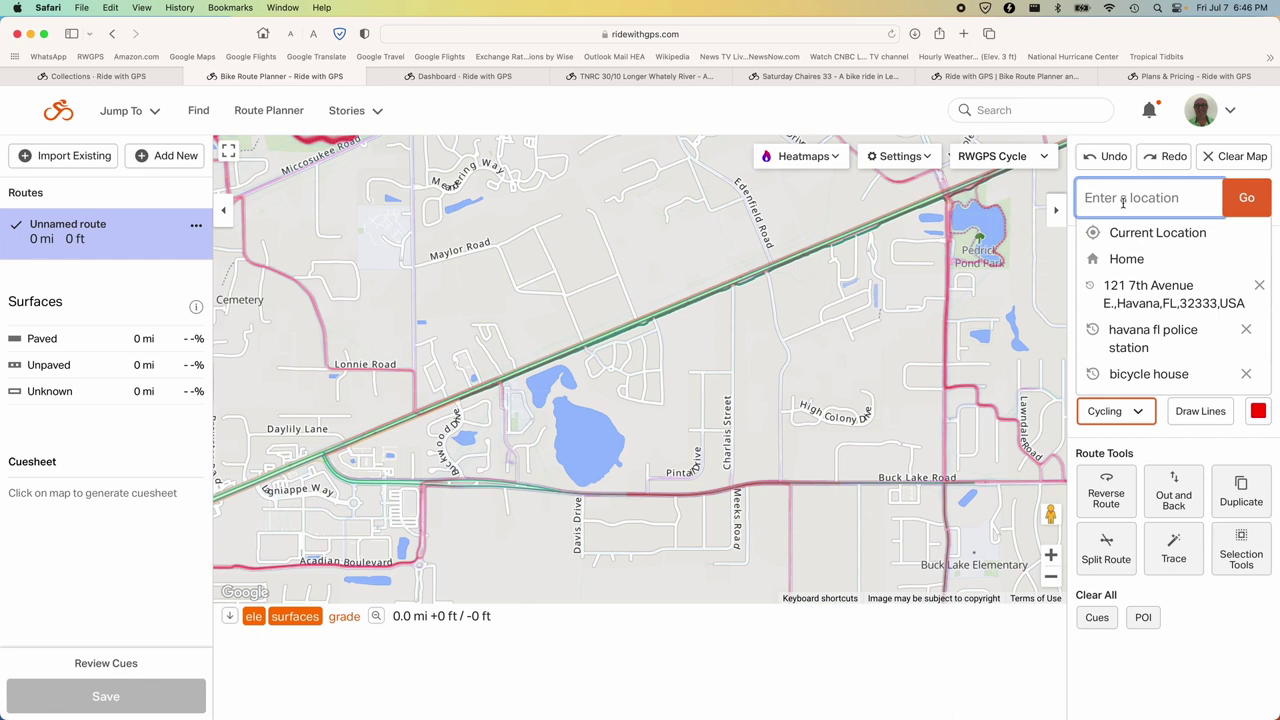
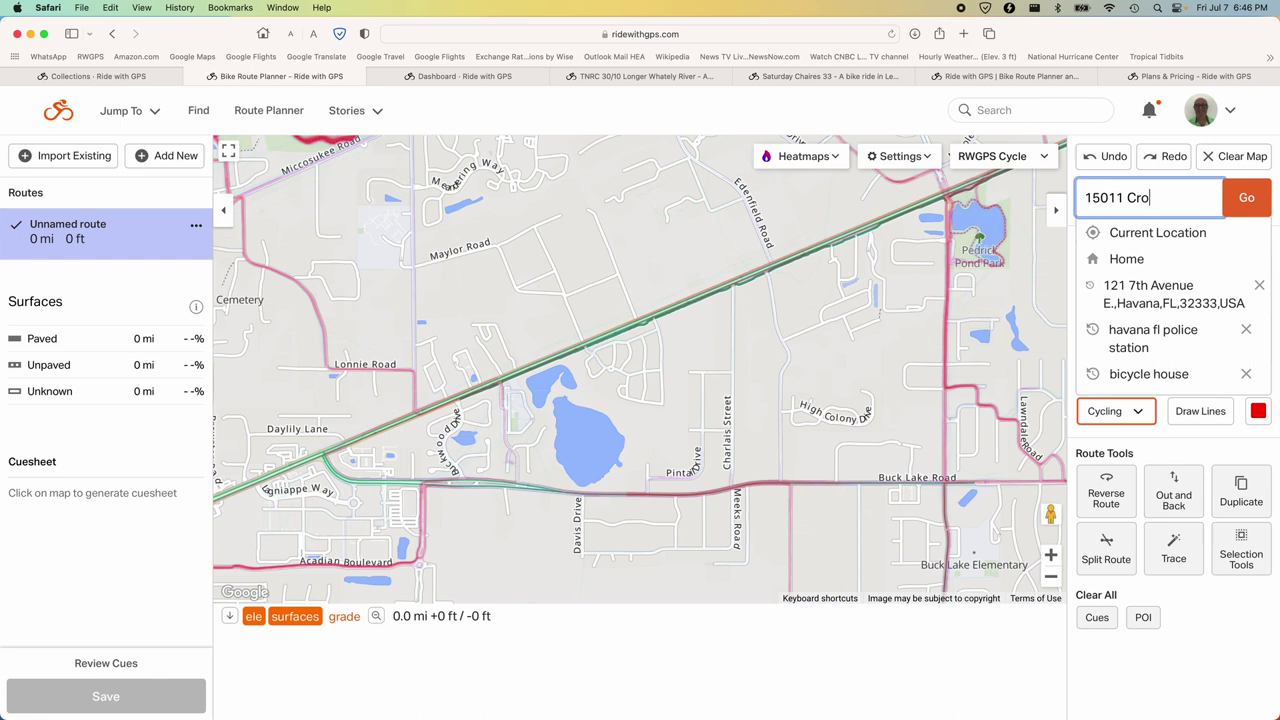
pyautogui.click(1247, 199)
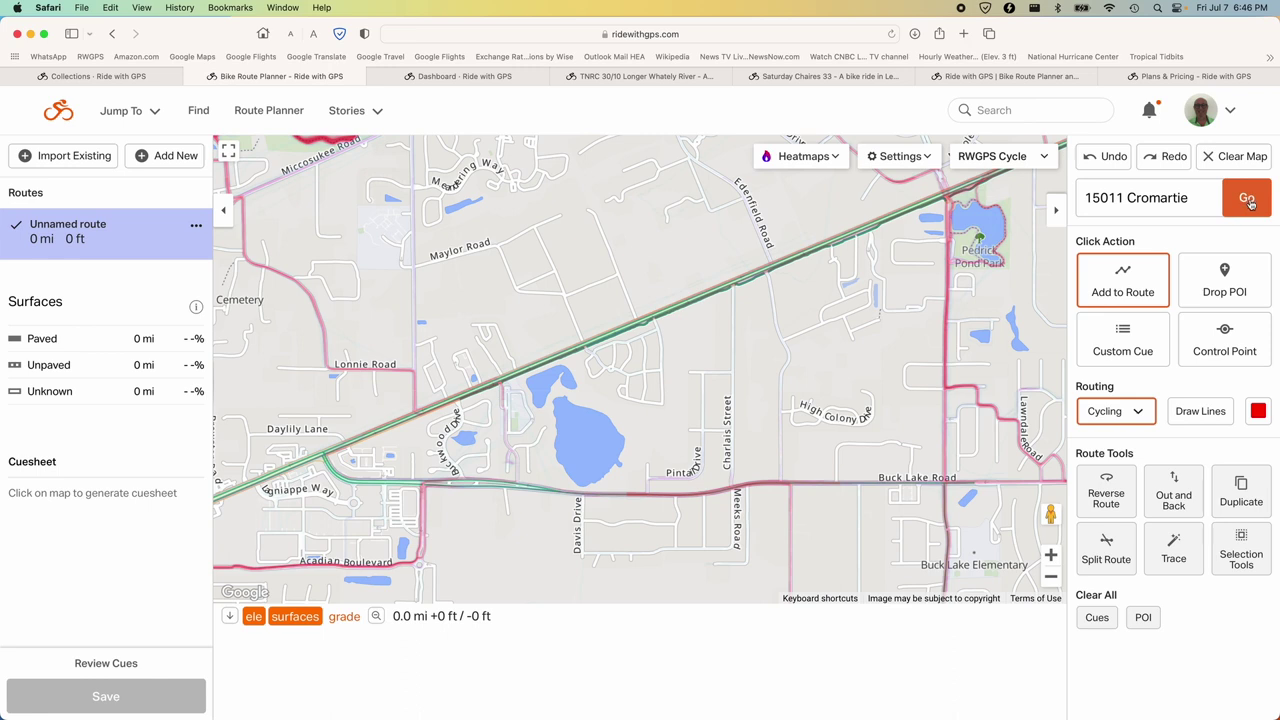
pyautogui.click(1141, 198)
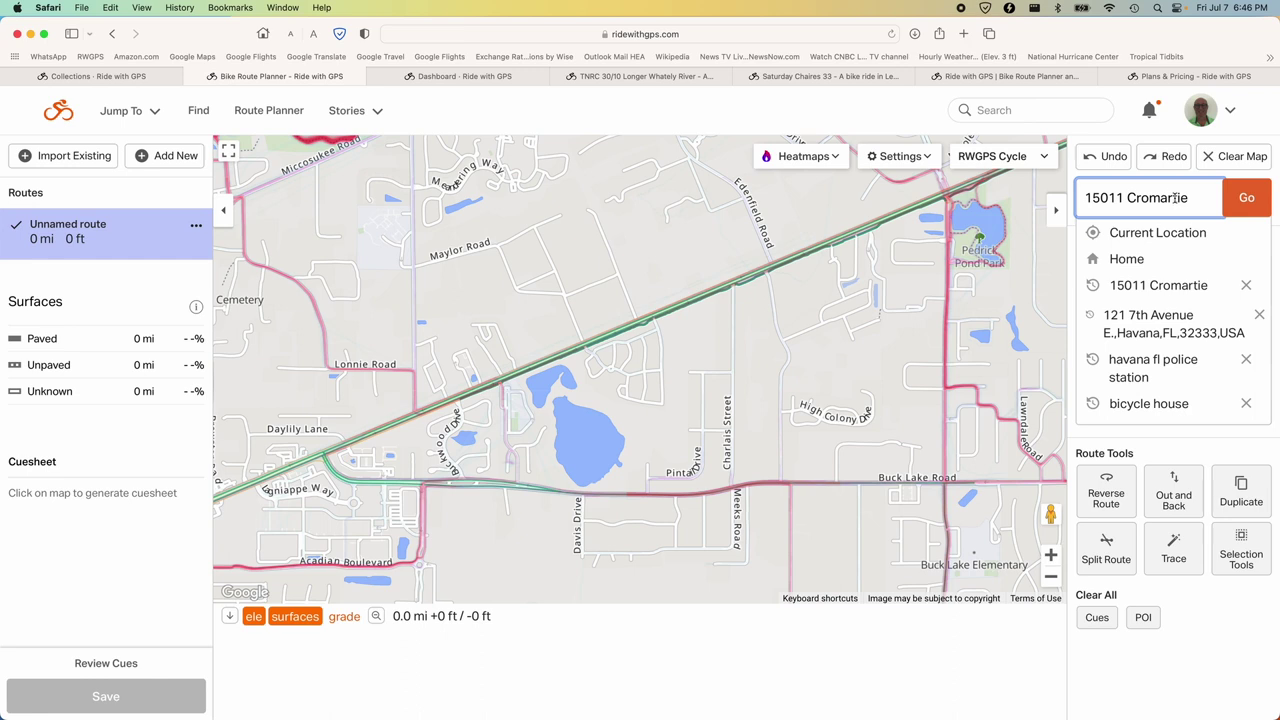
pyautogui.click(1175, 198)
pyautogui.click(1166, 198)
pyautogui.write('Rd')
pyautogui.click(1246, 199)
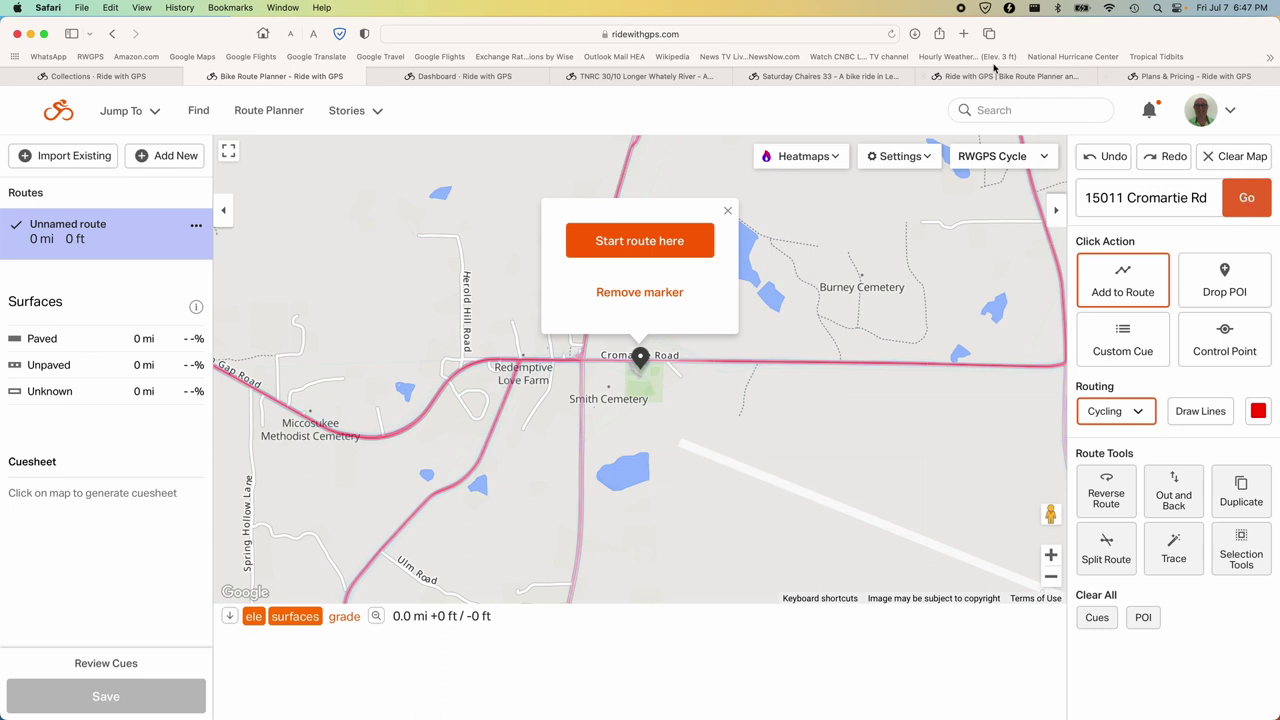
# Start the route at the dropped Cromartie Road marker.
pyautogui.click(666, 242)
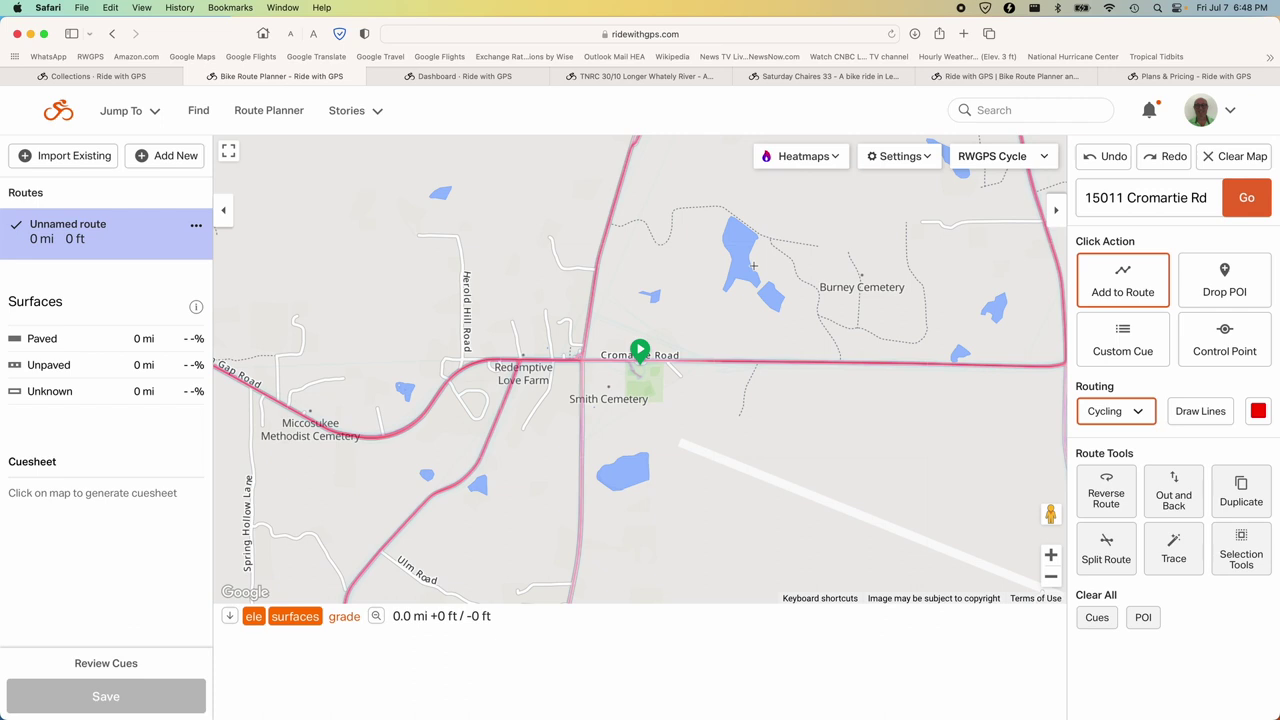
# Set the map layer to standard Map instead of RWGPS Cycle and tick Bike Paths.
pyautogui.click(1046, 160)
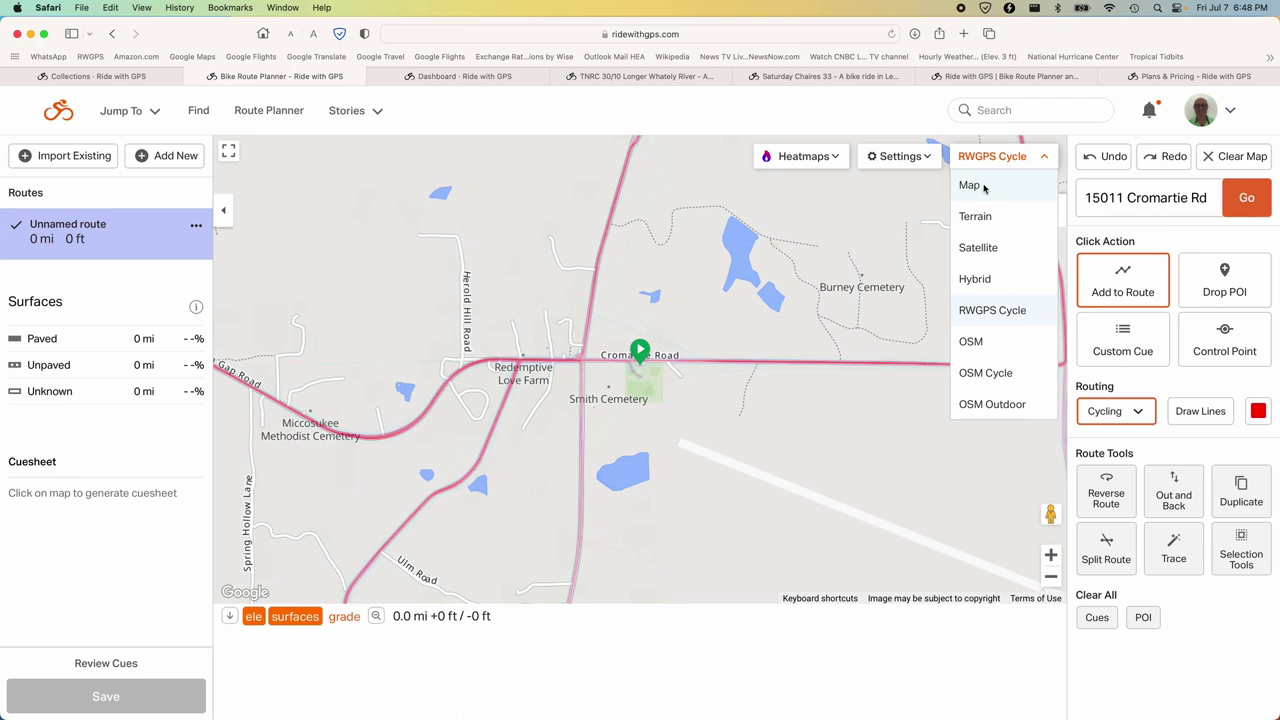
pyautogui.click(970, 186)
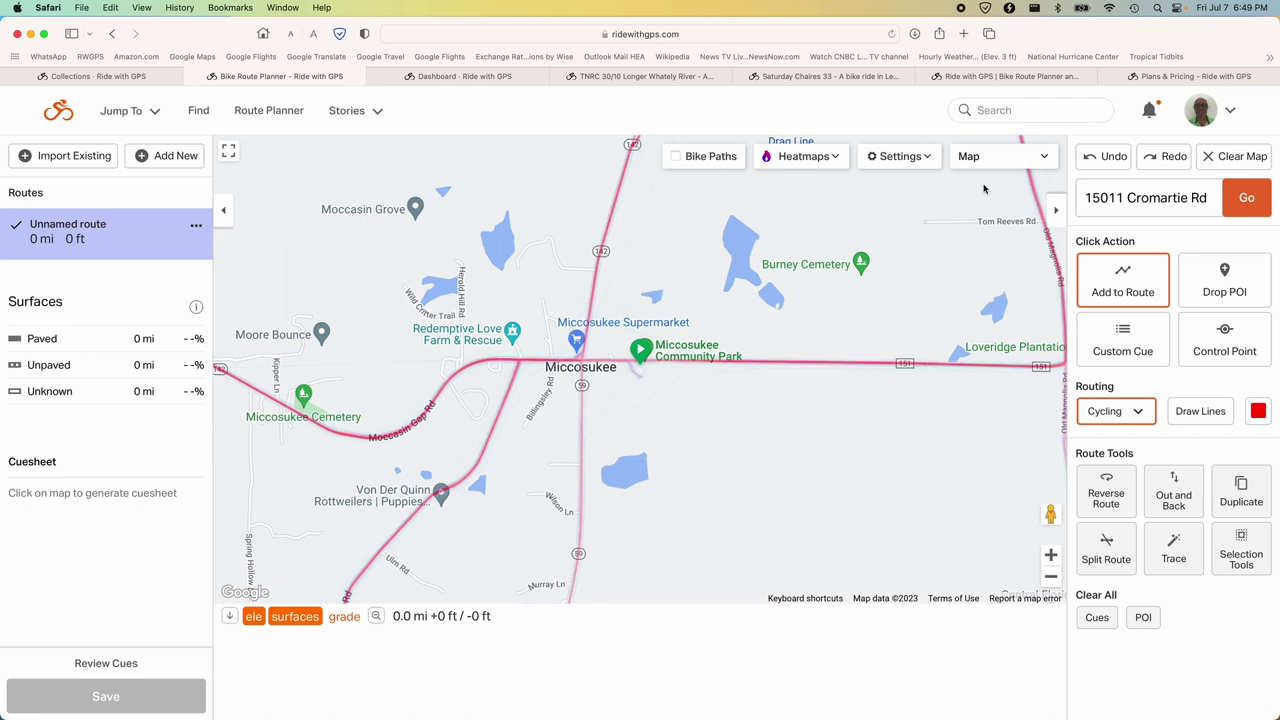
pyautogui.click(989, 163)
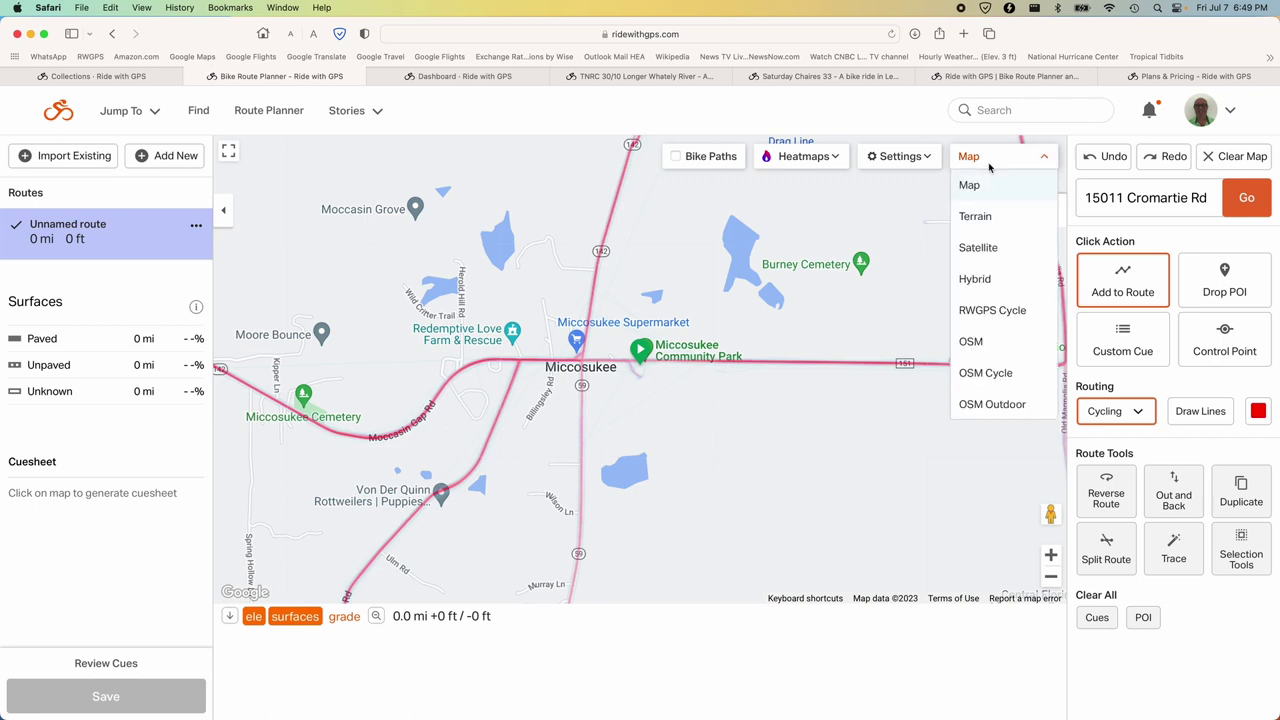
pyautogui.click(993, 313)
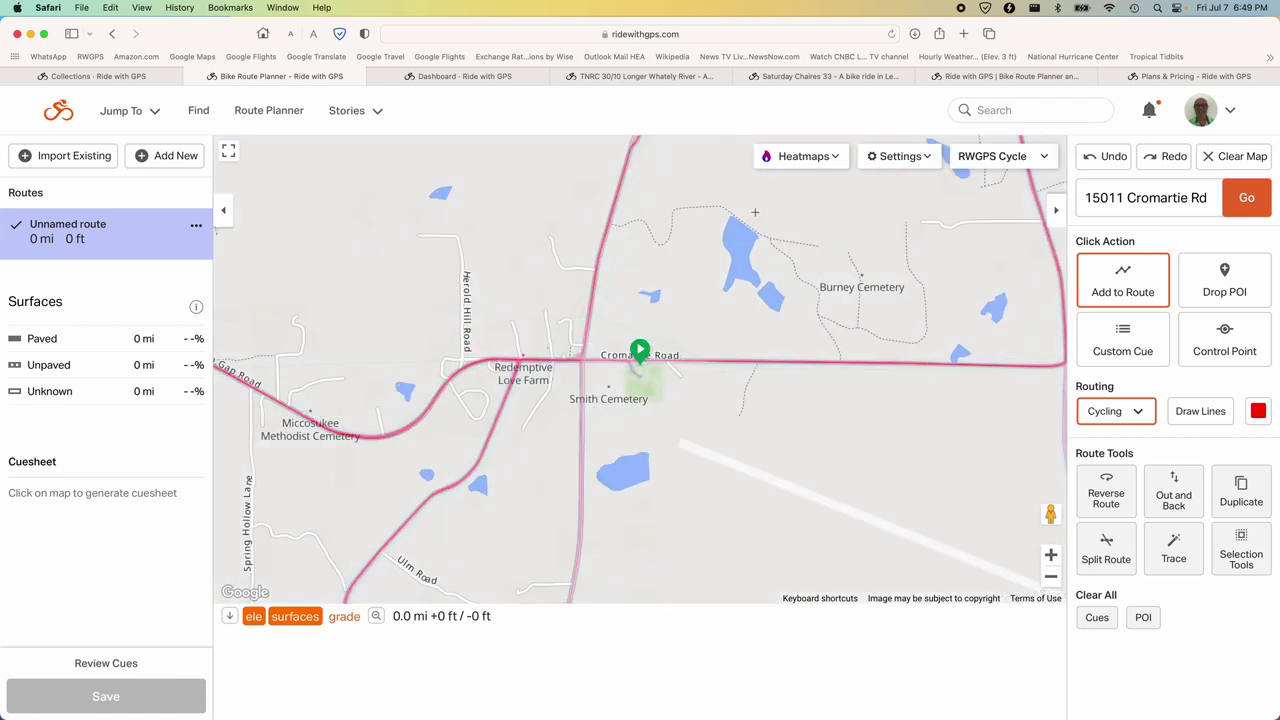
pyautogui.click(1000, 165)
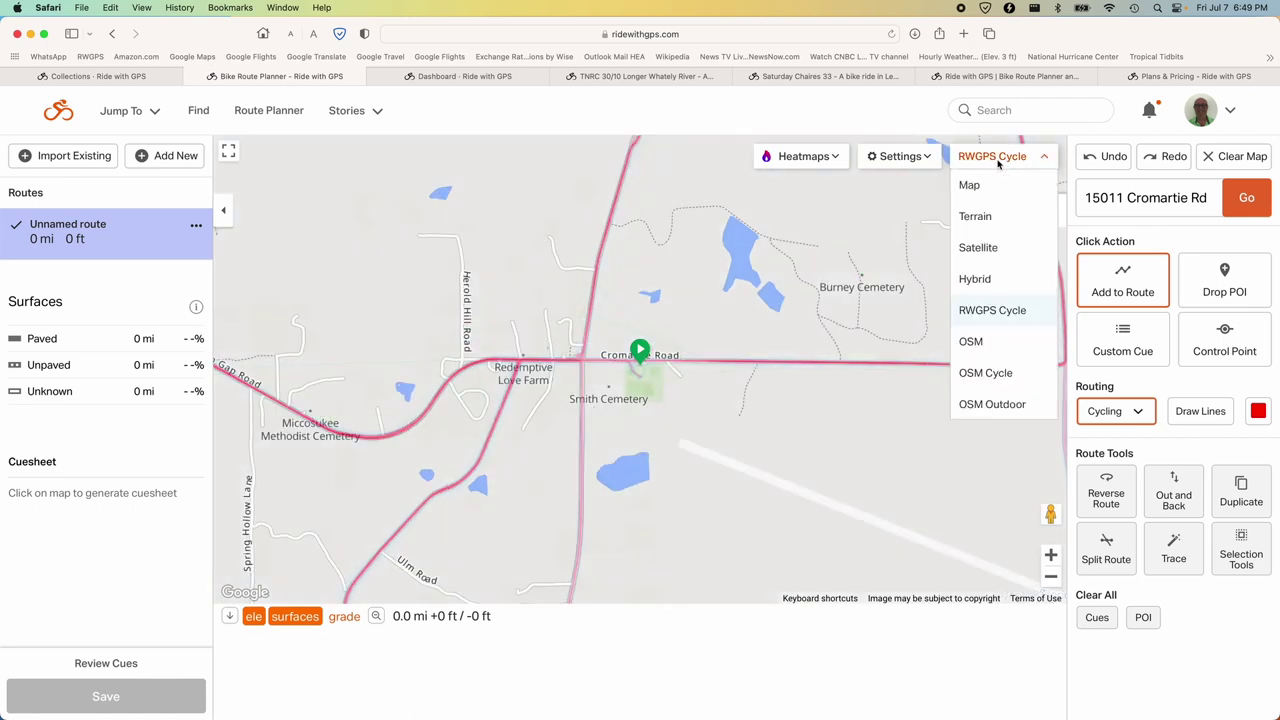
pyautogui.click(969, 188)
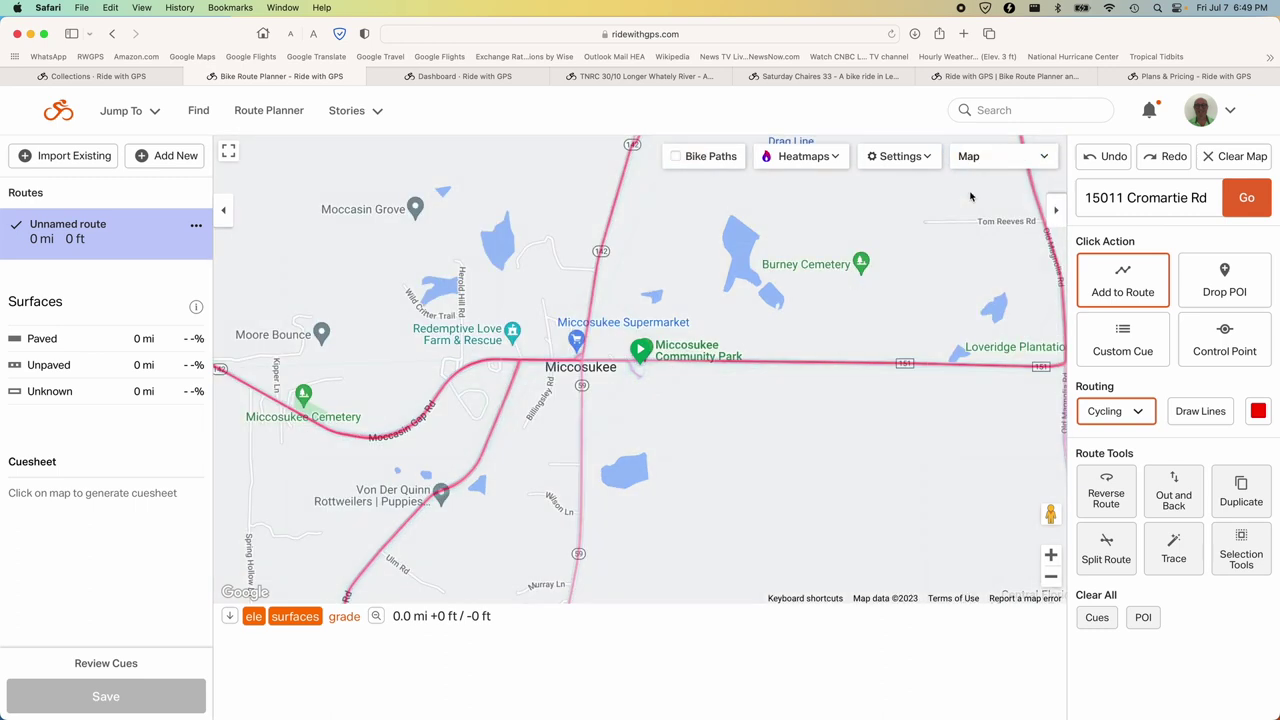
pyautogui.click(676, 160)
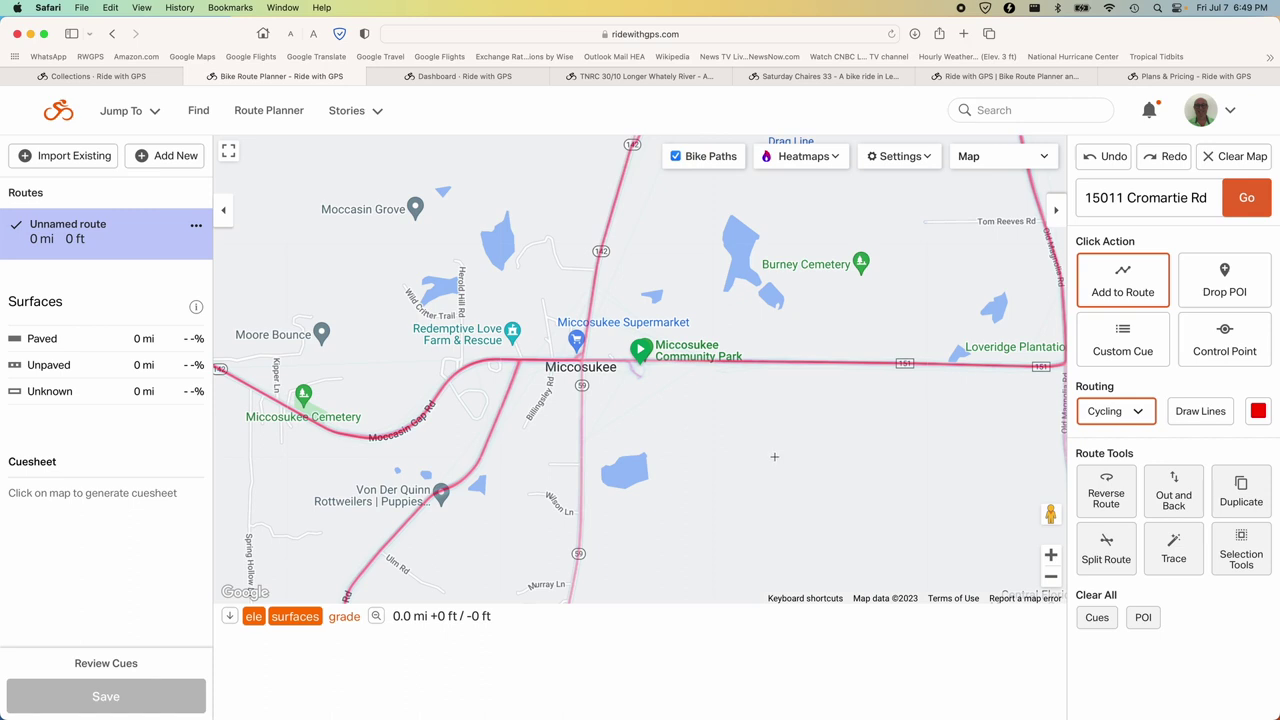
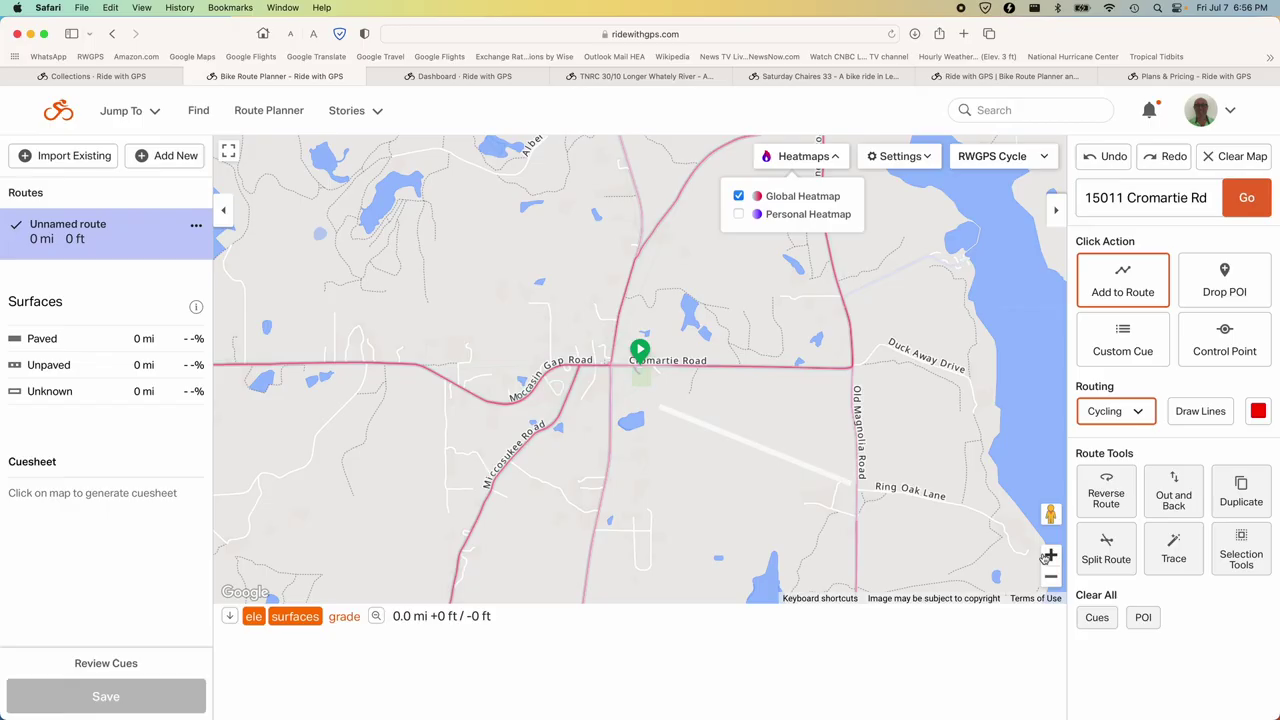
# Start the route at Miccosukee Park and draw 0.1 mi west along Cromartie Road to Veterans Memorial Road.
pyautogui.click(1049, 555)
pyautogui.click(1049, 555)
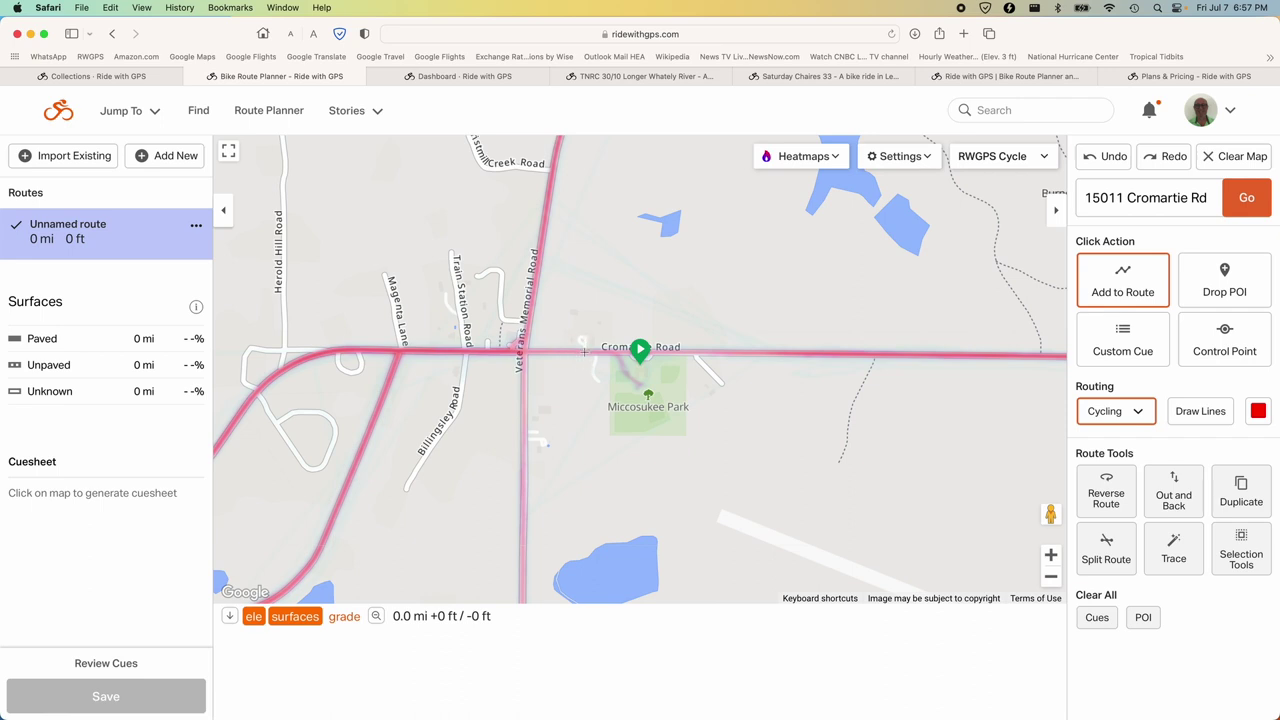
pyautogui.click(584, 351)
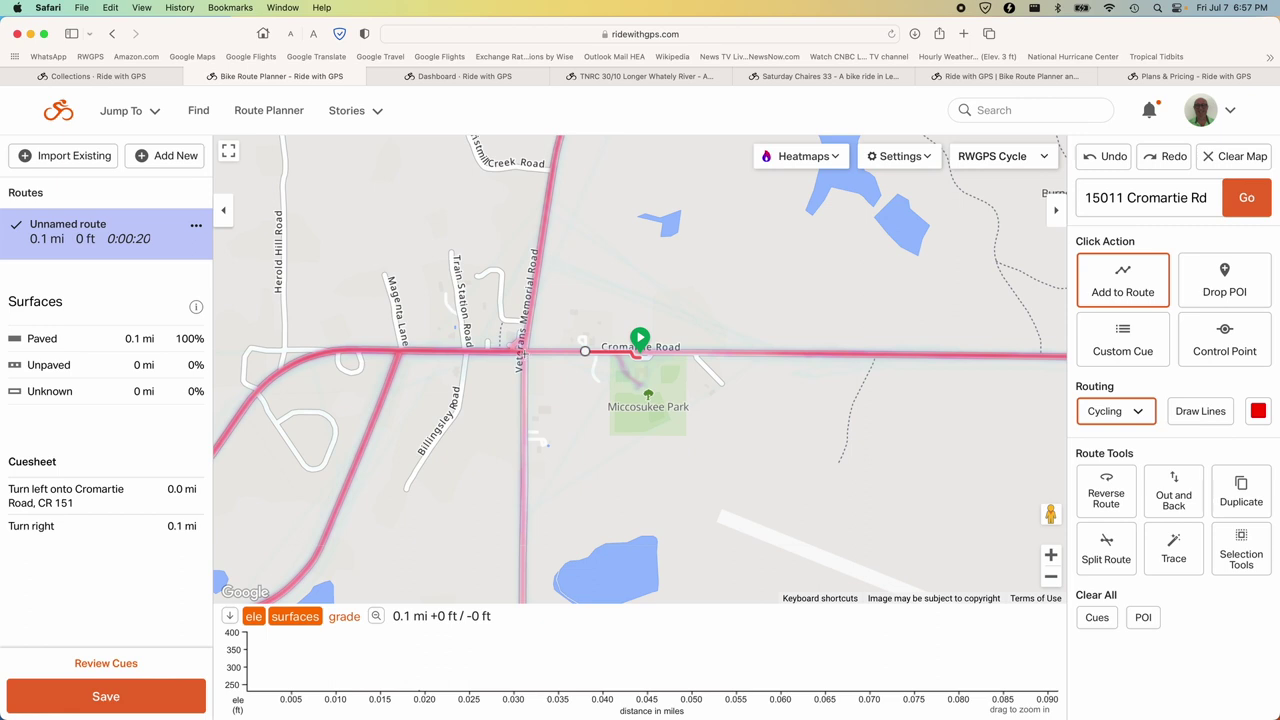
pyautogui.click(522, 352)
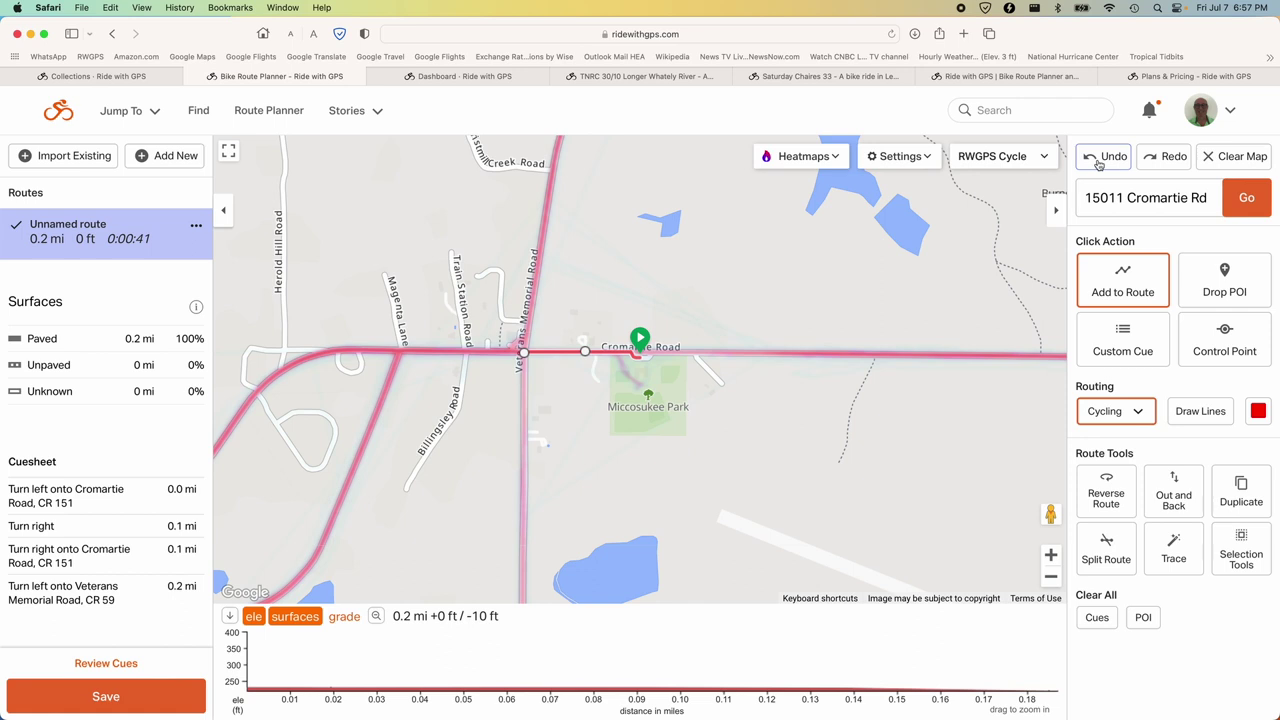
# Undo the last segment, extend north up Veterans Memorial Road, and review the Cromartie and Veterans Memorial turn cues.
pyautogui.click(1104, 156)
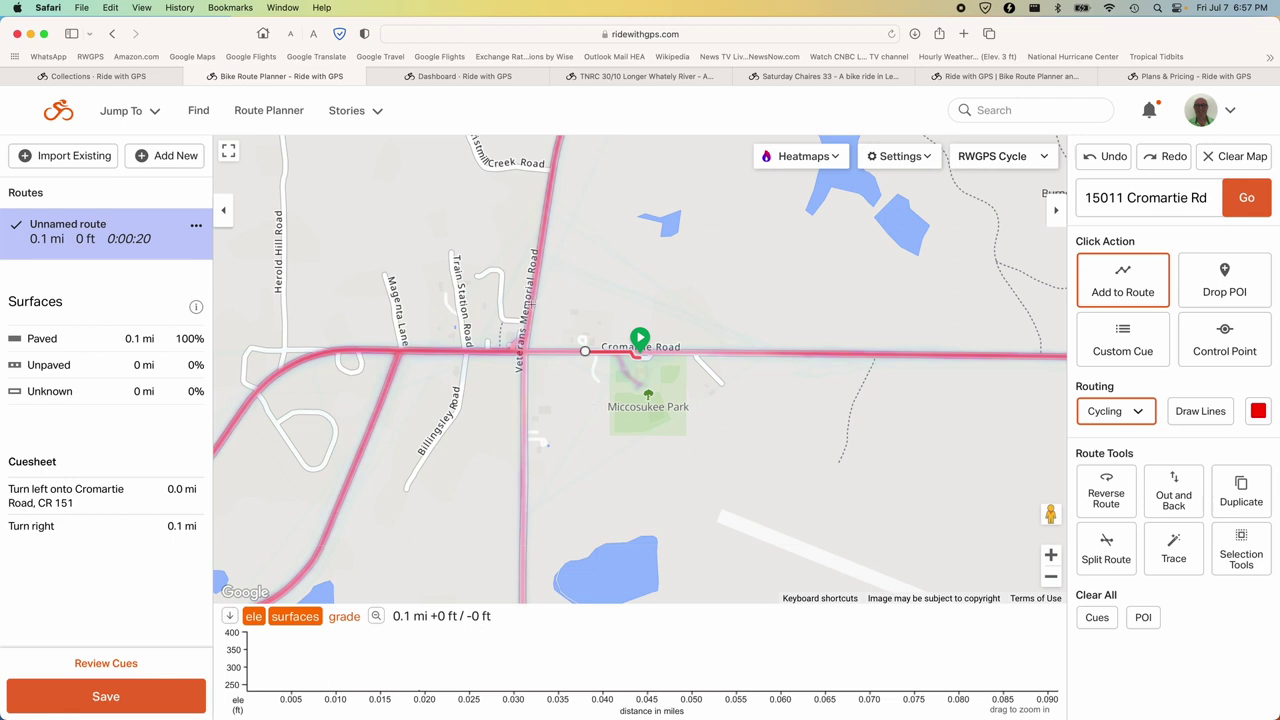
pyautogui.click(531, 301)
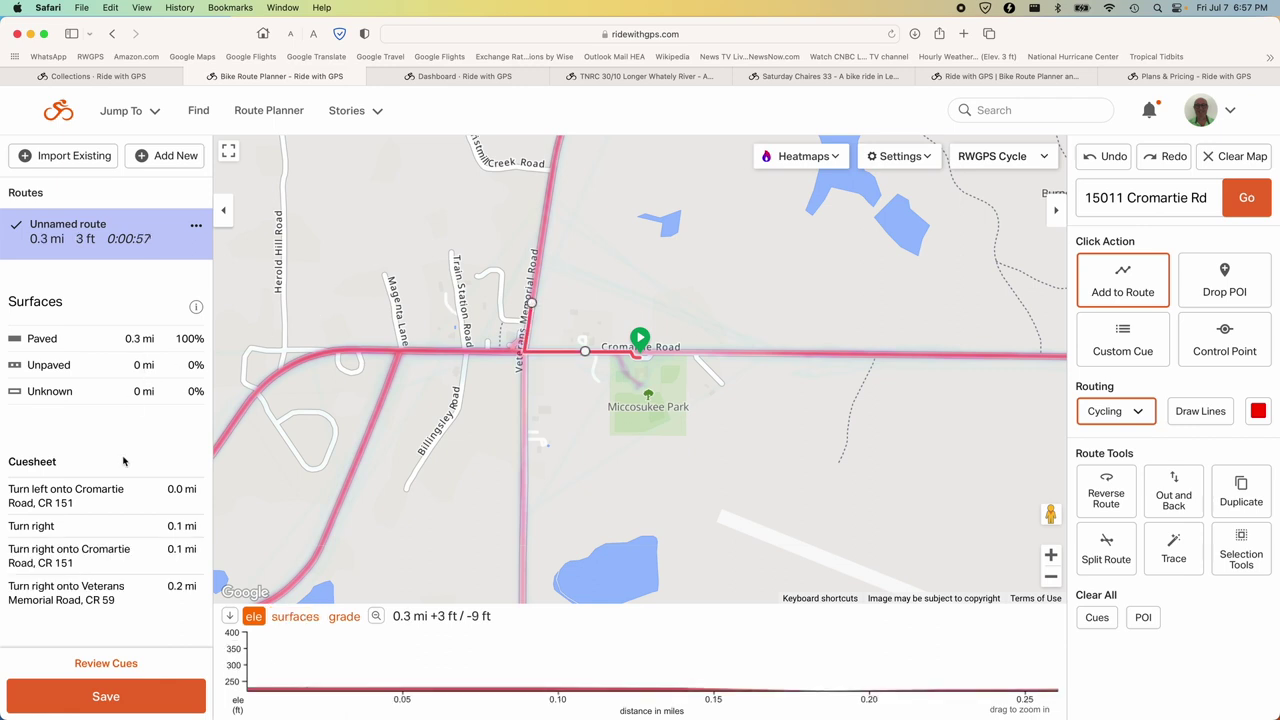
pyautogui.click(129, 527)
pyautogui.click(90, 592)
pyautogui.click(117, 512)
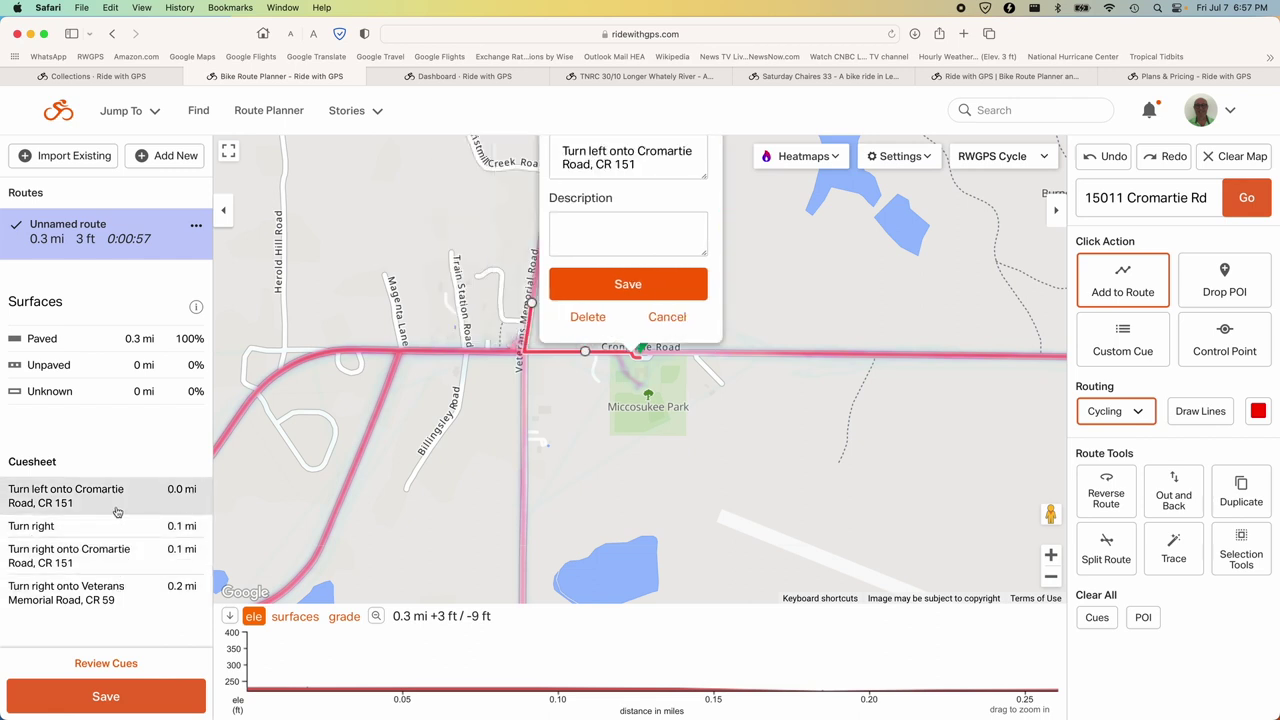
pyautogui.click(124, 556)
pyautogui.click(120, 524)
pyautogui.click(118, 495)
pyautogui.click(127, 545)
pyautogui.click(128, 527)
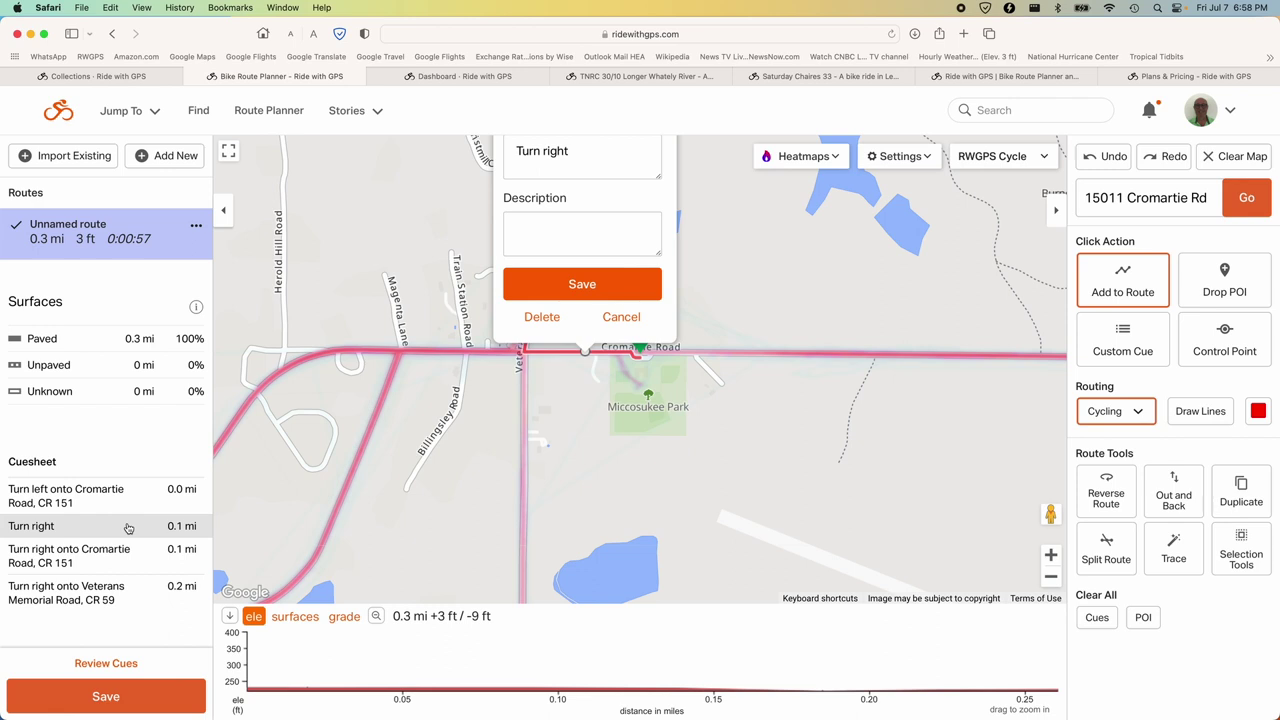
pyautogui.press('Escape')
# Undo the remaining segments until the route is back to 0 mi with an empty cue sheet.
pyautogui.moveTo(773, 304); pyautogui.dragTo(781, 344)
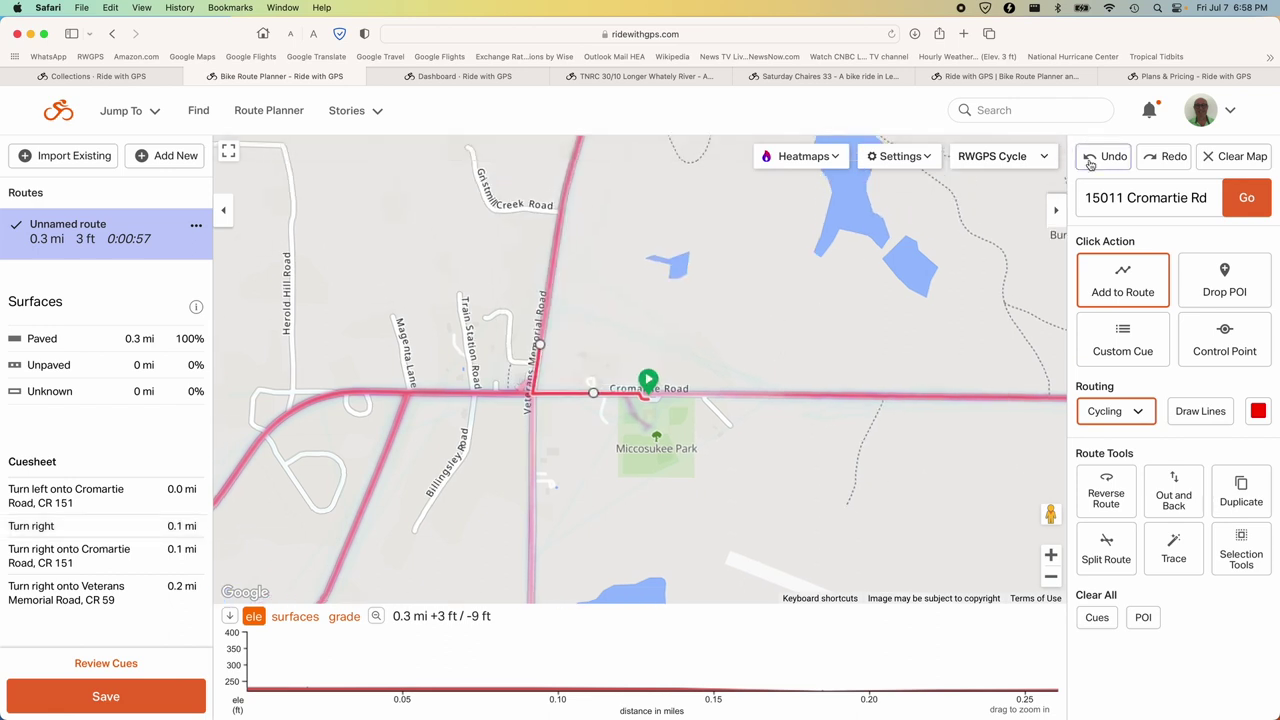
pyautogui.click(1092, 160)
pyautogui.click(1092, 162)
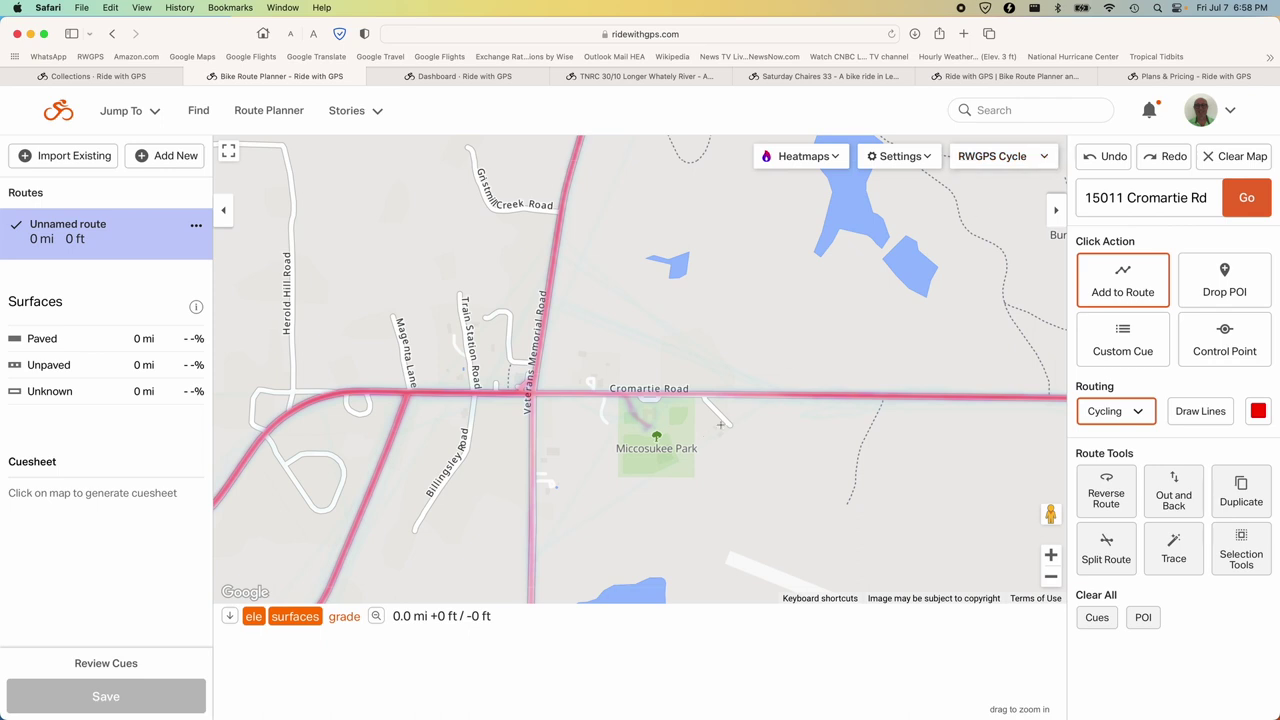
# Place the start on Cromartie Road and route 0.2 mi west, turning north onto Veterans Memorial Road.
pyautogui.click(648, 403)
pyautogui.click(539, 358)
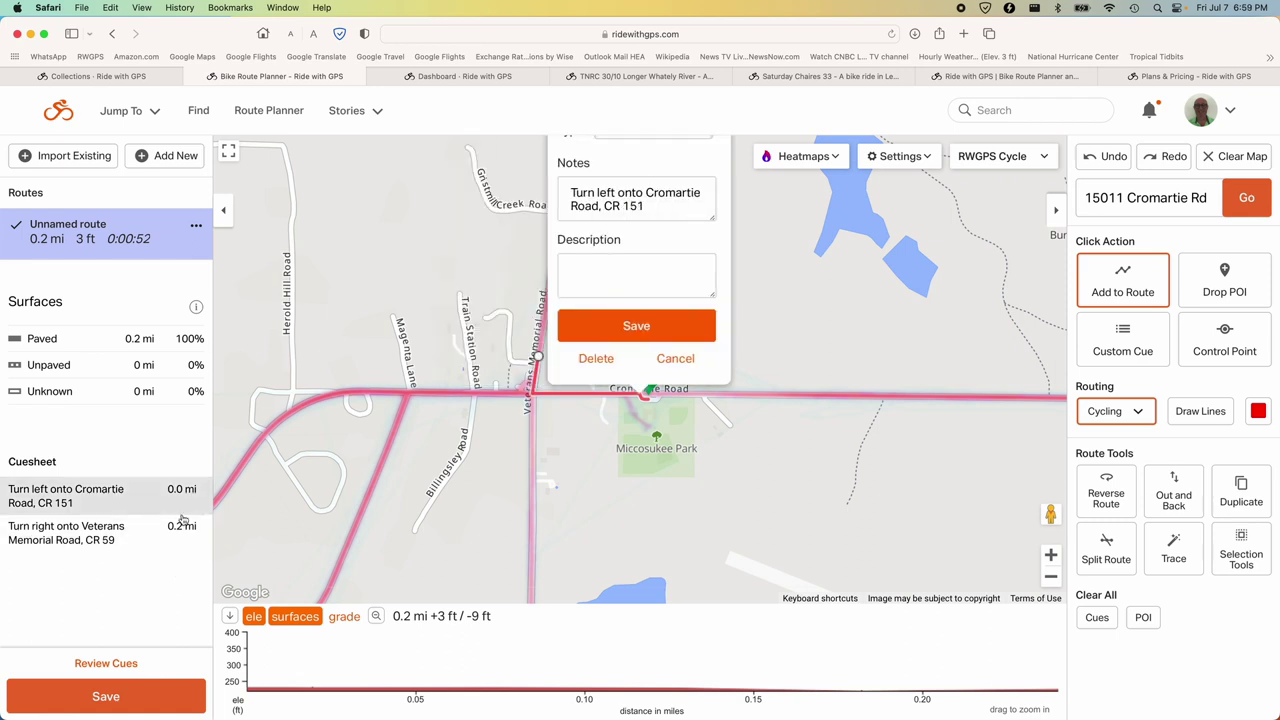
pyautogui.moveTo(624, 270); pyautogui.dragTo(621, 369)
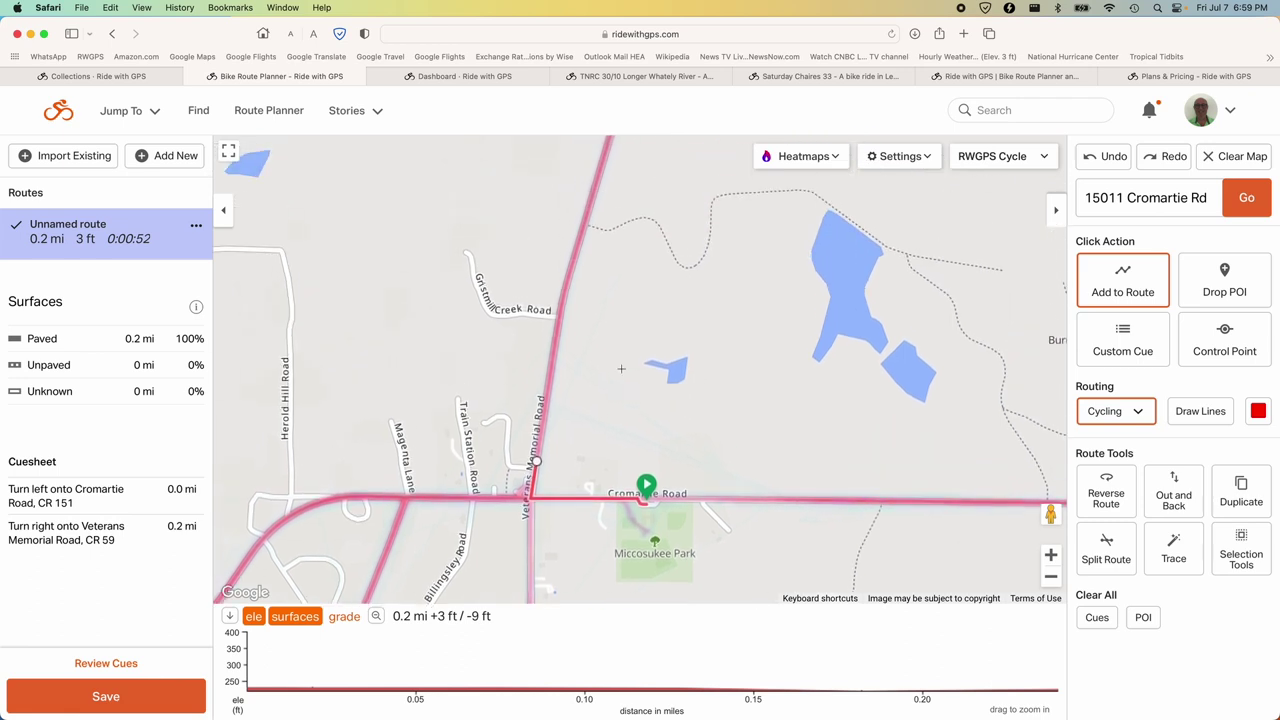
pyautogui.click(1050, 576)
pyautogui.moveTo(723, 249); pyautogui.dragTo(686, 352)
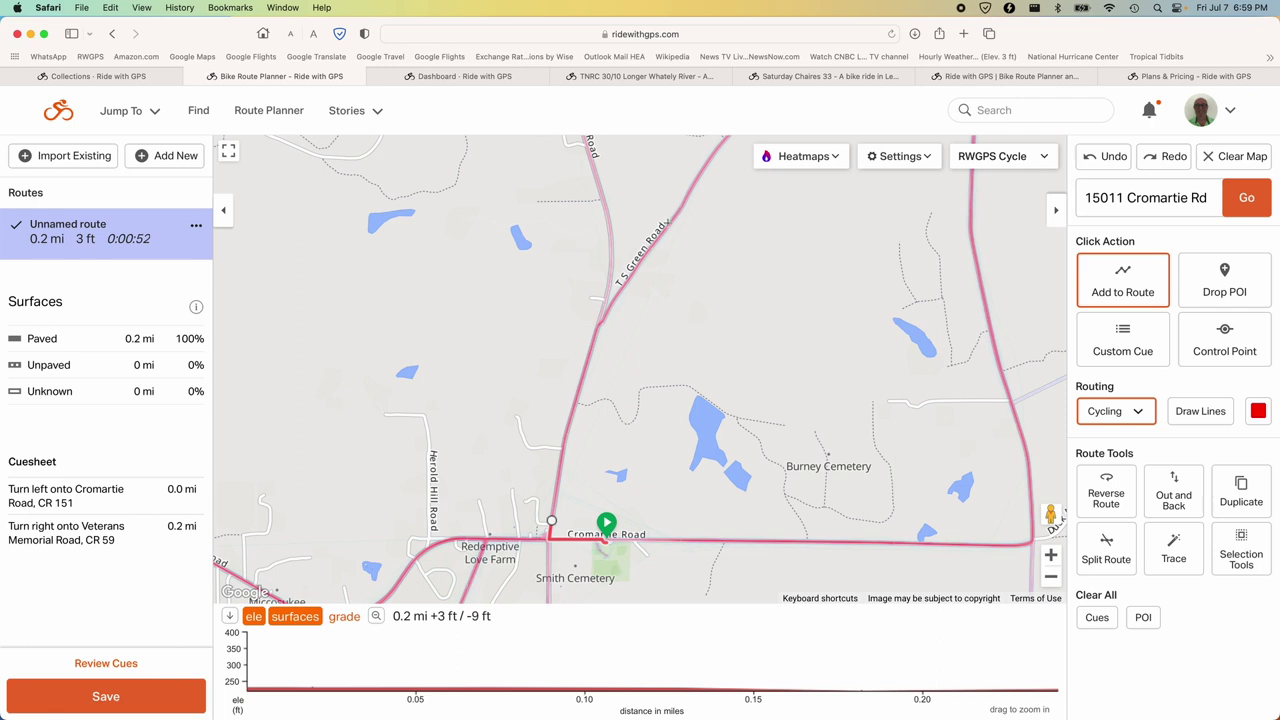
# Extend the route up T S Green Road and along Lake Road to West Lake Road, totalling 5.8 mi.
pyautogui.click(670, 224)
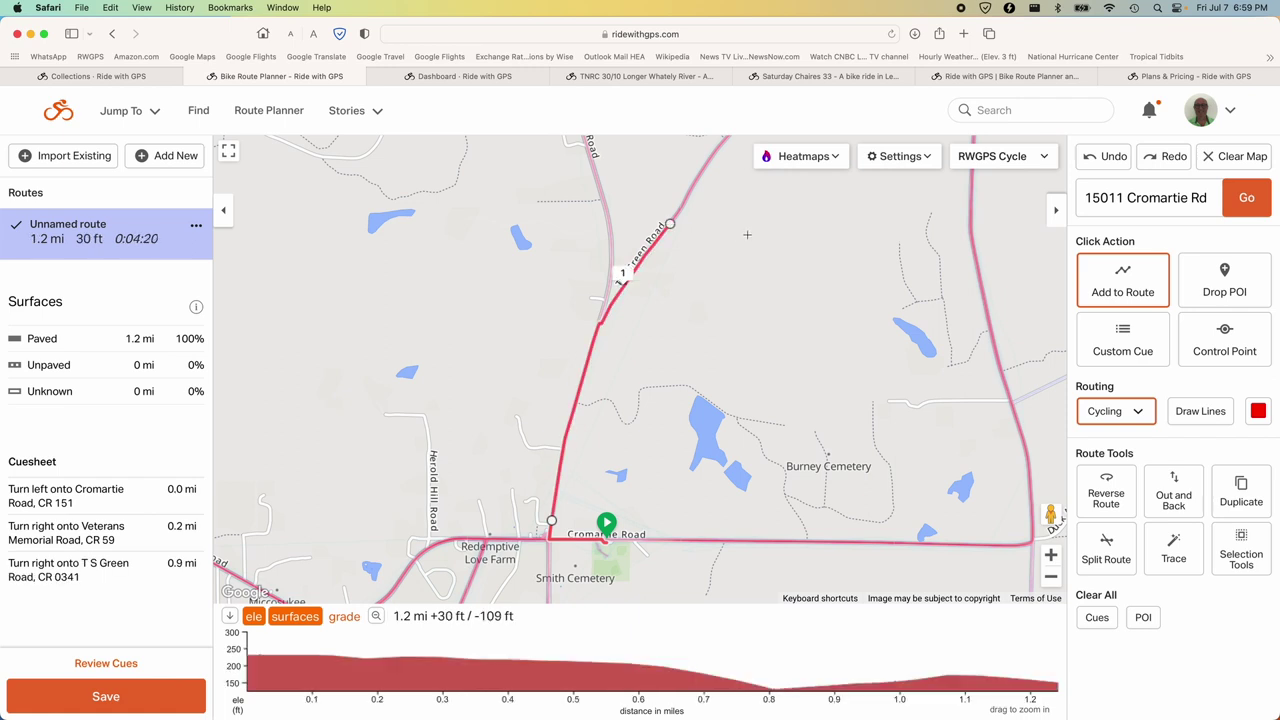
pyautogui.moveTo(746, 234); pyautogui.dragTo(655, 385)
pyautogui.moveTo(781, 340); pyautogui.dragTo(662, 480)
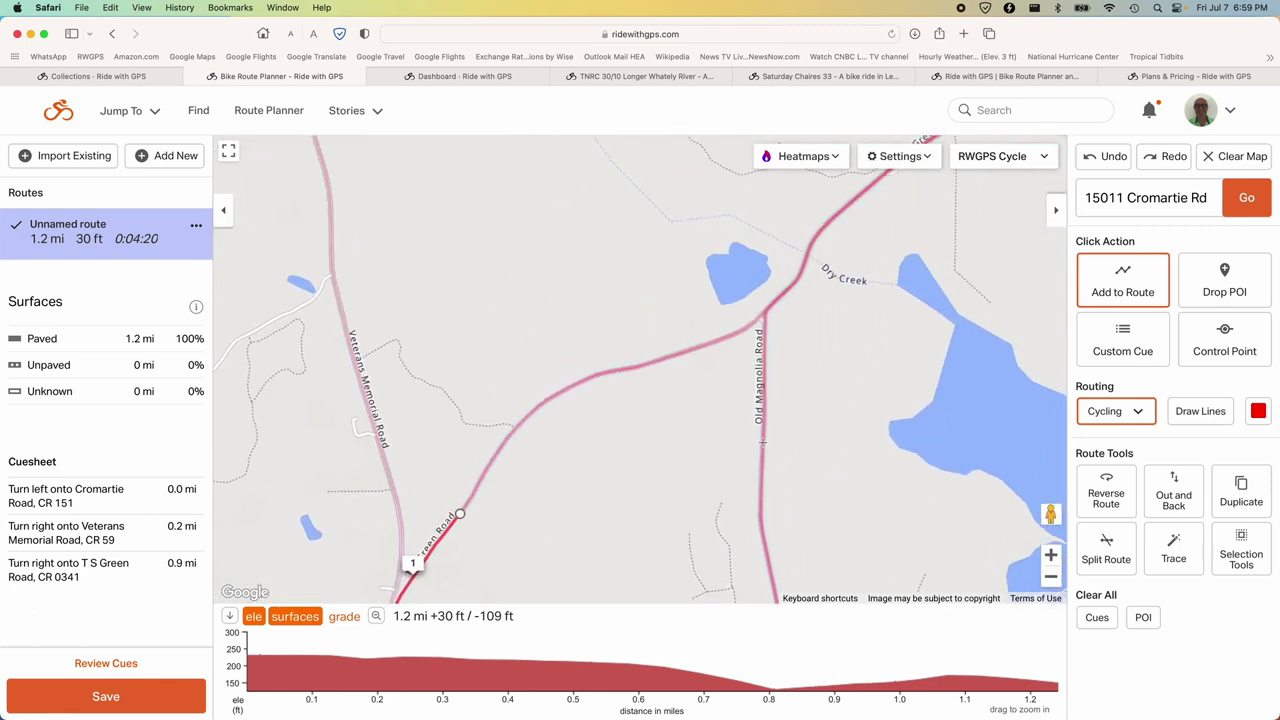
pyautogui.moveTo(900, 347); pyautogui.dragTo(793, 446)
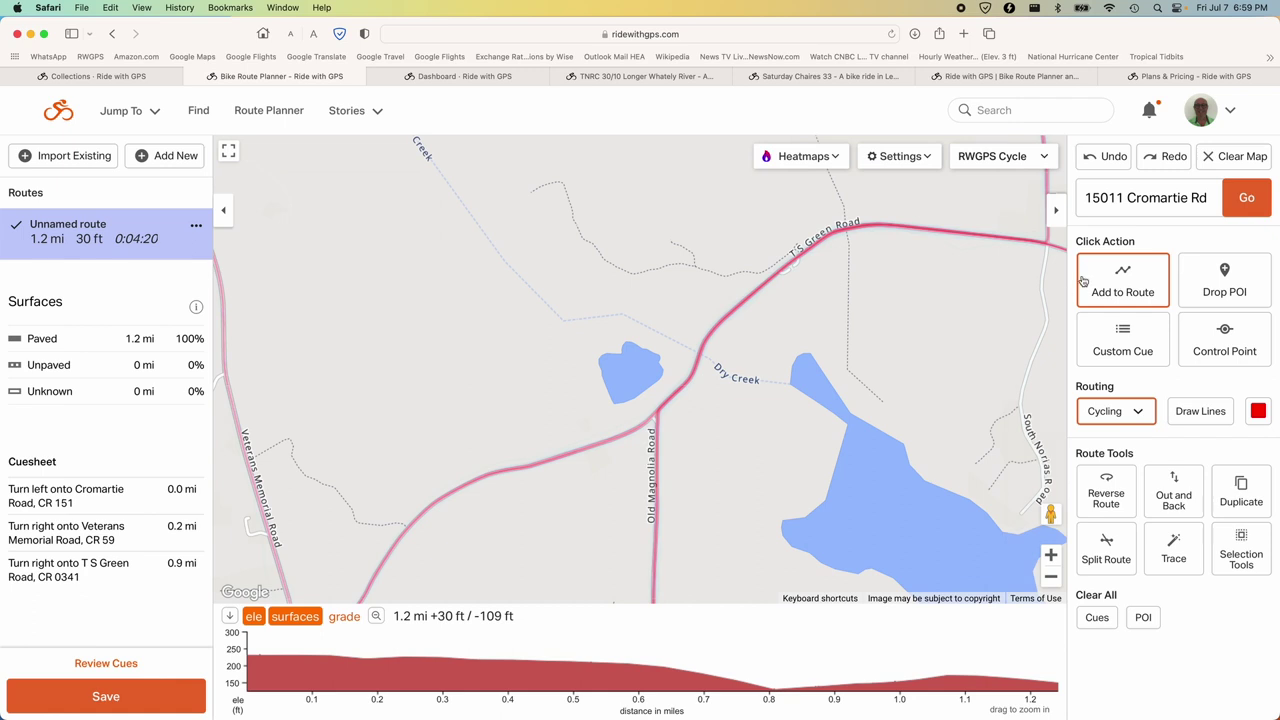
pyautogui.moveTo(1038, 276); pyautogui.dragTo(768, 262)
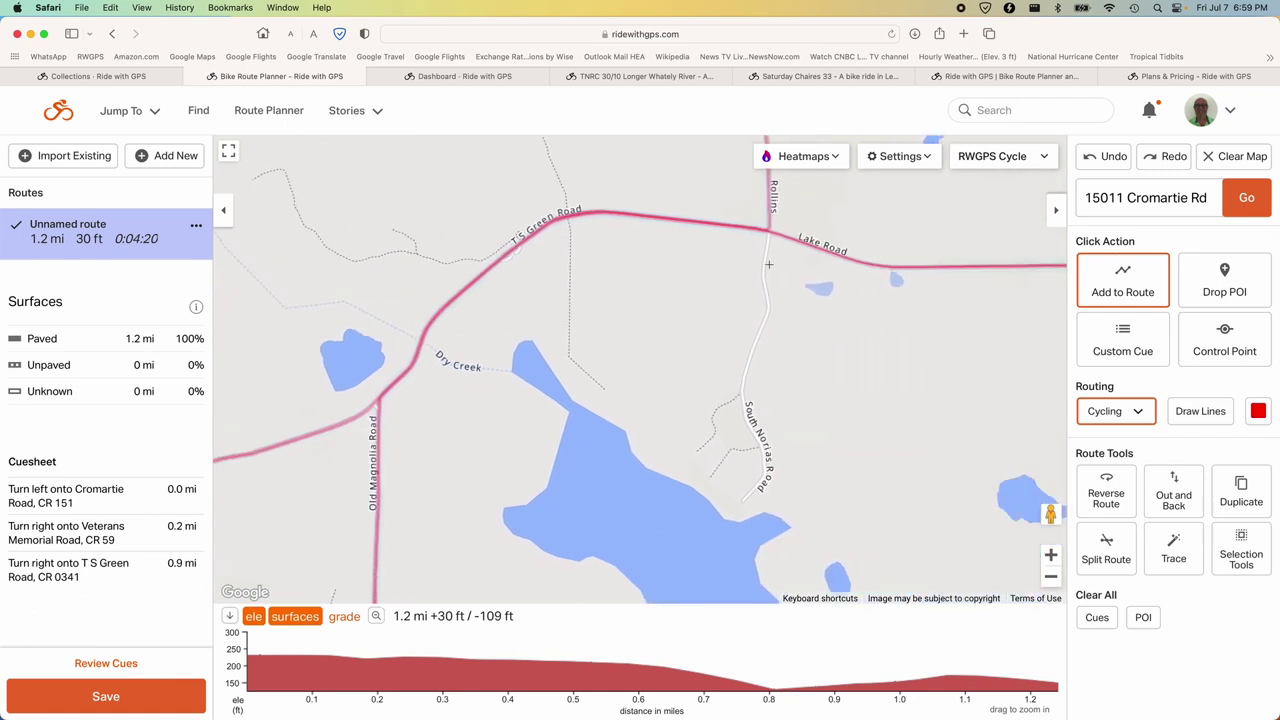
pyautogui.moveTo(840, 307); pyautogui.dragTo(590, 330)
pyautogui.moveTo(750, 340); pyautogui.dragTo(455, 356)
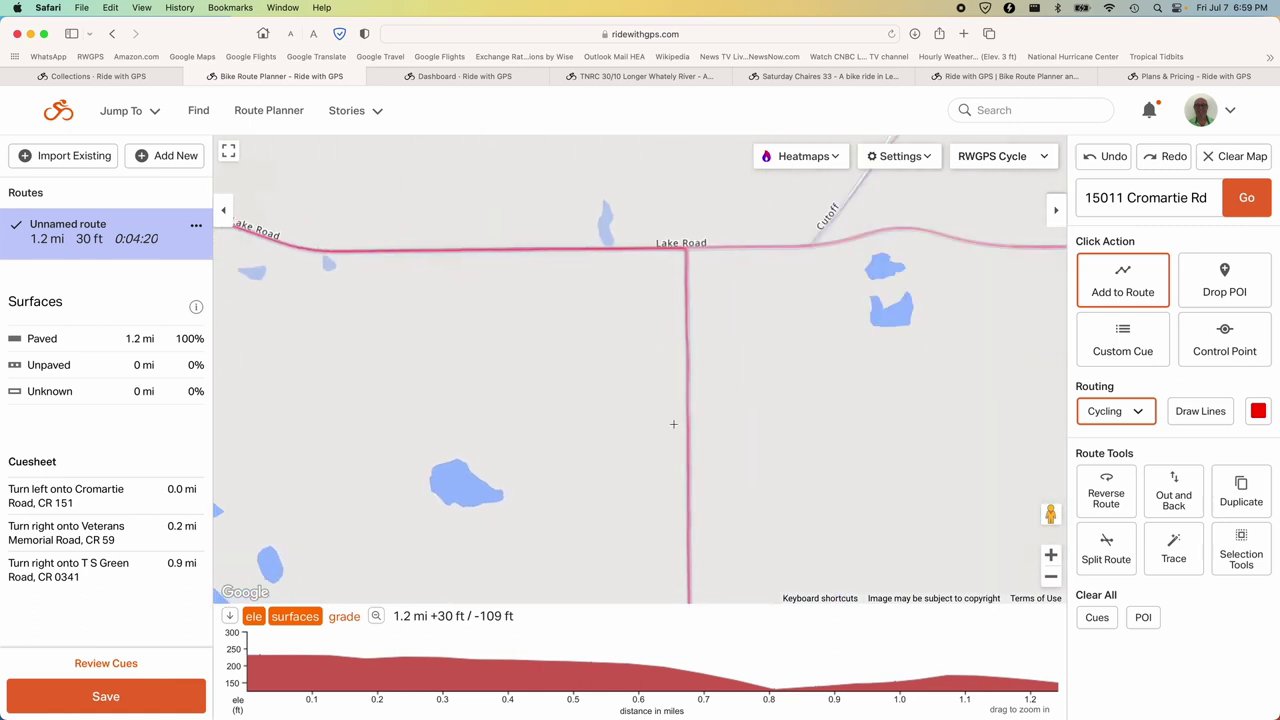
pyautogui.moveTo(754, 416); pyautogui.dragTo(751, 350)
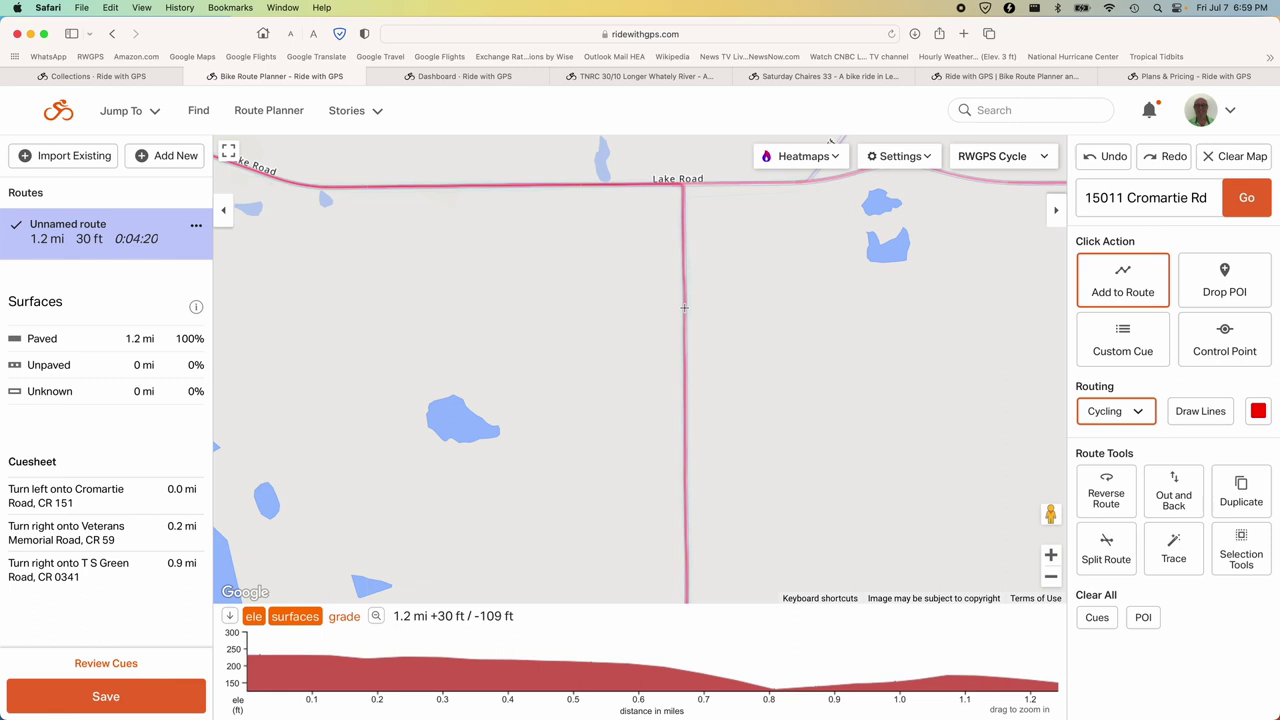
pyautogui.click(659, 312)
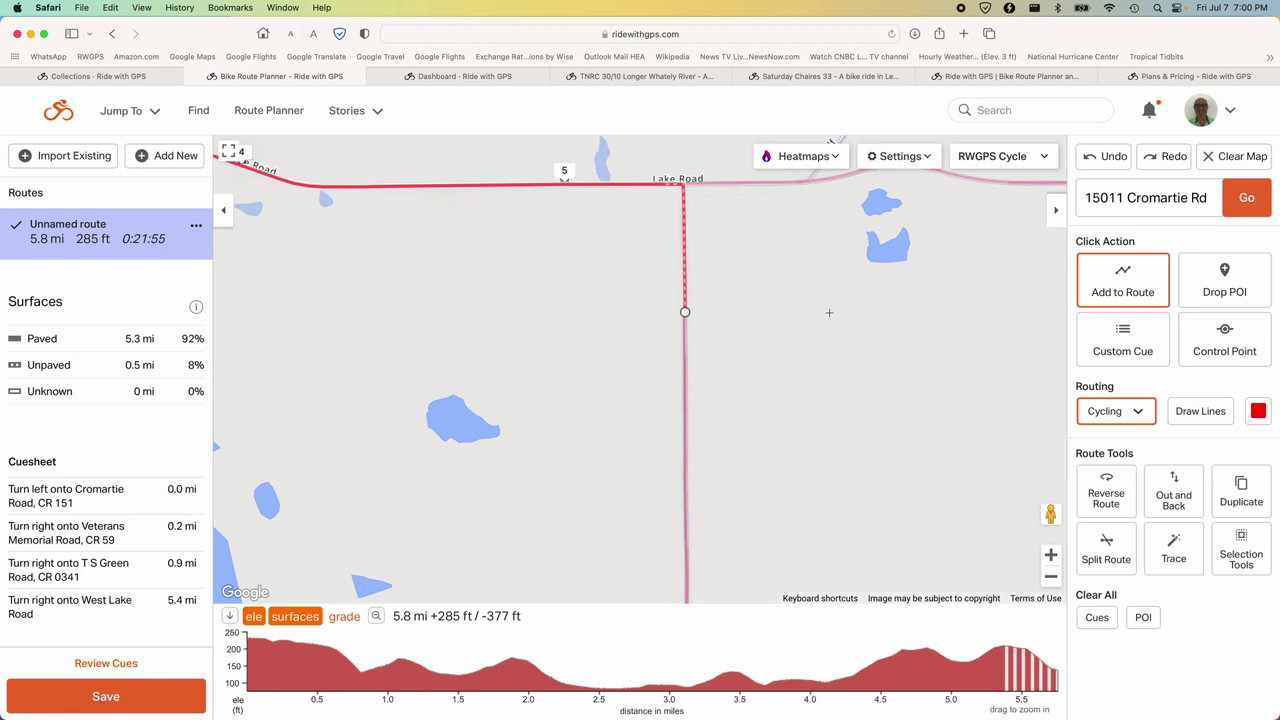
# Switch the base map from RWGPS Cycle to Google Map and open Street View on W Lake Rd.
pyautogui.moveTo(66, 614)
pyautogui.click(1016, 162)
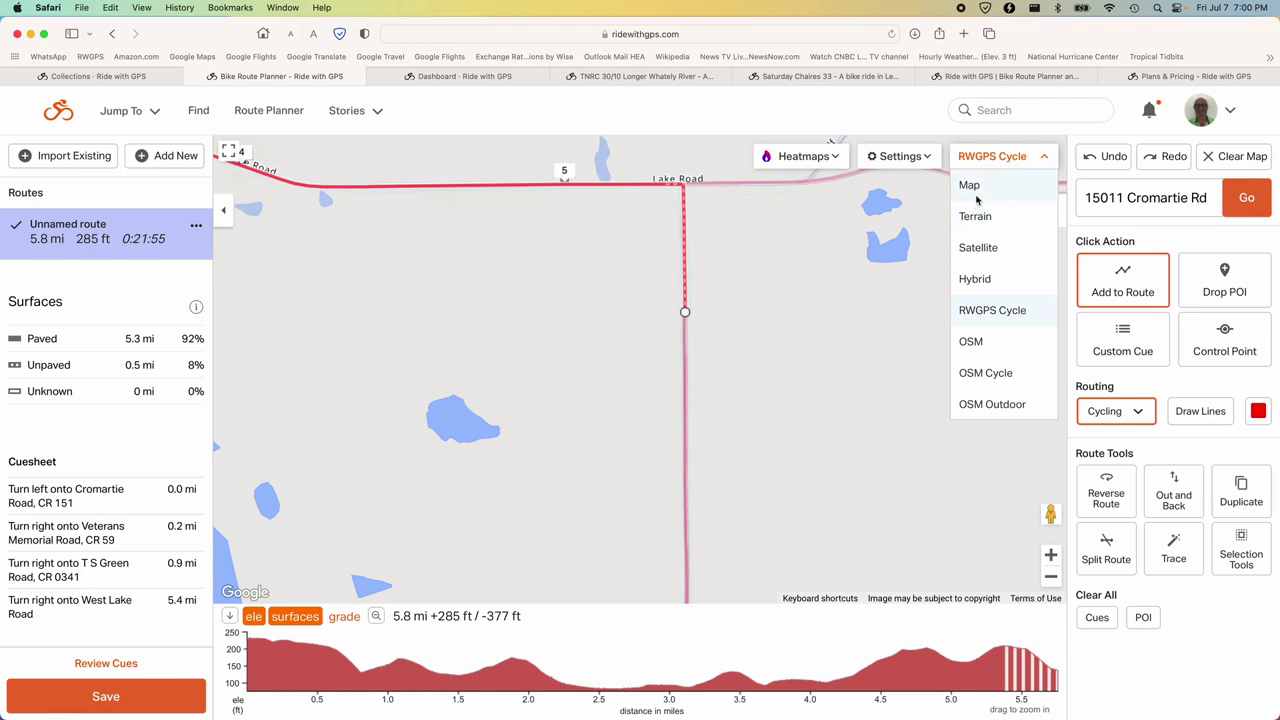
pyautogui.click(977, 190)
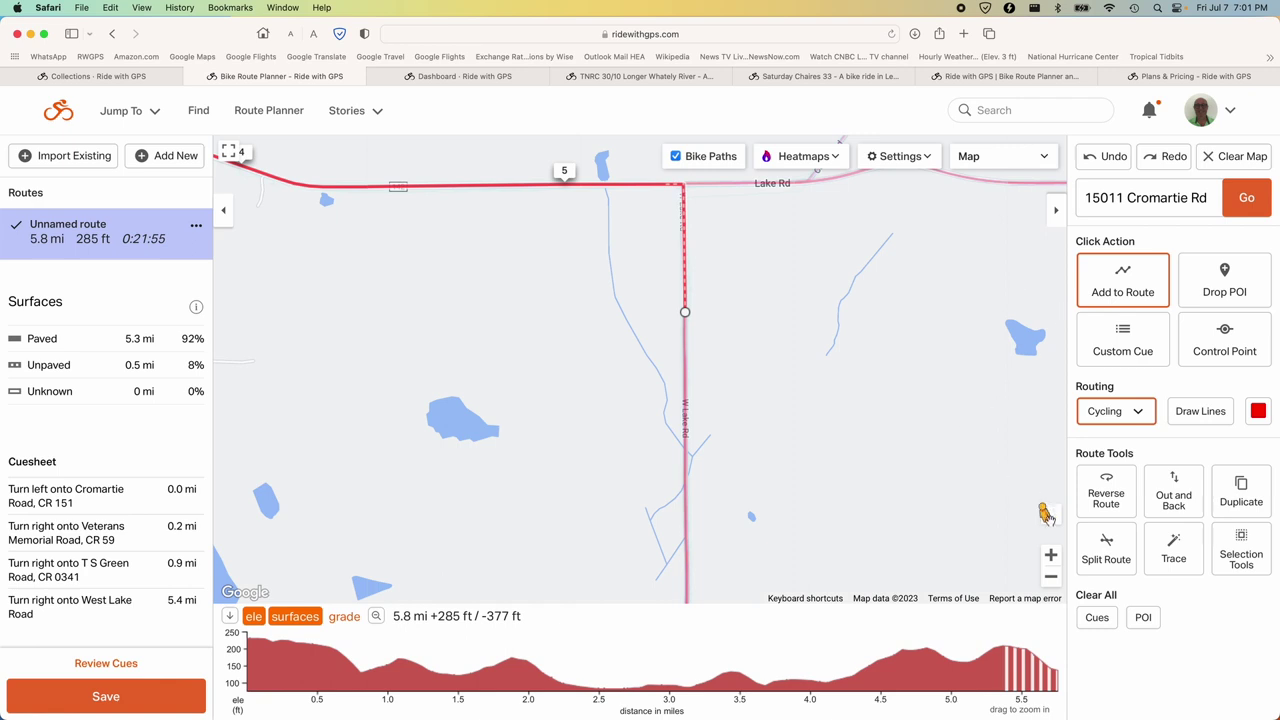
pyautogui.moveTo(1045, 514); pyautogui.dragTo(669, 408)
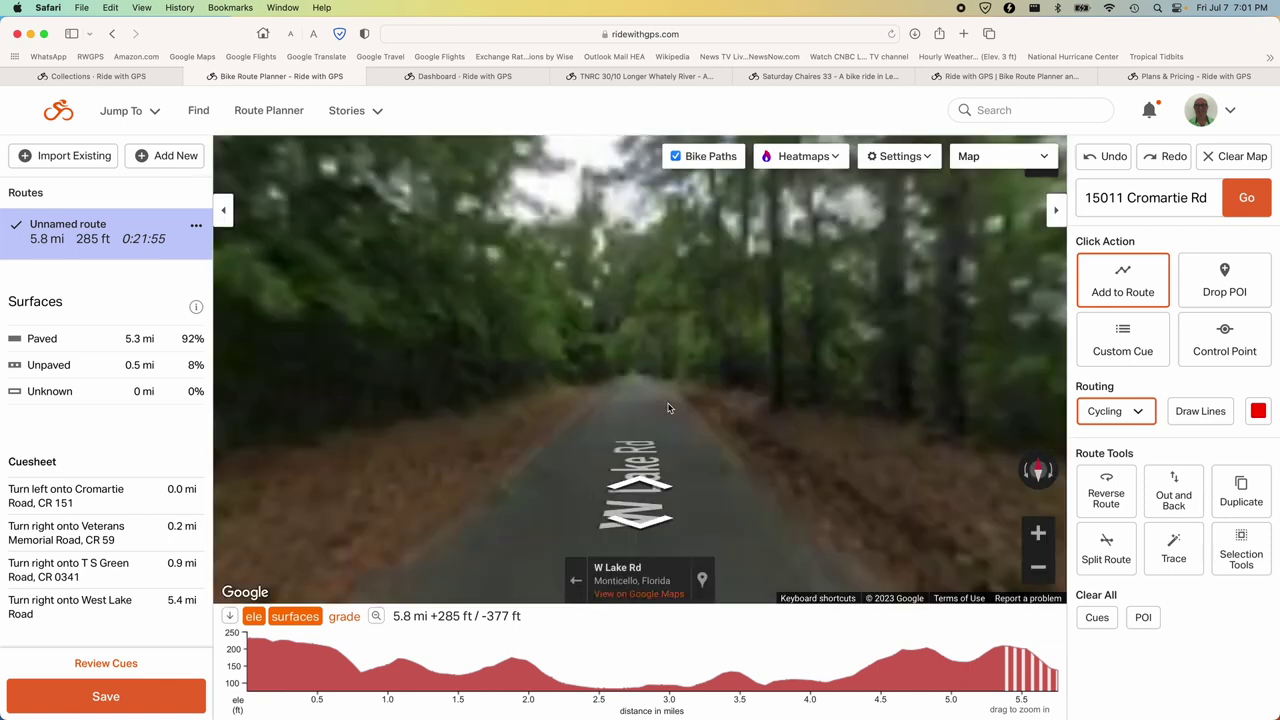
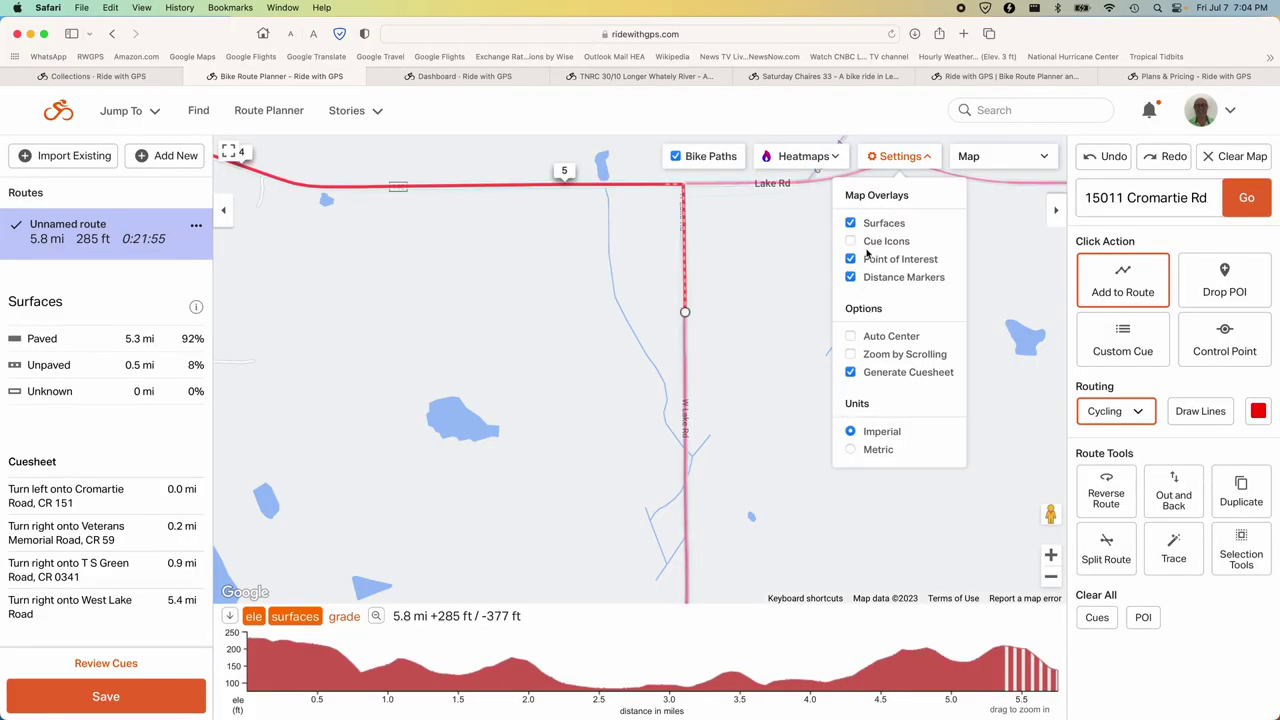
# Turn on cue icons and extend the route right onto Lake Rd, reaching 6.5 miles.
pyautogui.click(851, 242)
pyautogui.click(797, 241)
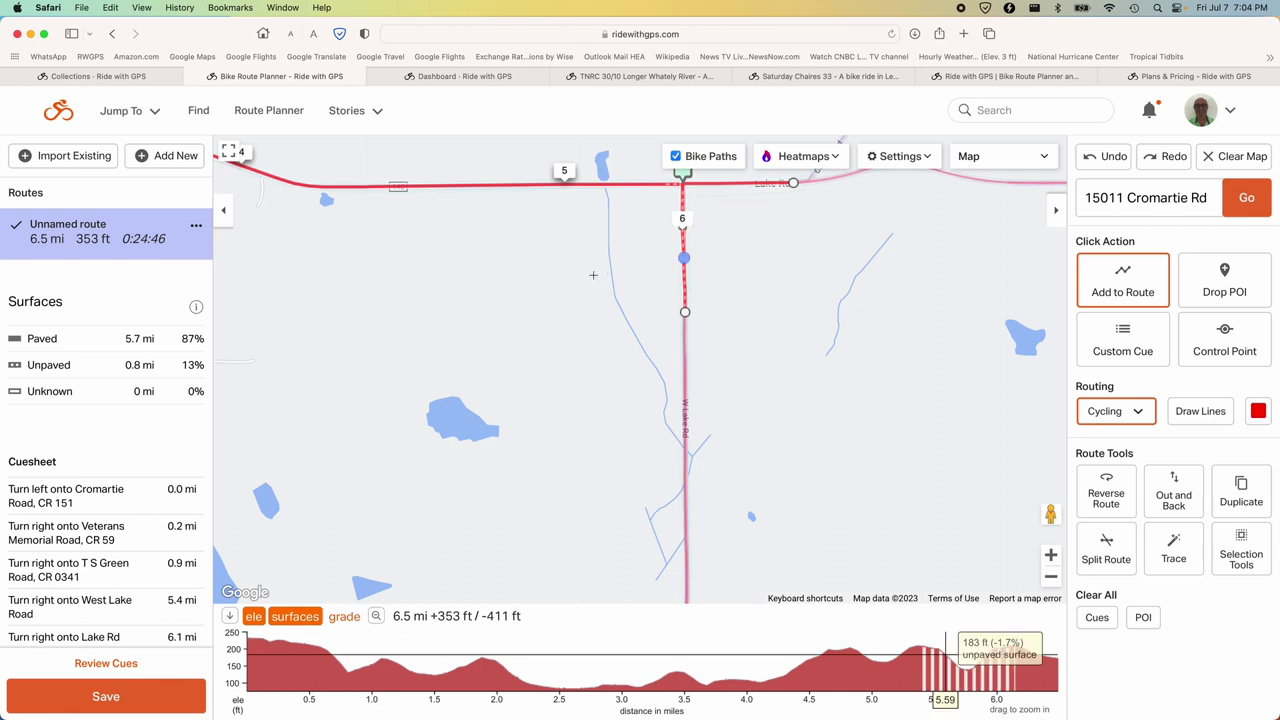
pyautogui.moveTo(824, 283); pyautogui.dragTo(820, 350)
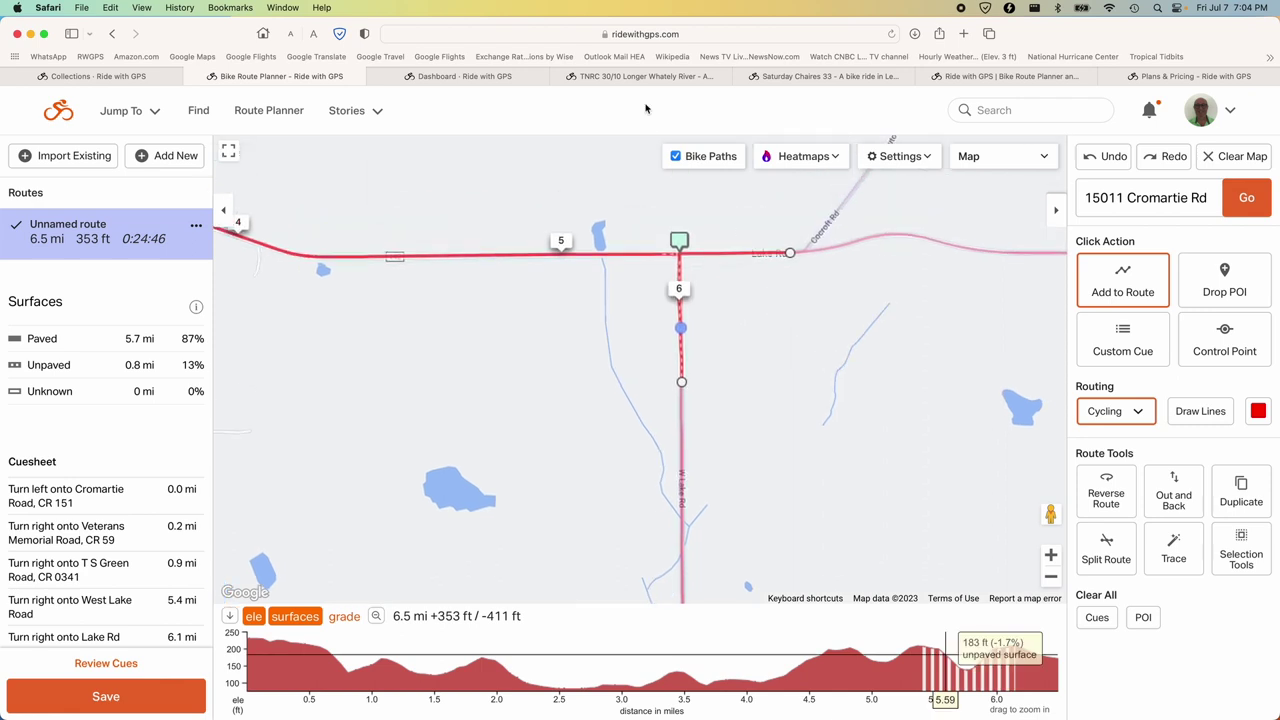
# Inspect the Lake Rd turn cue unchanged, then zoom the map out two levels to see the whole route.
pyautogui.click(680, 243)
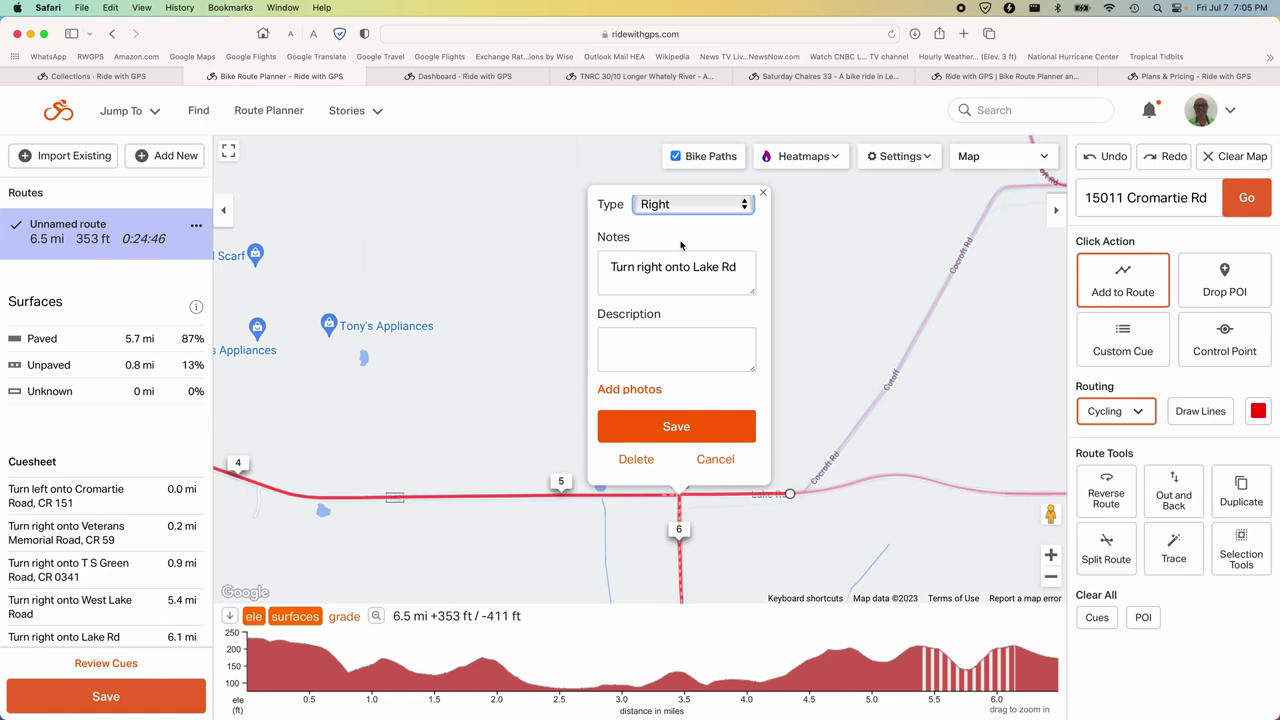
pyautogui.click(763, 193)
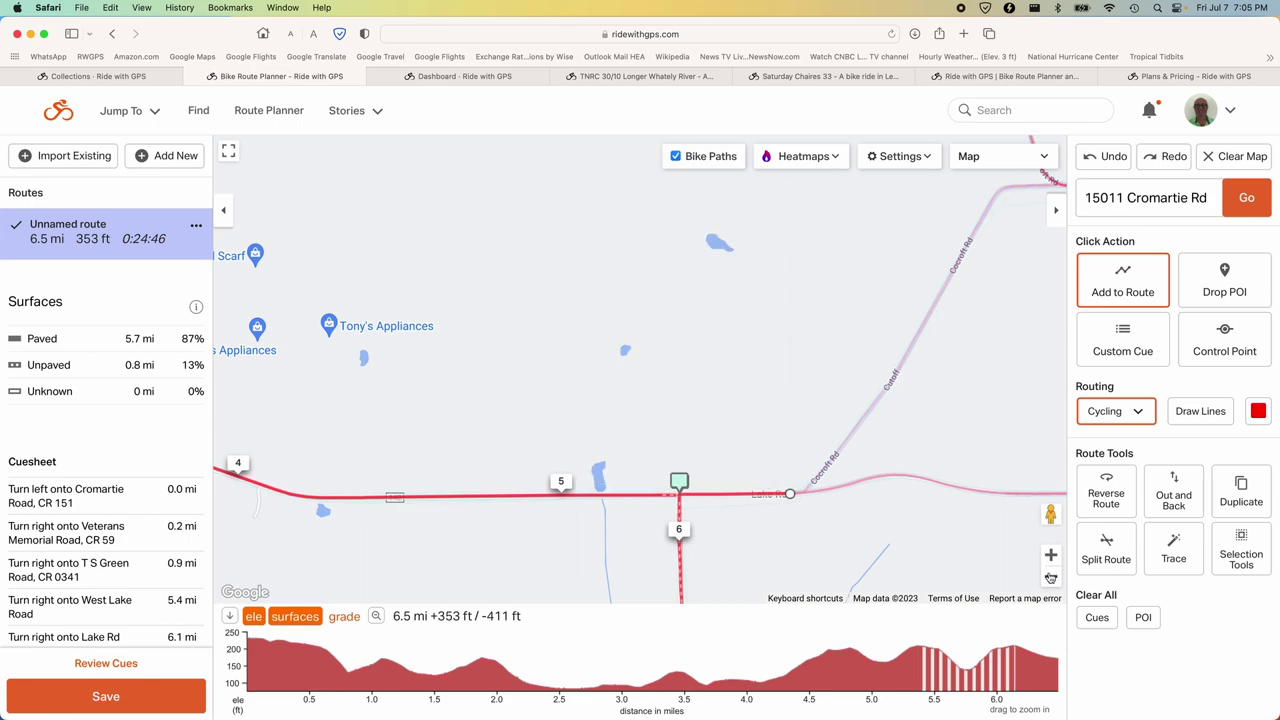
pyautogui.click(1050, 576)
pyautogui.click(1050, 577)
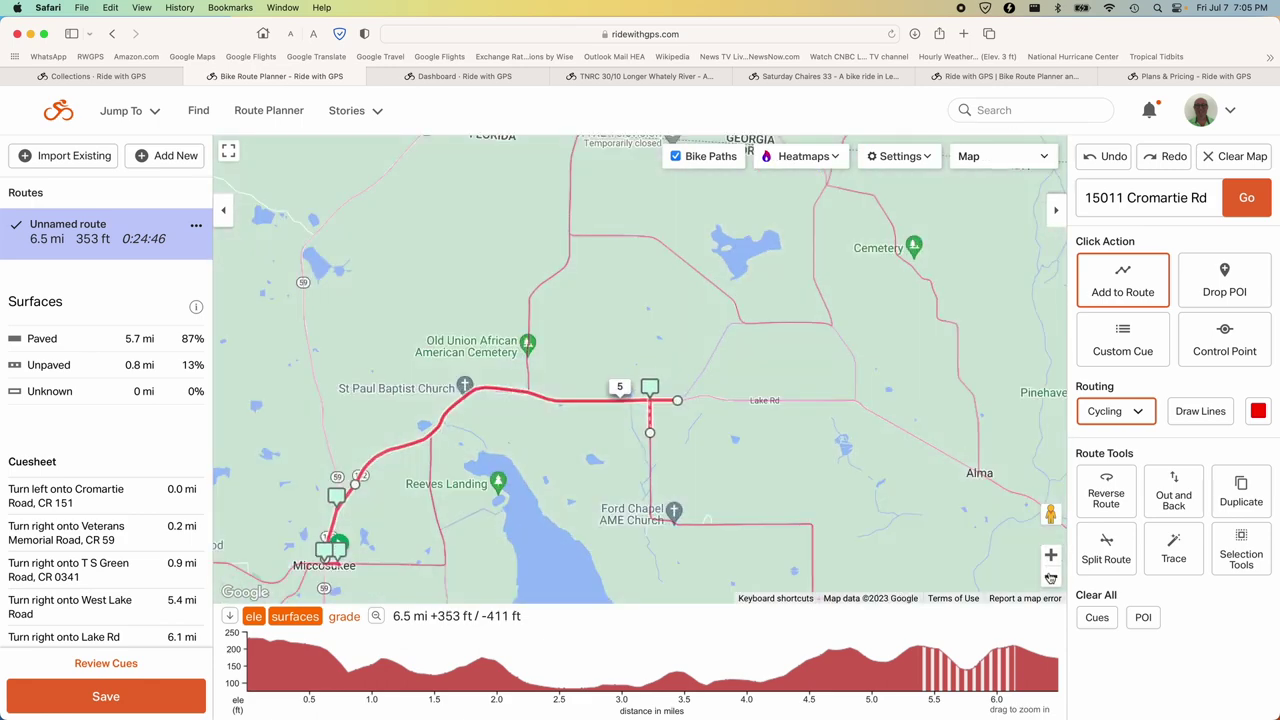
# Extend the route down the east side of Lake Miccosukee to US-90, undoing one wrong eastward extension.
pyautogui.moveTo(755, 500); pyautogui.dragTo(751, 439)
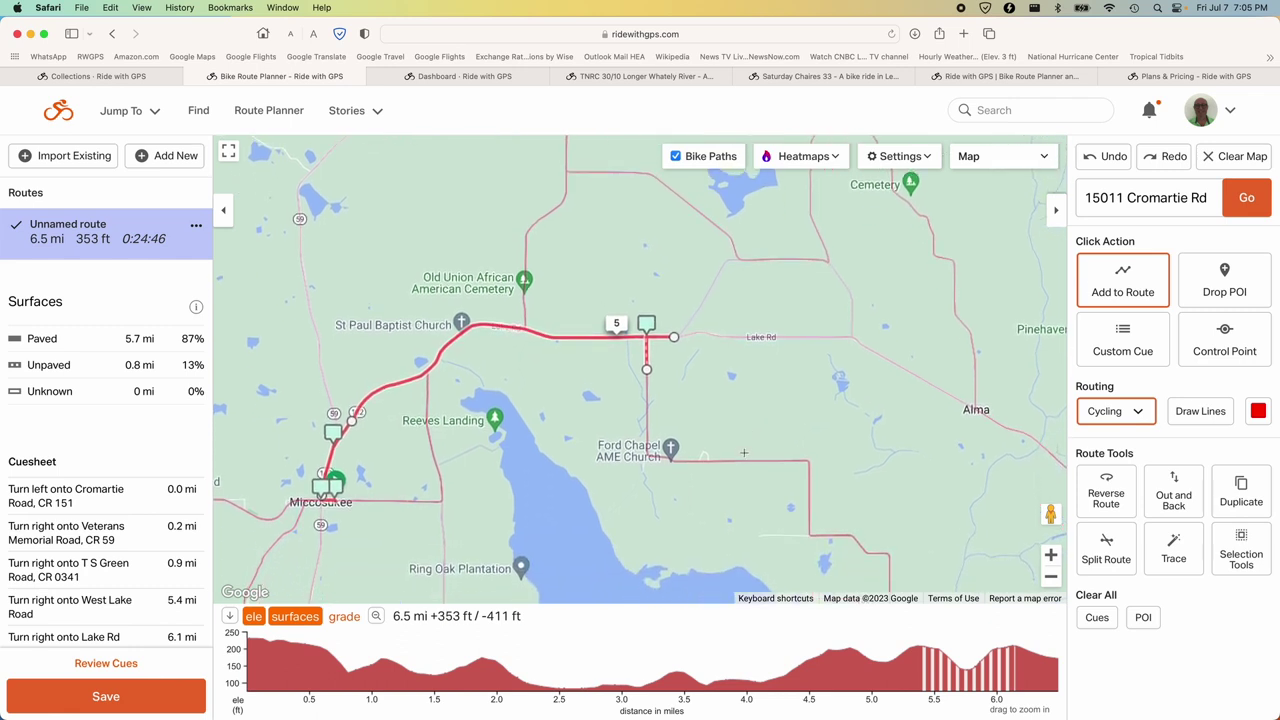
pyautogui.moveTo(725, 506); pyautogui.dragTo(691, 397)
pyautogui.moveTo(775, 516); pyautogui.dragTo(713, 409)
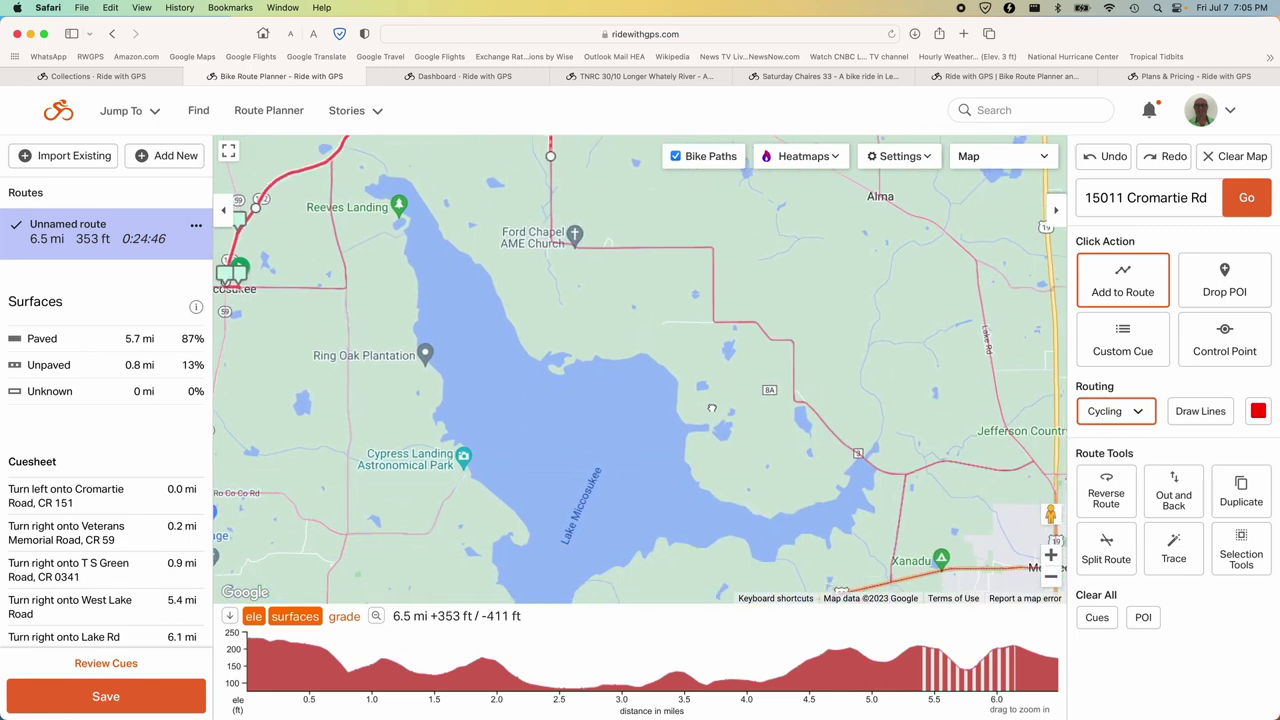
pyautogui.moveTo(806, 524); pyautogui.dragTo(774, 470)
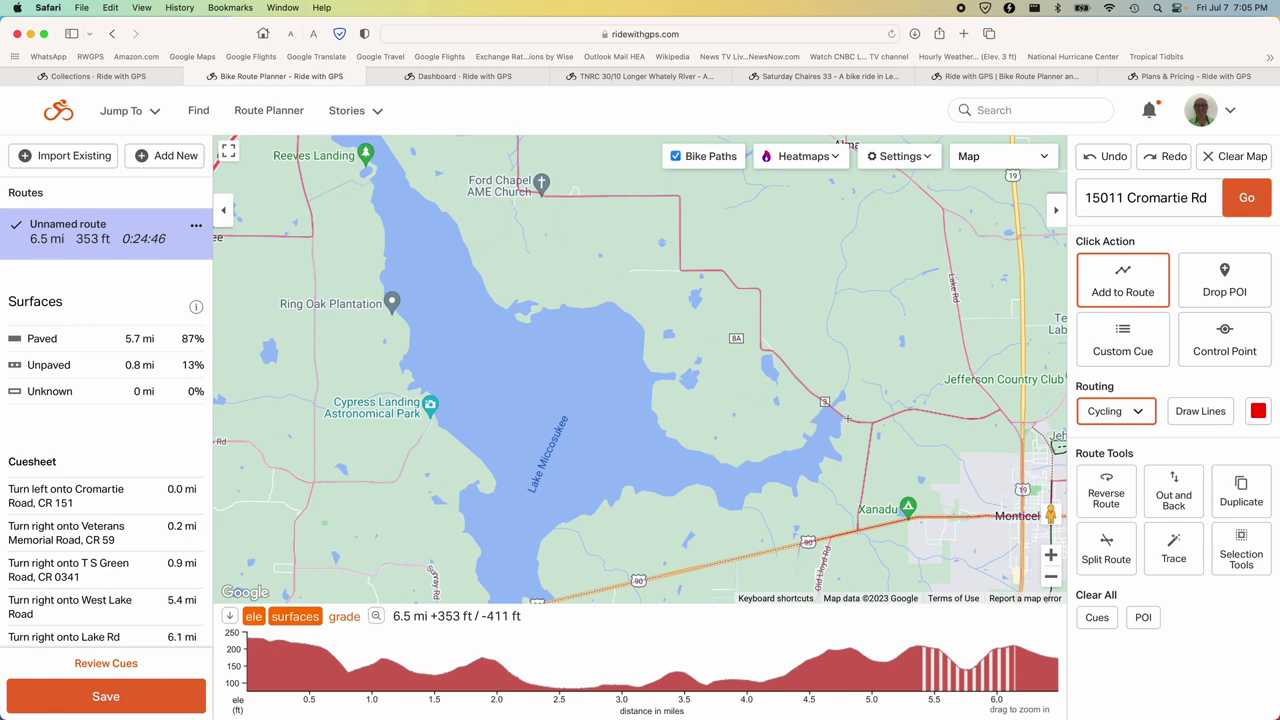
pyautogui.click(847, 418)
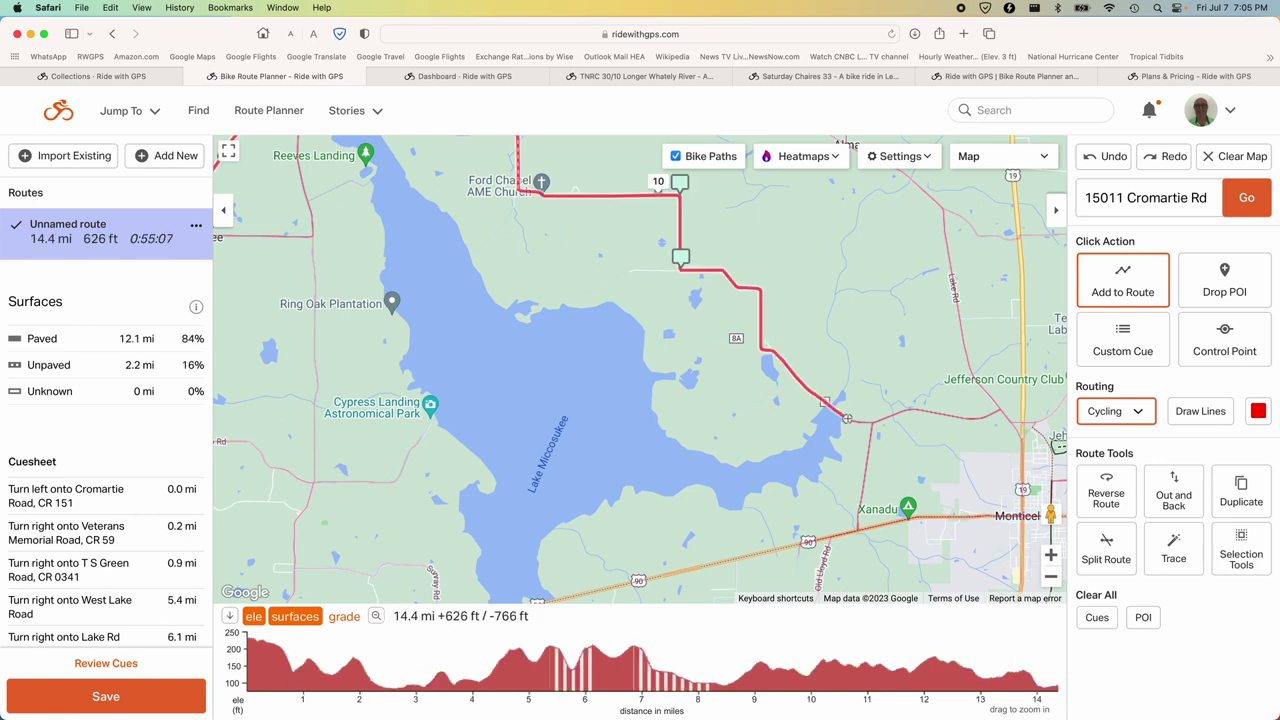
pyautogui.click(950, 415)
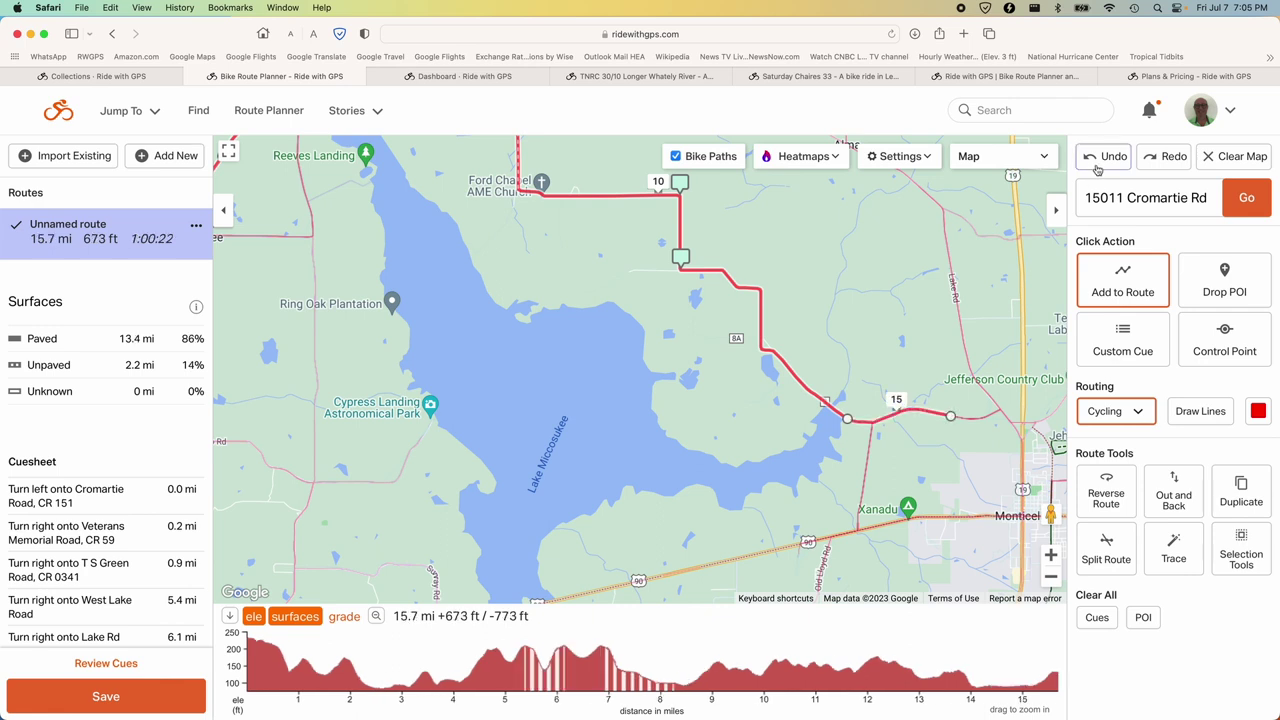
pyautogui.click(1097, 163)
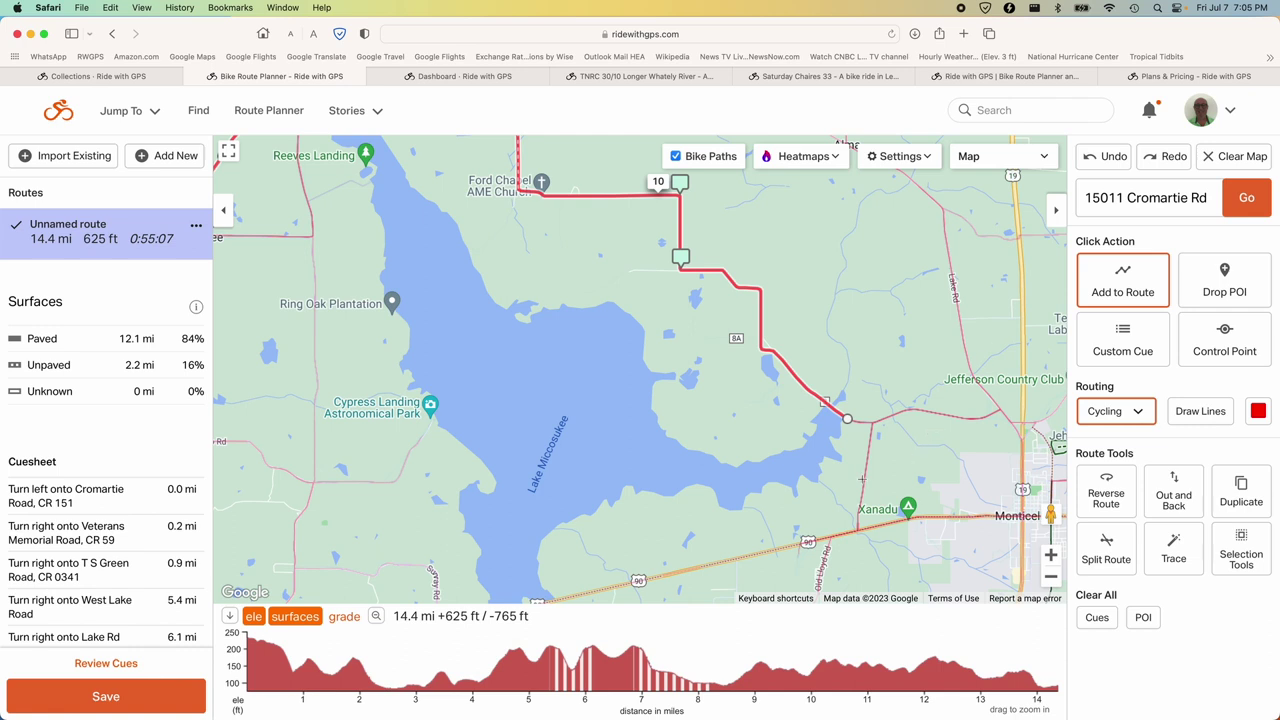
pyautogui.click(865, 481)
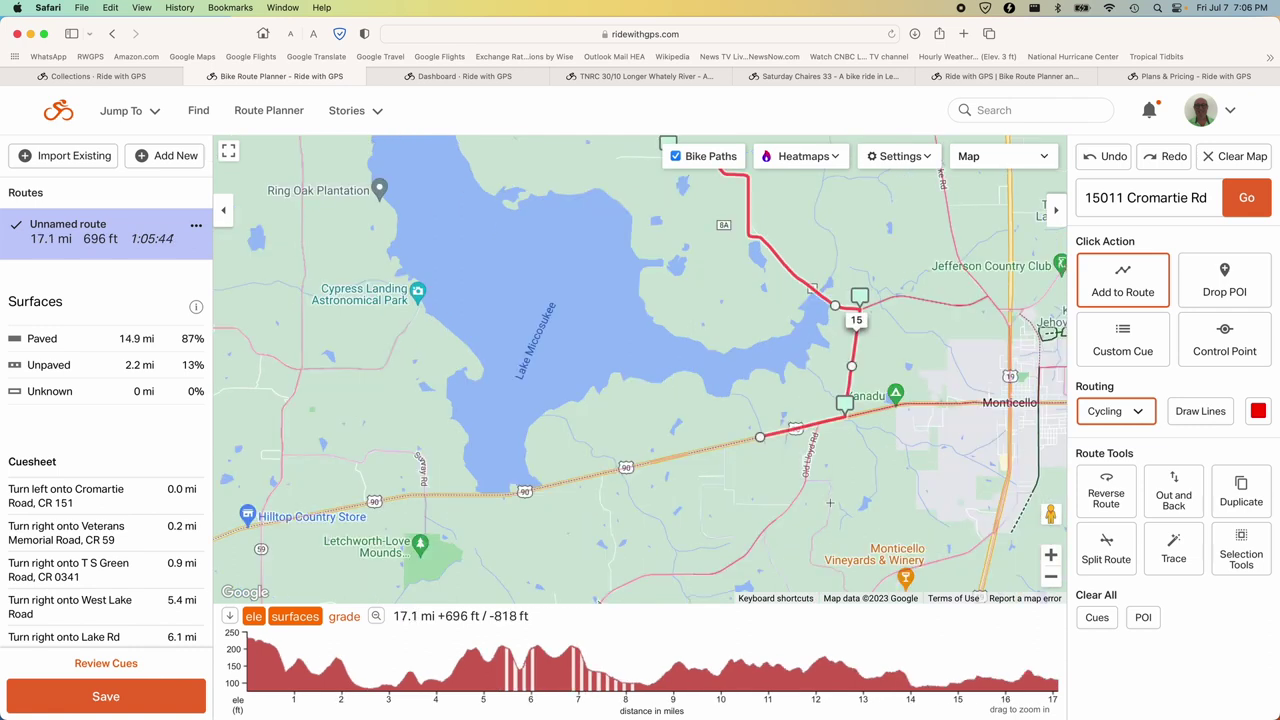
# Enlarge the page and extend the route west along US-90 and north up the lake's west side.
pyautogui.press('super+equal')
pyautogui.scroll(3, 829, 503)
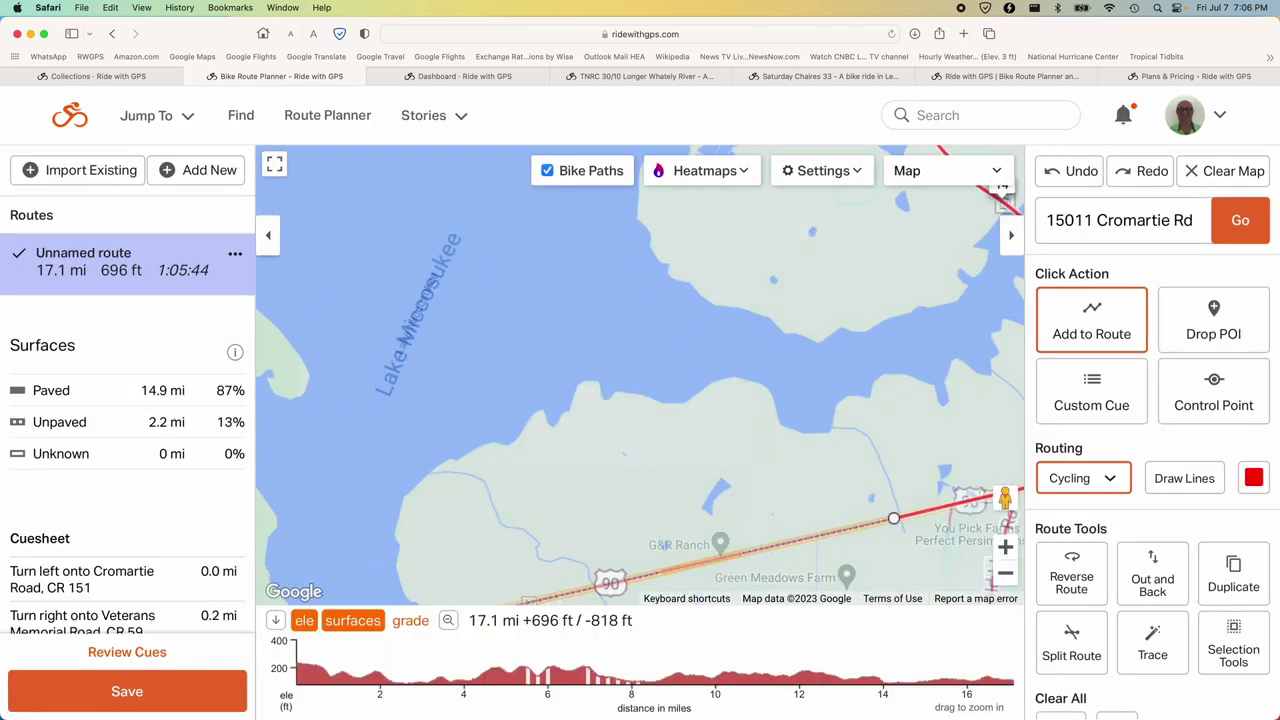
pyautogui.scroll(-5, 700, 487)
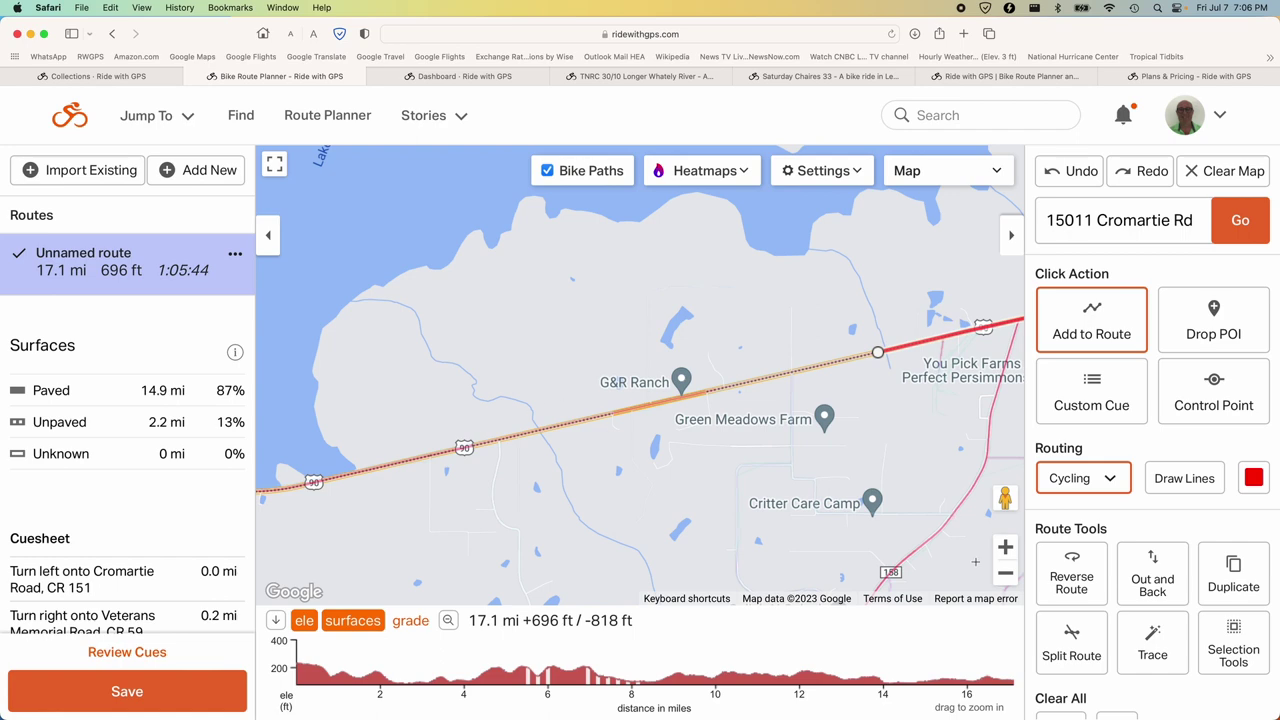
pyautogui.click(1005, 573)
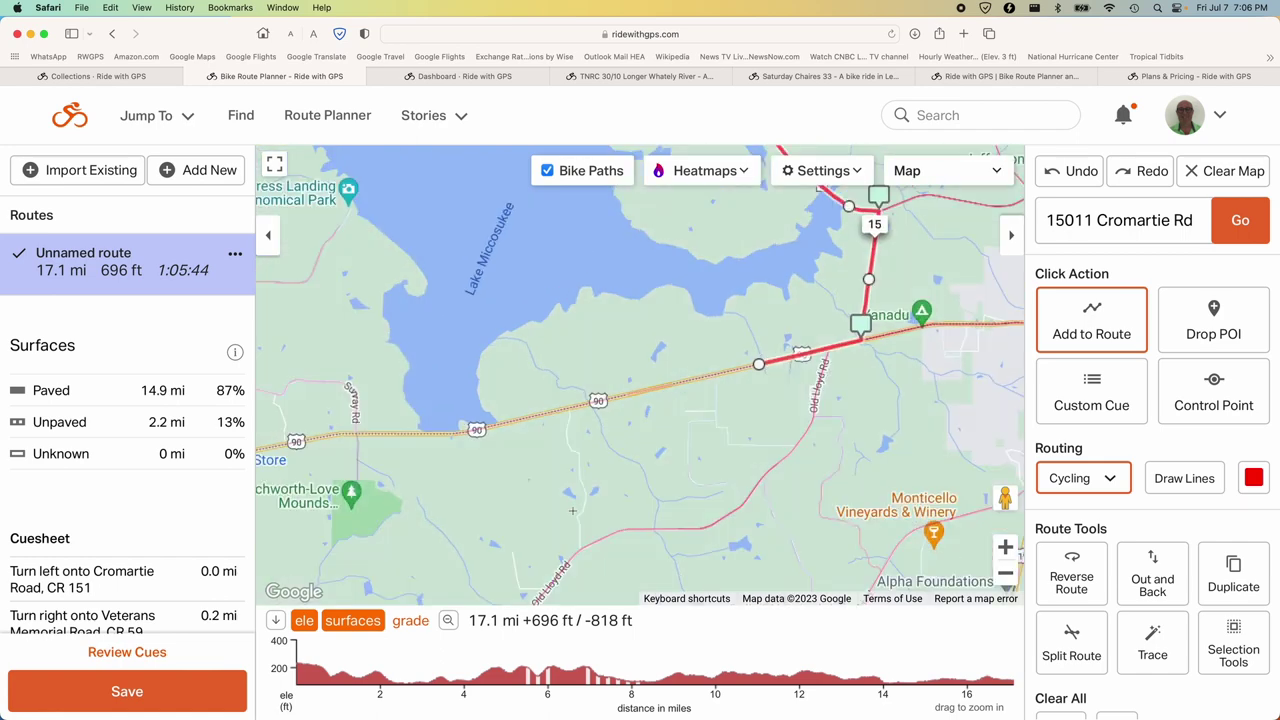
pyautogui.moveTo(388, 516); pyautogui.dragTo(701, 498)
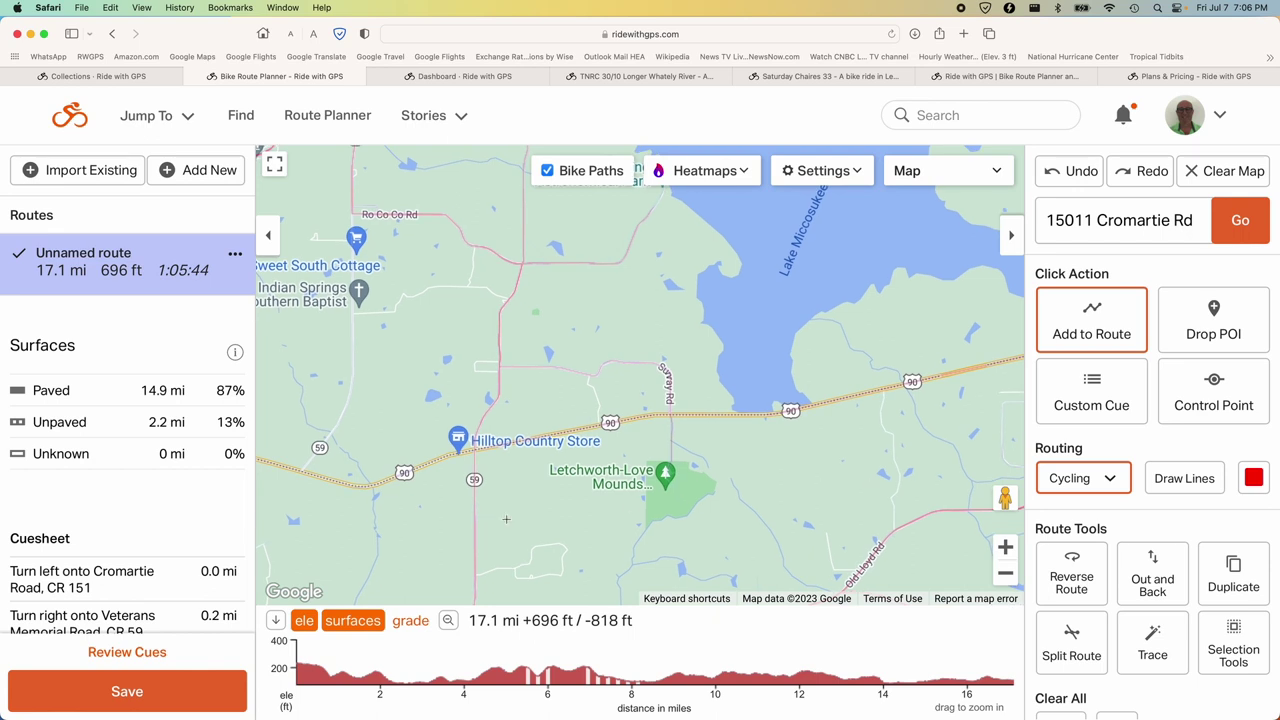
pyautogui.moveTo(528, 508); pyautogui.dragTo(545, 508)
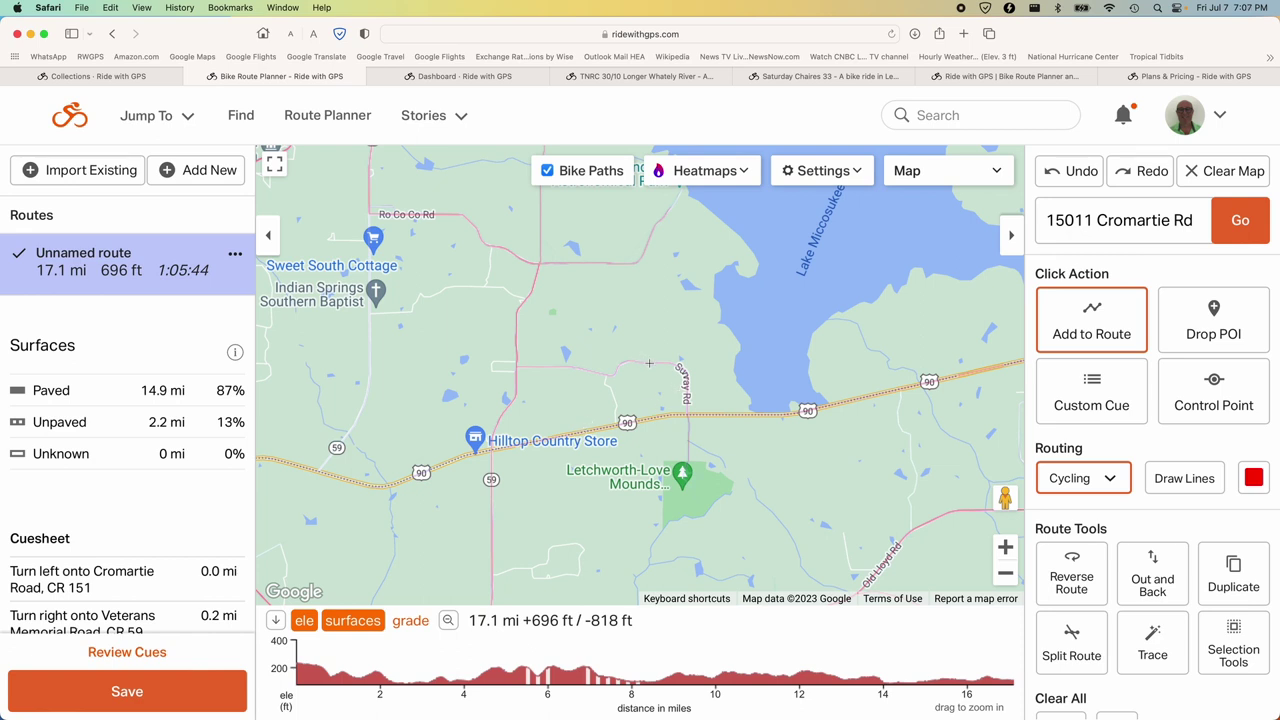
pyautogui.click(649, 363)
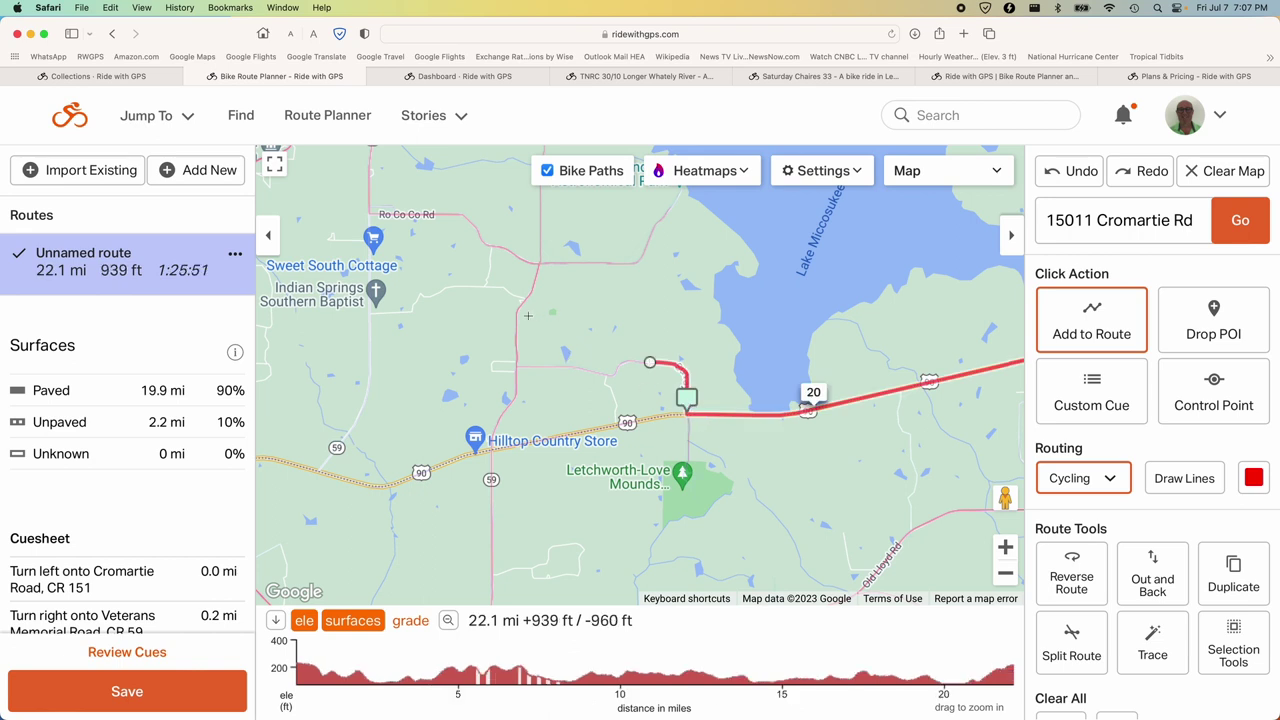
pyautogui.click(516, 328)
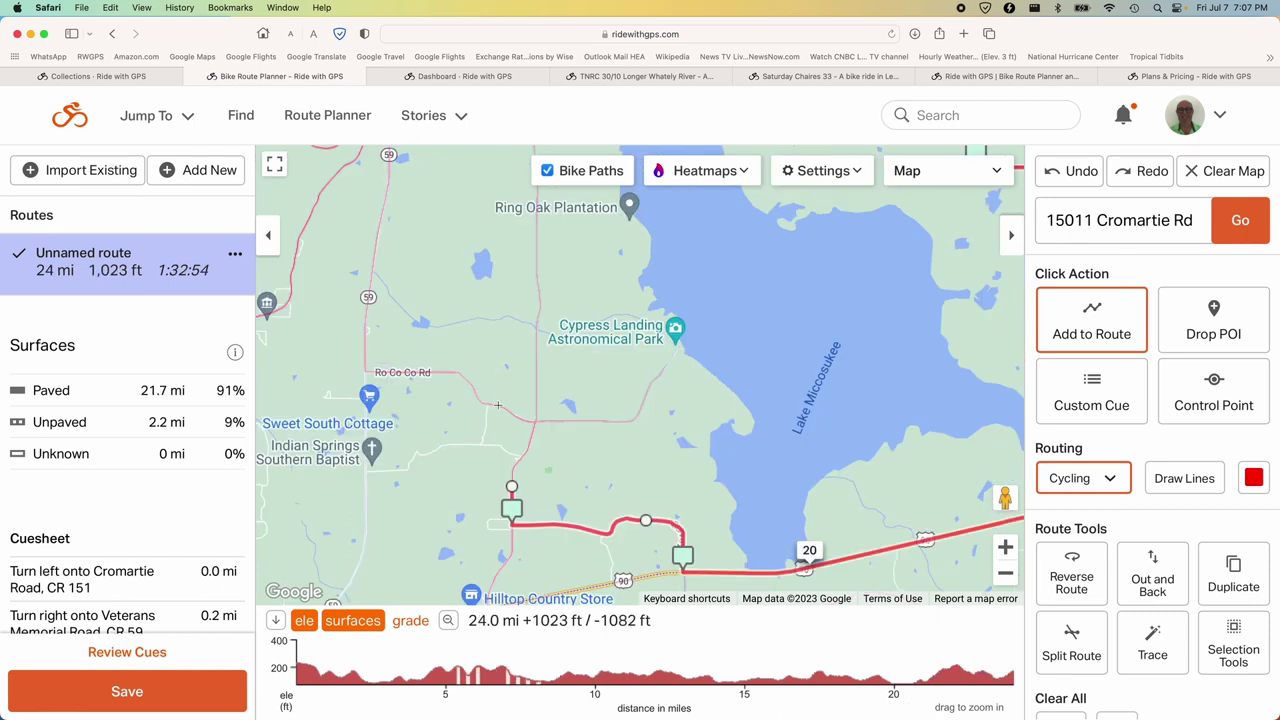
pyautogui.click(497, 405)
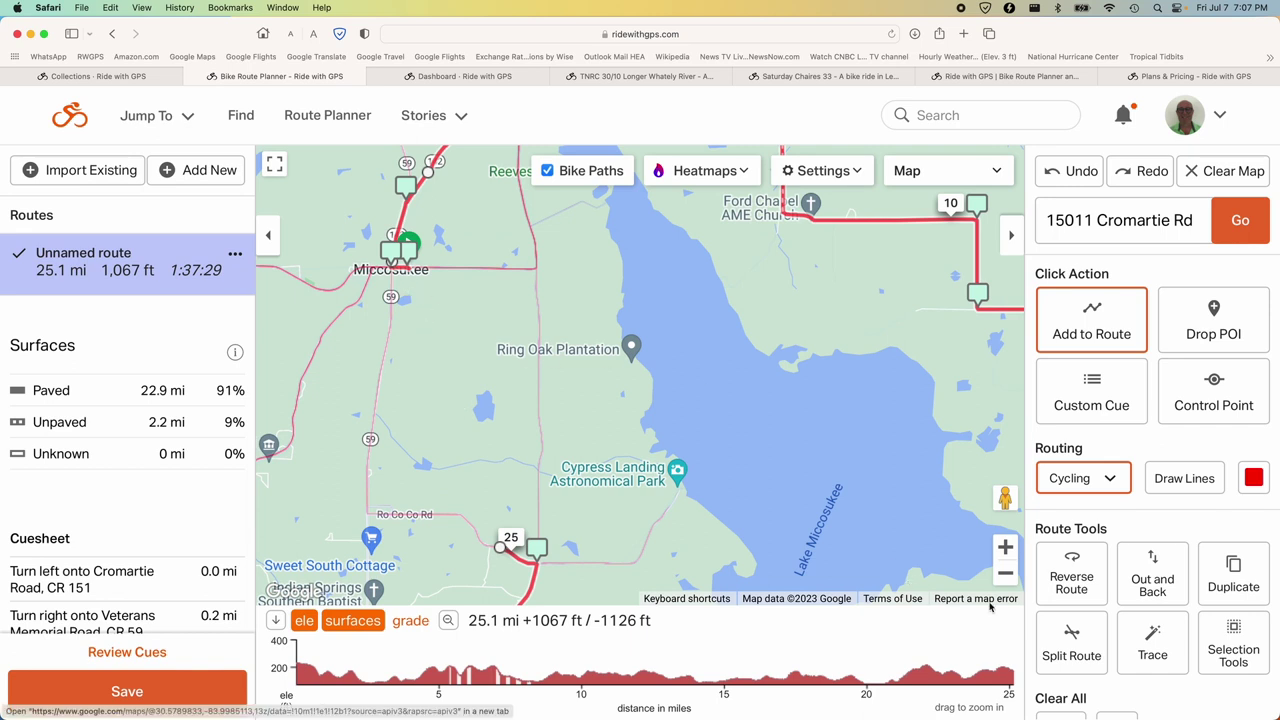
# Extend the route up road 59 to Miccosukee, bringing the loop to 29.4 miles.
pyautogui.click(1005, 548)
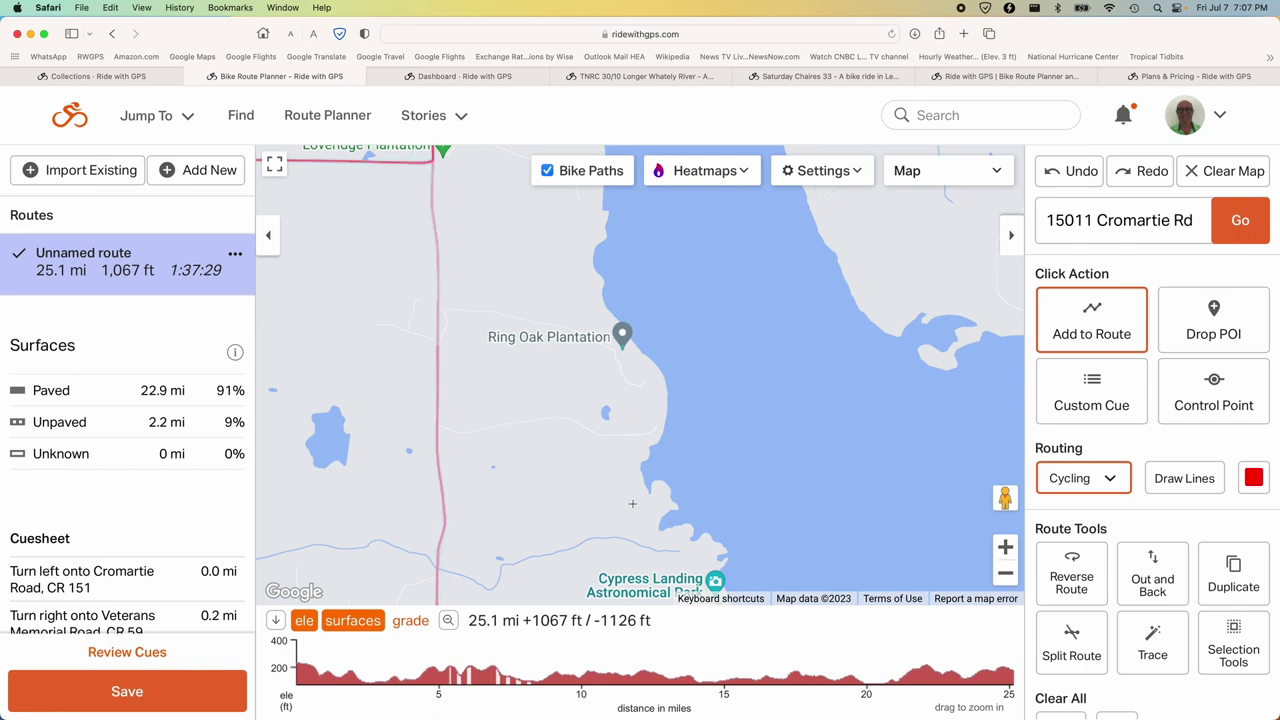
pyautogui.moveTo(366, 438); pyautogui.dragTo(735, 566)
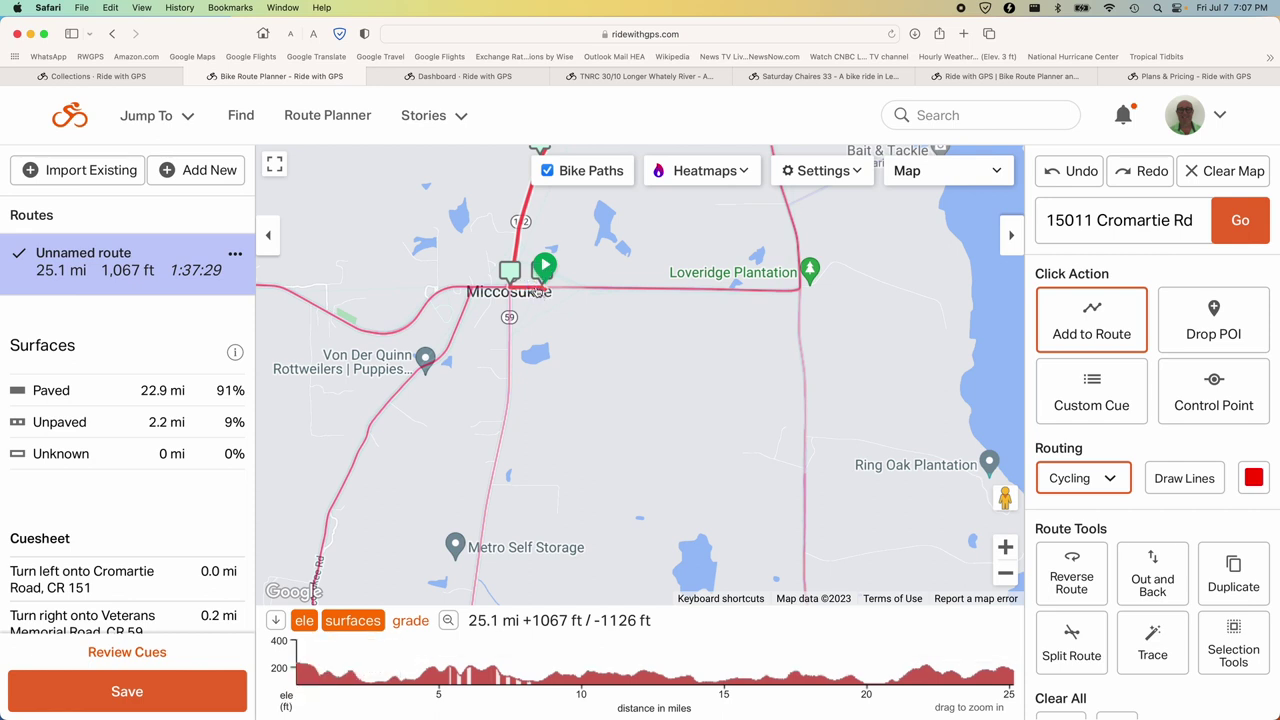
pyautogui.click(538, 291)
pyautogui.moveTo(625, 478); pyautogui.dragTo(548, 168)
pyautogui.moveTo(603, 404); pyautogui.dragTo(577, 428)
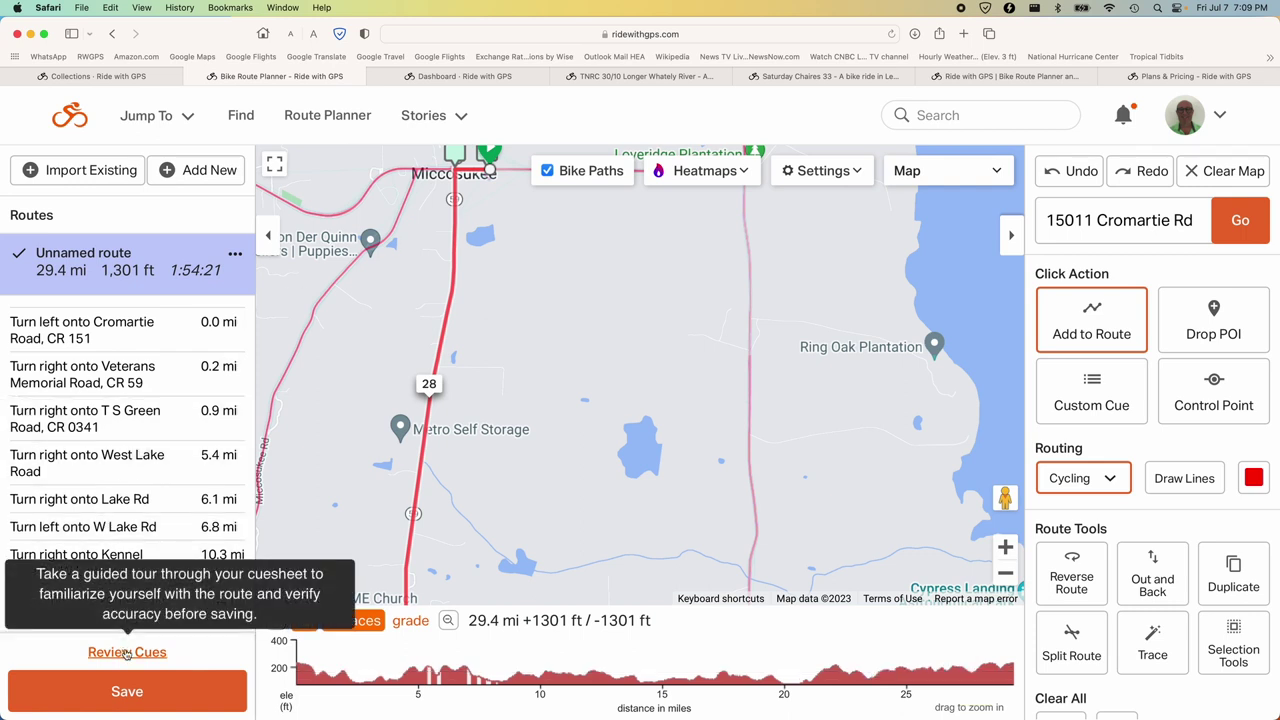
# Confirm the Cromartie, Veterans Memorial, T S Green and West Lake Road cues, then return to planning.
pyautogui.click(127, 654)
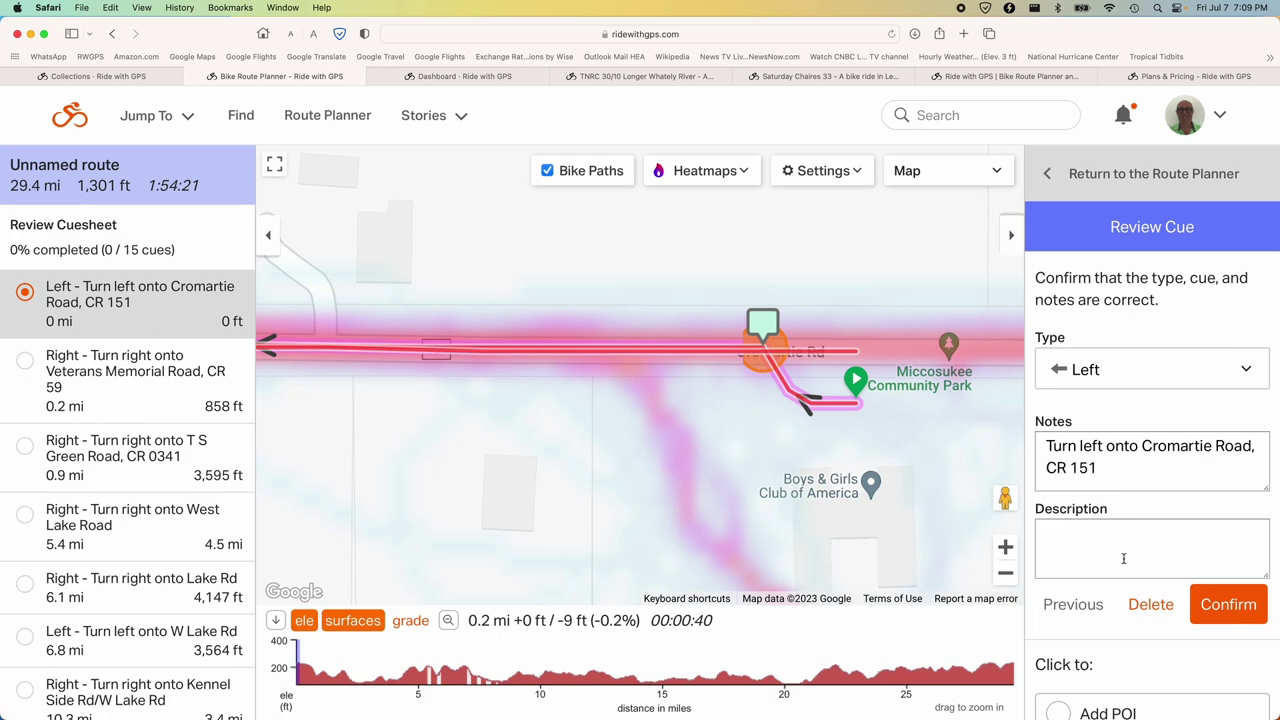
pyautogui.click(1210, 604)
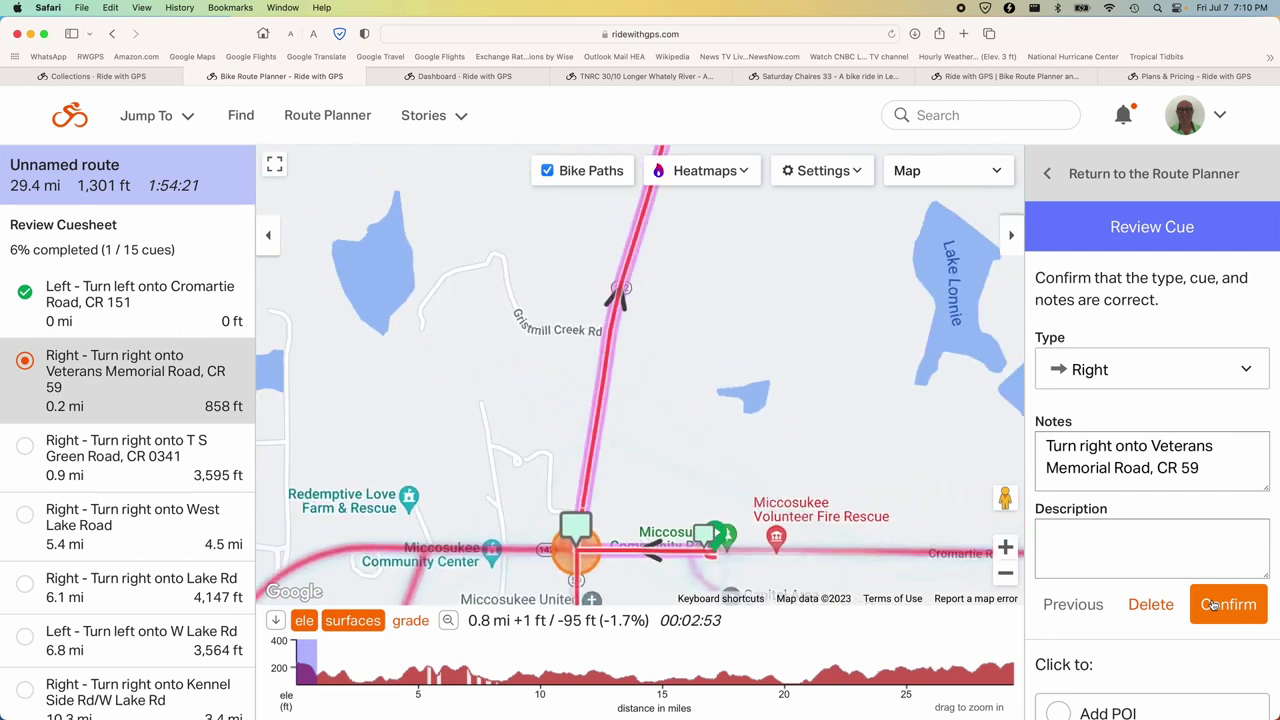
pyautogui.click(1212, 604)
pyautogui.click(1214, 604)
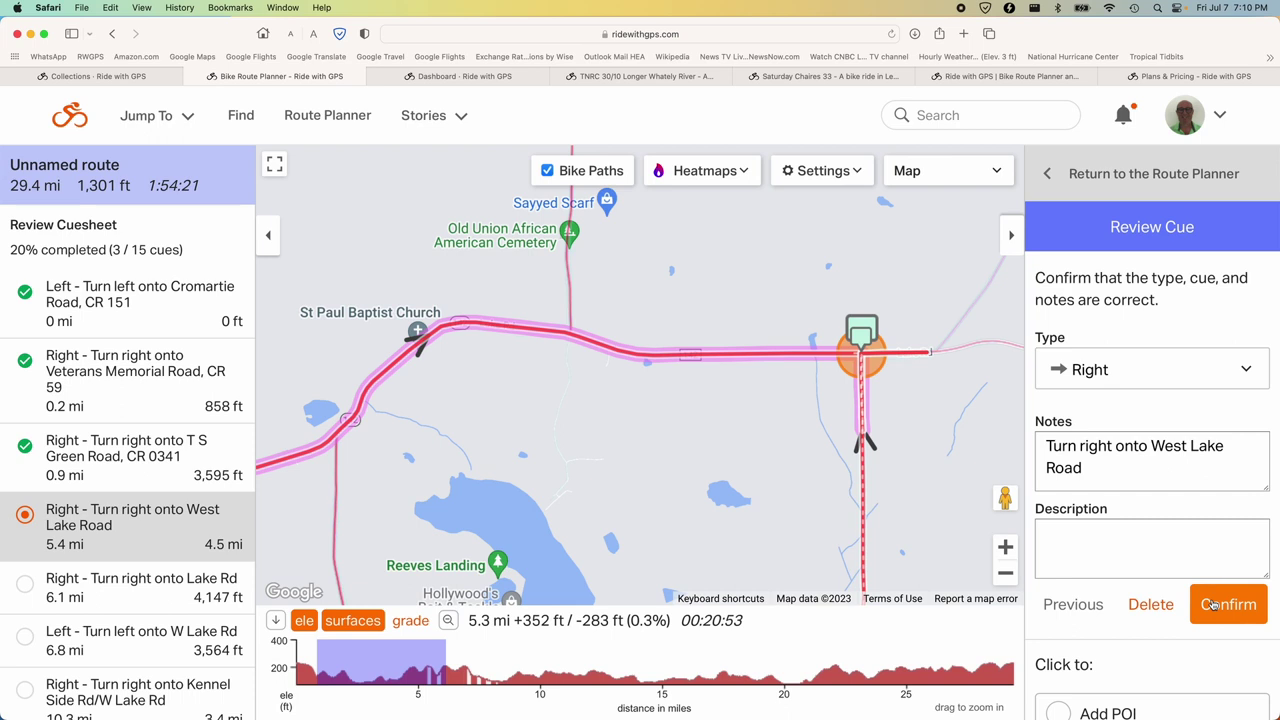
pyautogui.click(1214, 604)
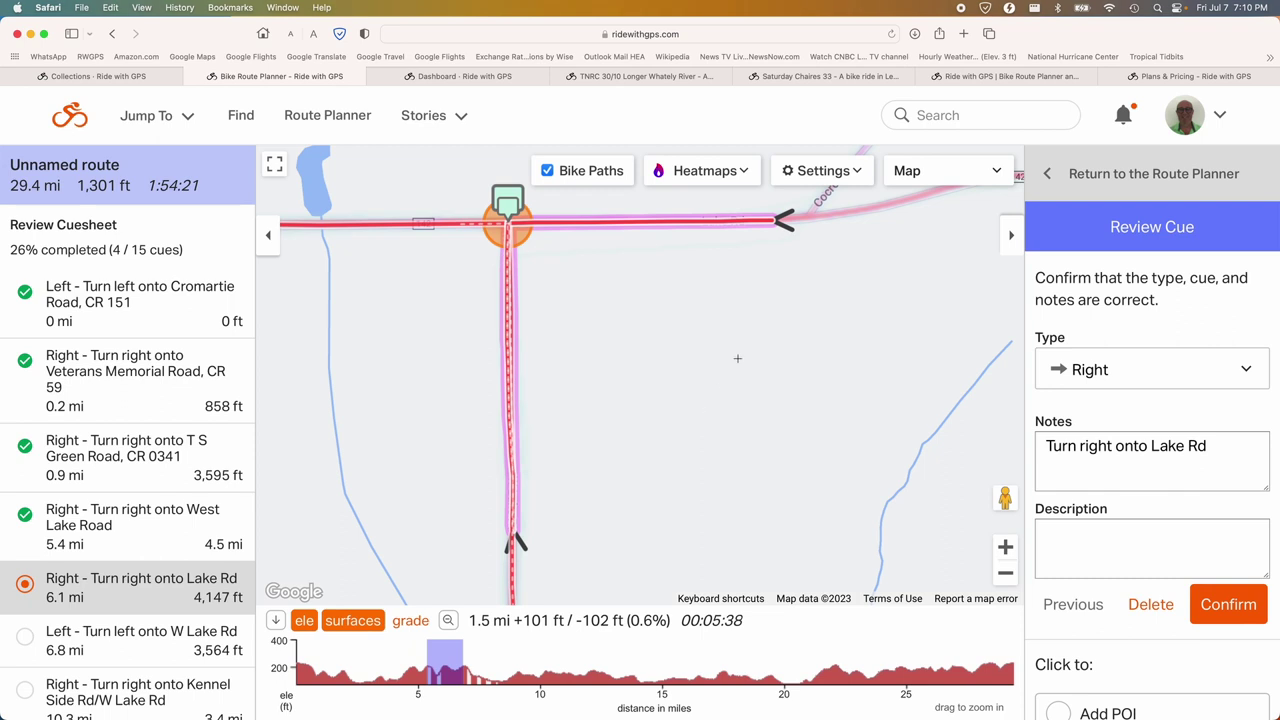
pyautogui.click(1046, 175)
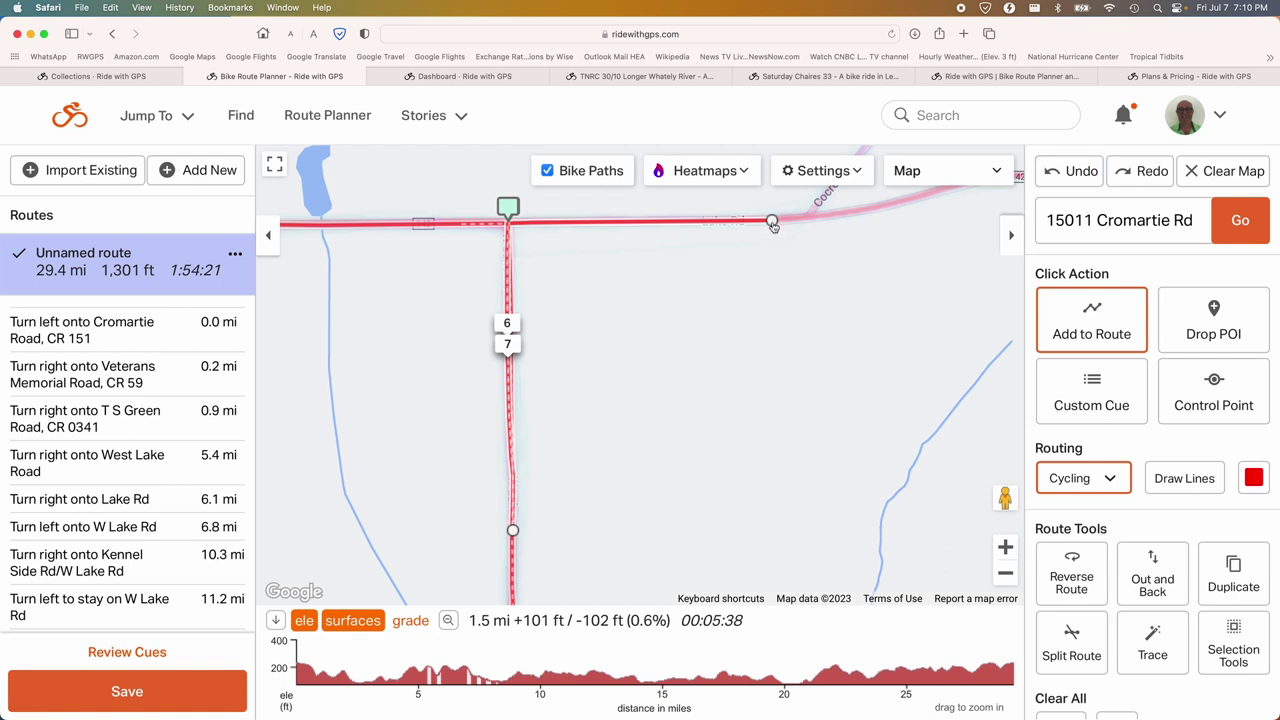
# Pull the route end west along Lake Rd to 29.2 miles and confirm the left turn onto Lake Rd.
pyautogui.moveTo(772, 223); pyautogui.dragTo(497, 225)
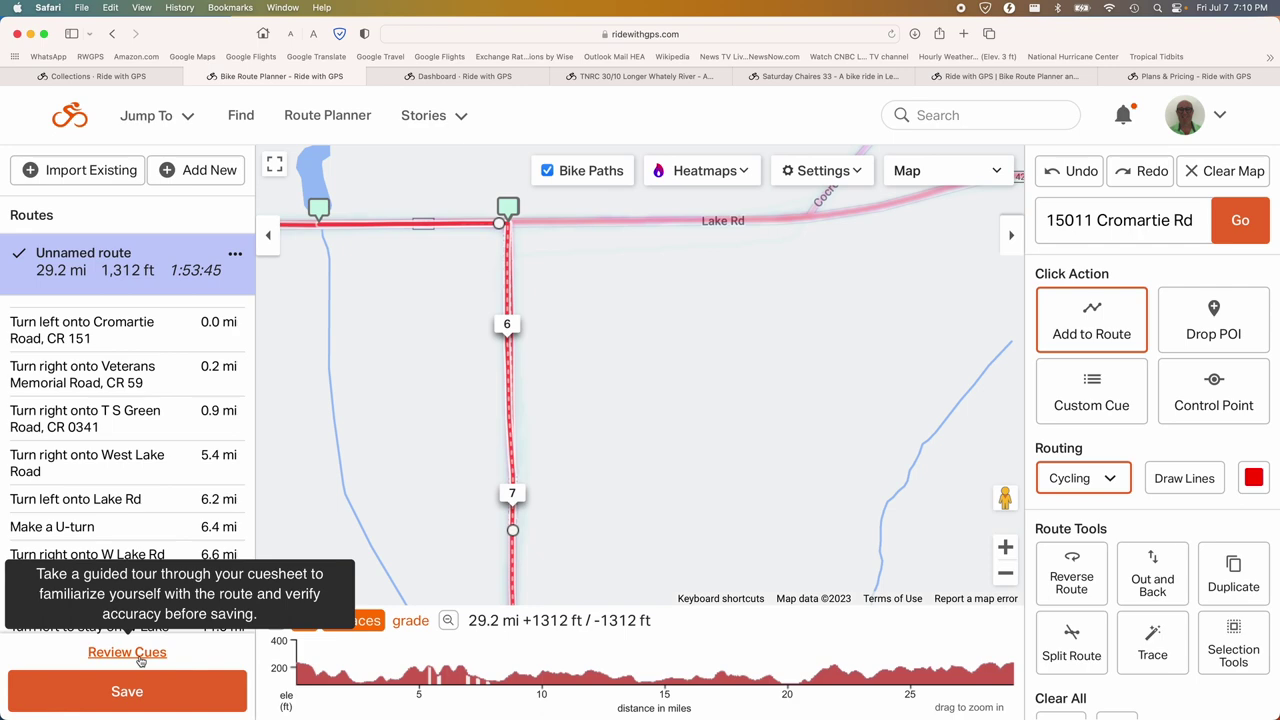
pyautogui.click(127, 652)
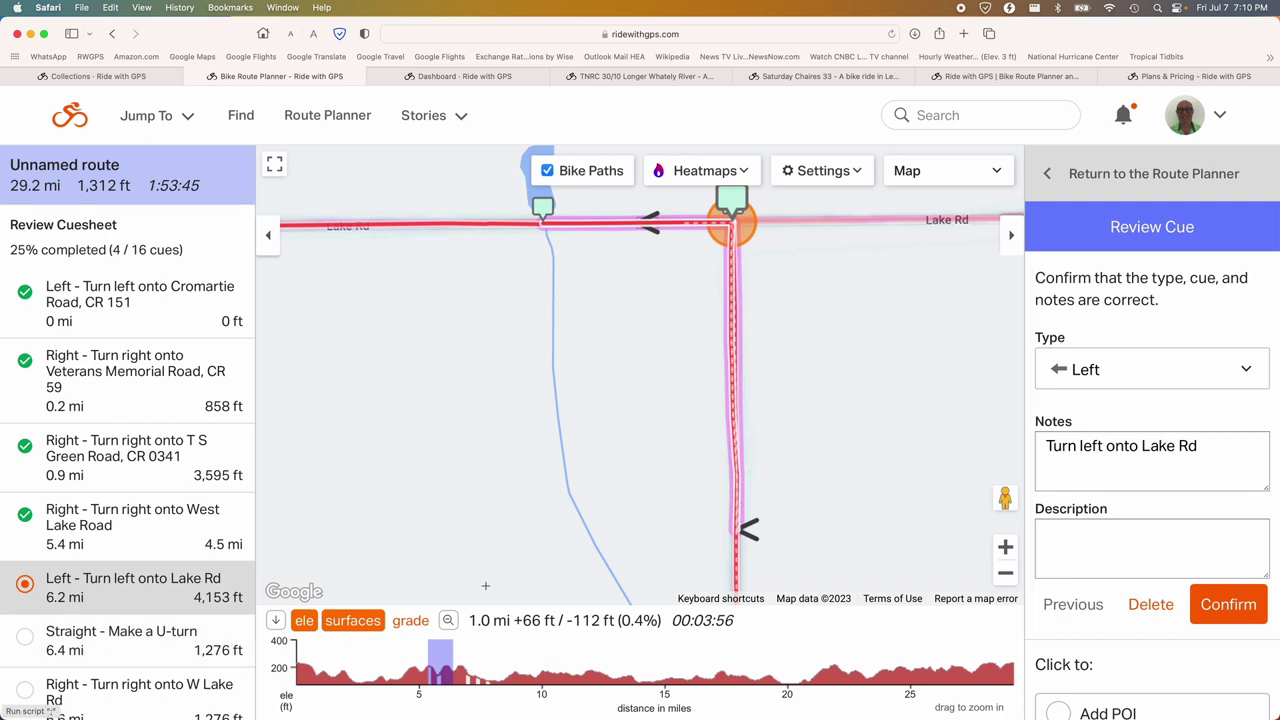
pyautogui.click(1210, 600)
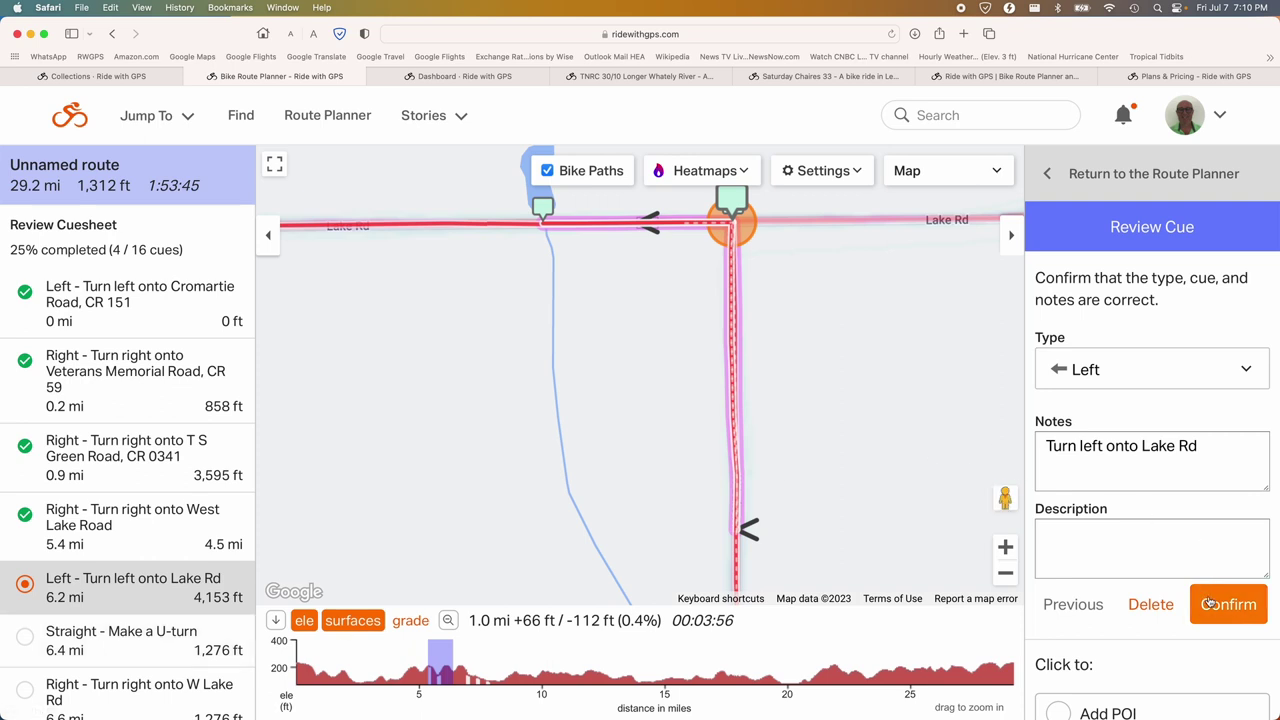
# Using Control Point mode, drag the route near Lake Rd to drop the U-turn, making it 27.9 miles.
pyautogui.click(1158, 163)
pyautogui.moveTo(911, 402); pyautogui.dragTo(858, 240)
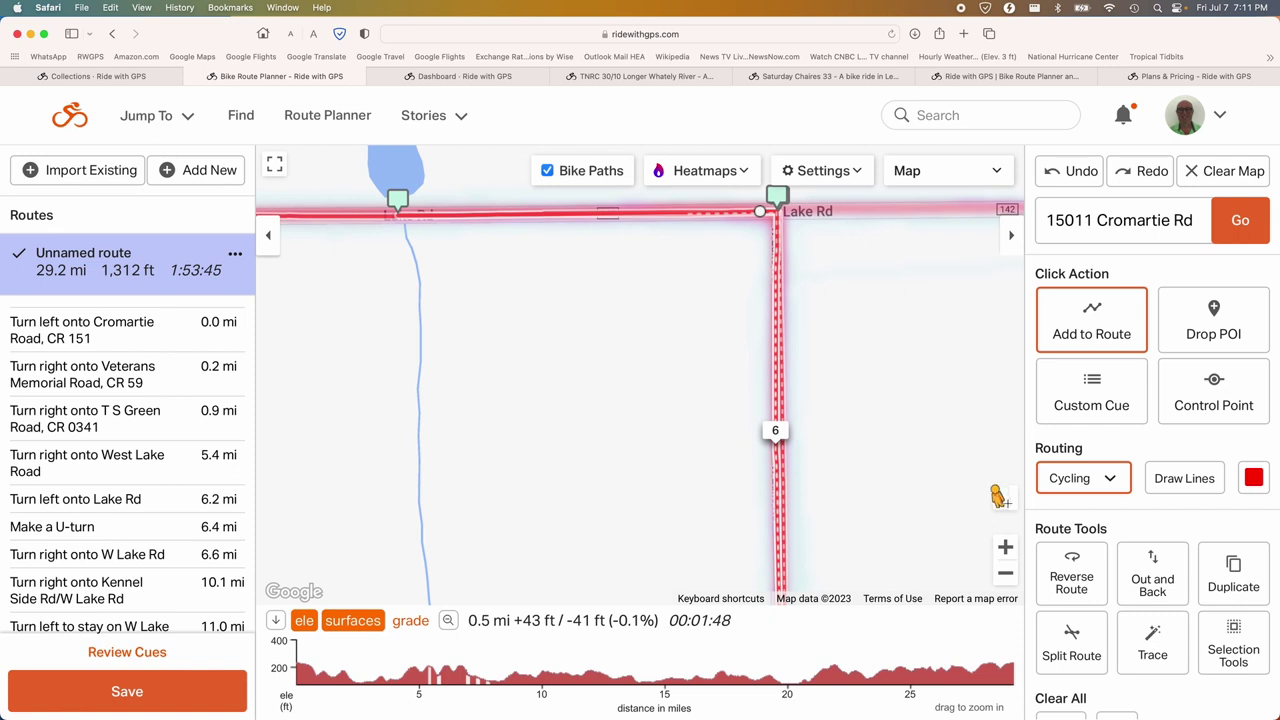
pyautogui.click(1005, 573)
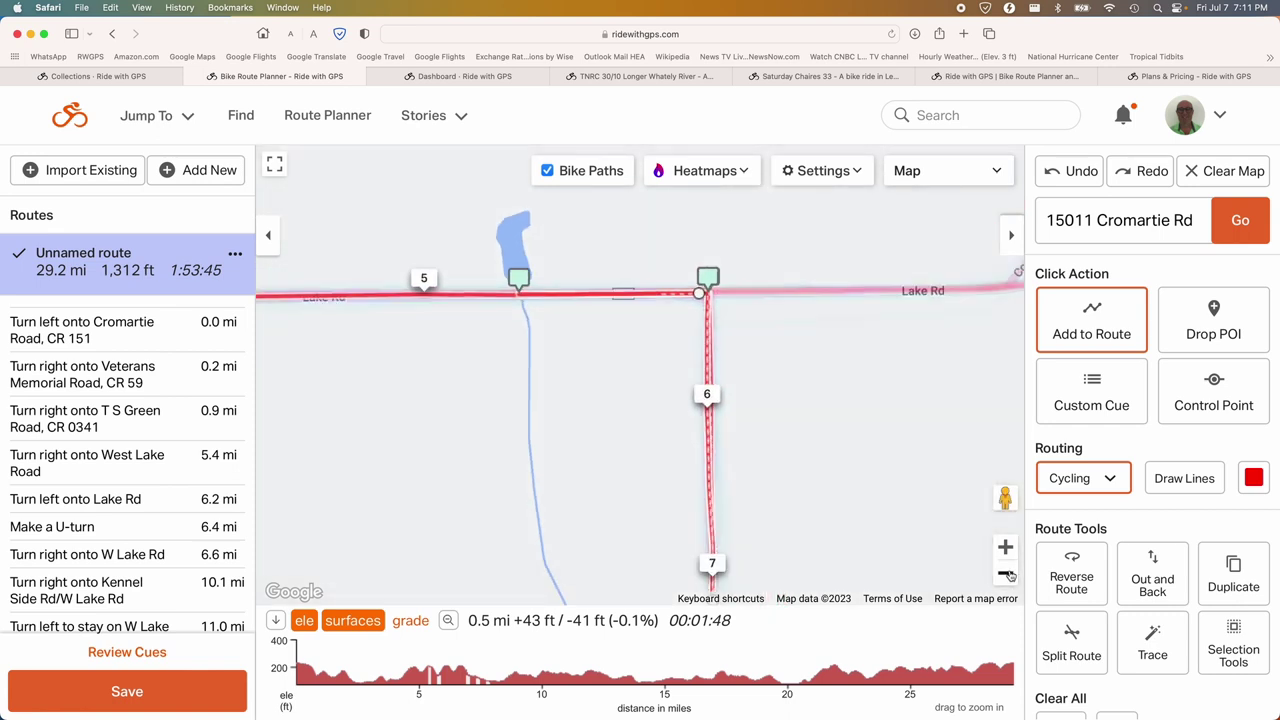
pyautogui.click(1006, 573)
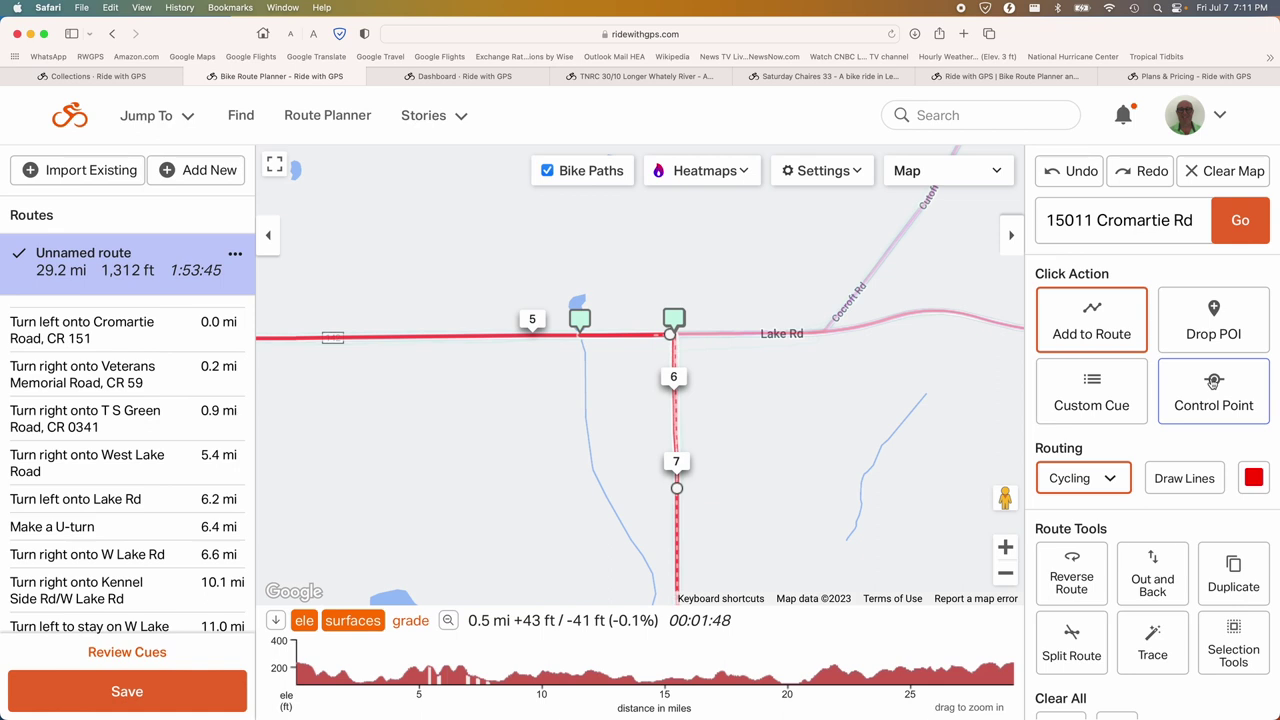
pyautogui.click(1213, 387)
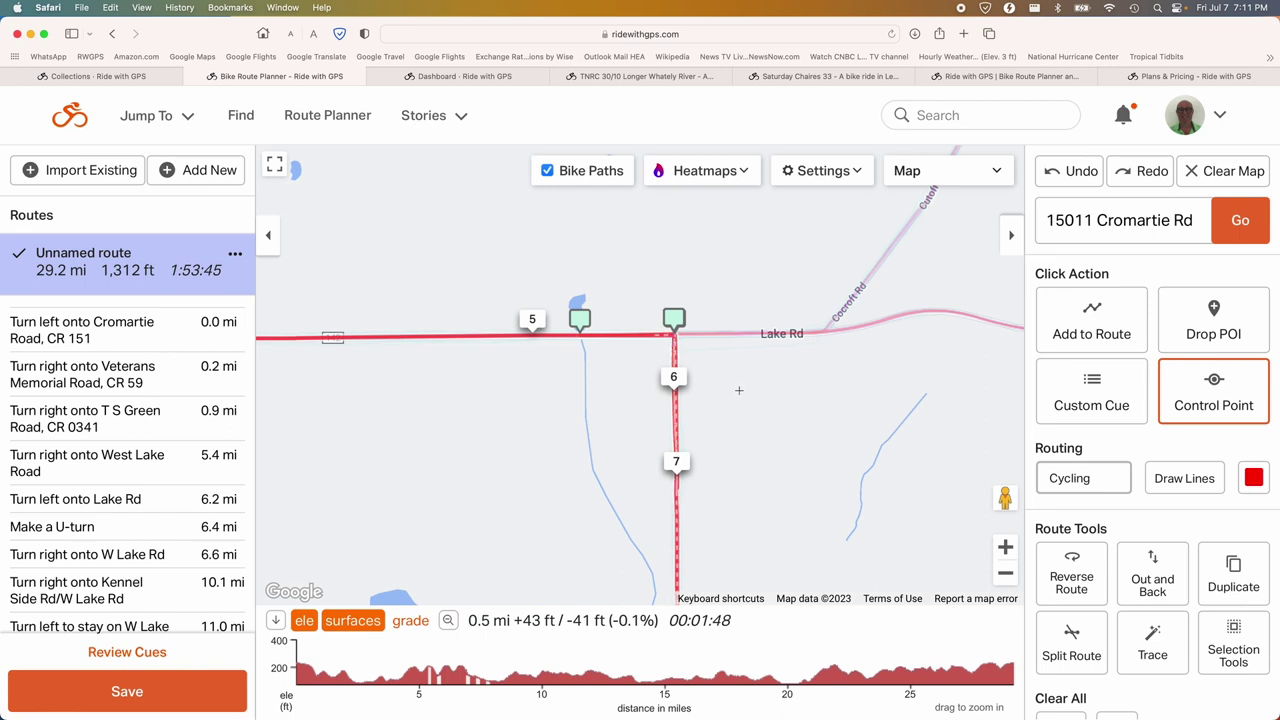
pyautogui.moveTo(674, 368)
pyautogui.mouseDown()
pyautogui.moveTo(632, 364)
pyautogui.moveTo(567, 426)
pyautogui.moveTo(492, 448)
pyautogui.moveTo(472, 474)
pyautogui.mouseUp()
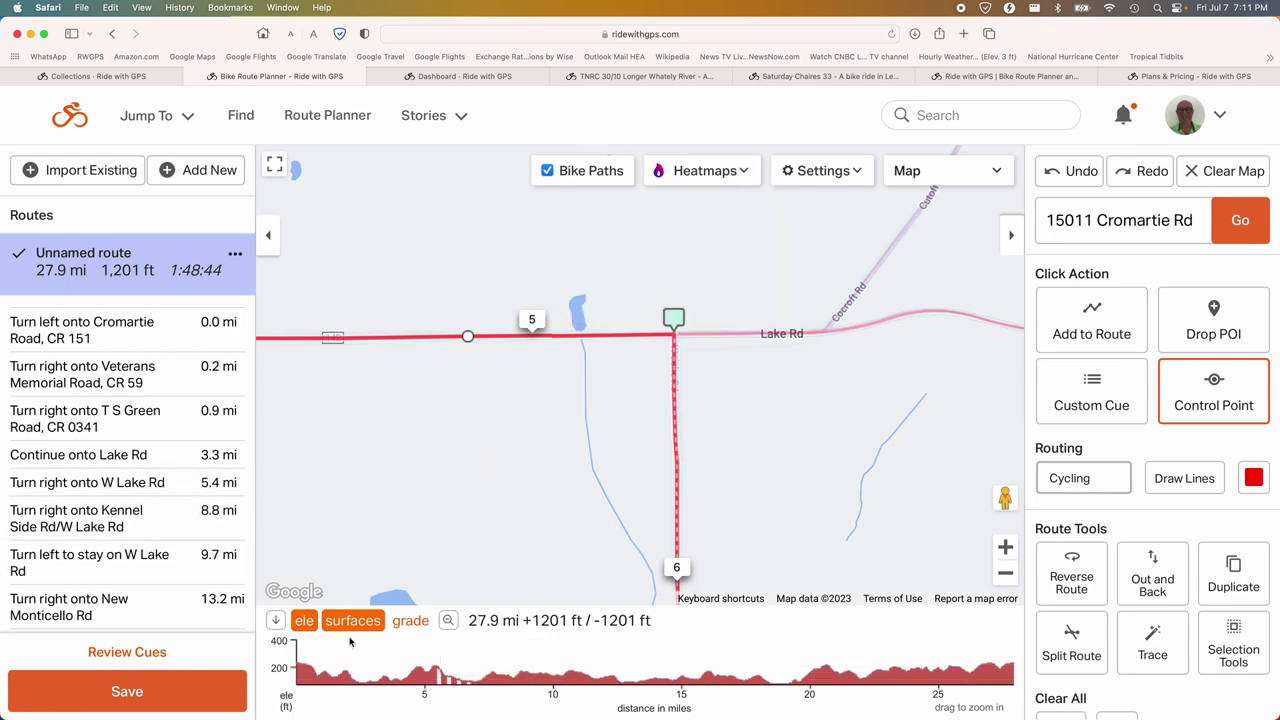
# Reopen cue review and confirm the Lake Rd, W Lake Rd and Kennel Side Rd cues.
pyautogui.click(155, 655)
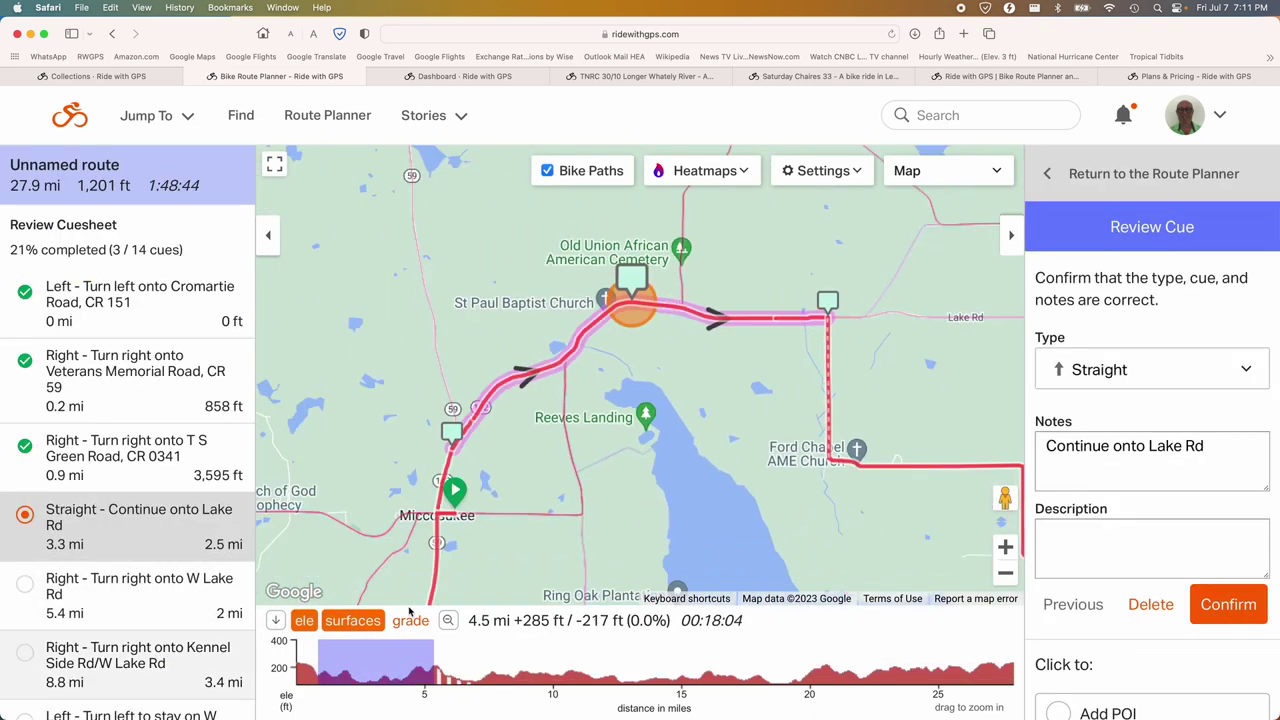
pyautogui.click(1228, 604)
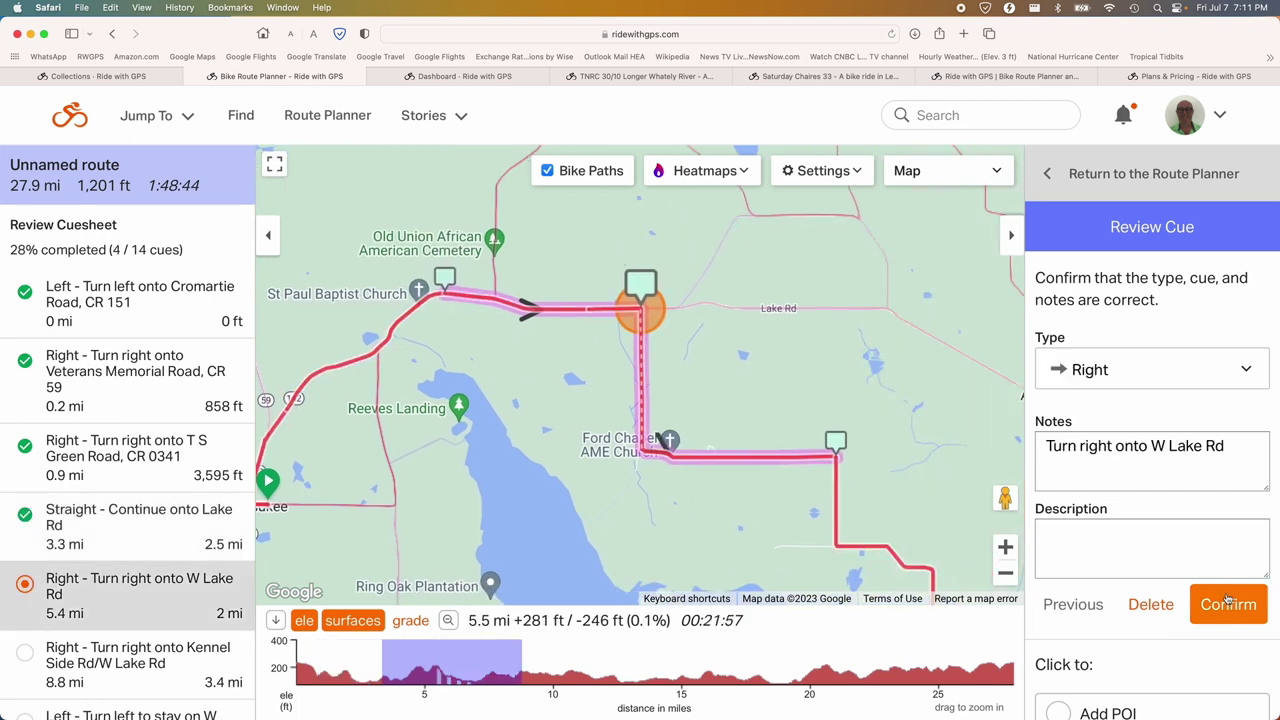
pyautogui.click(1228, 604)
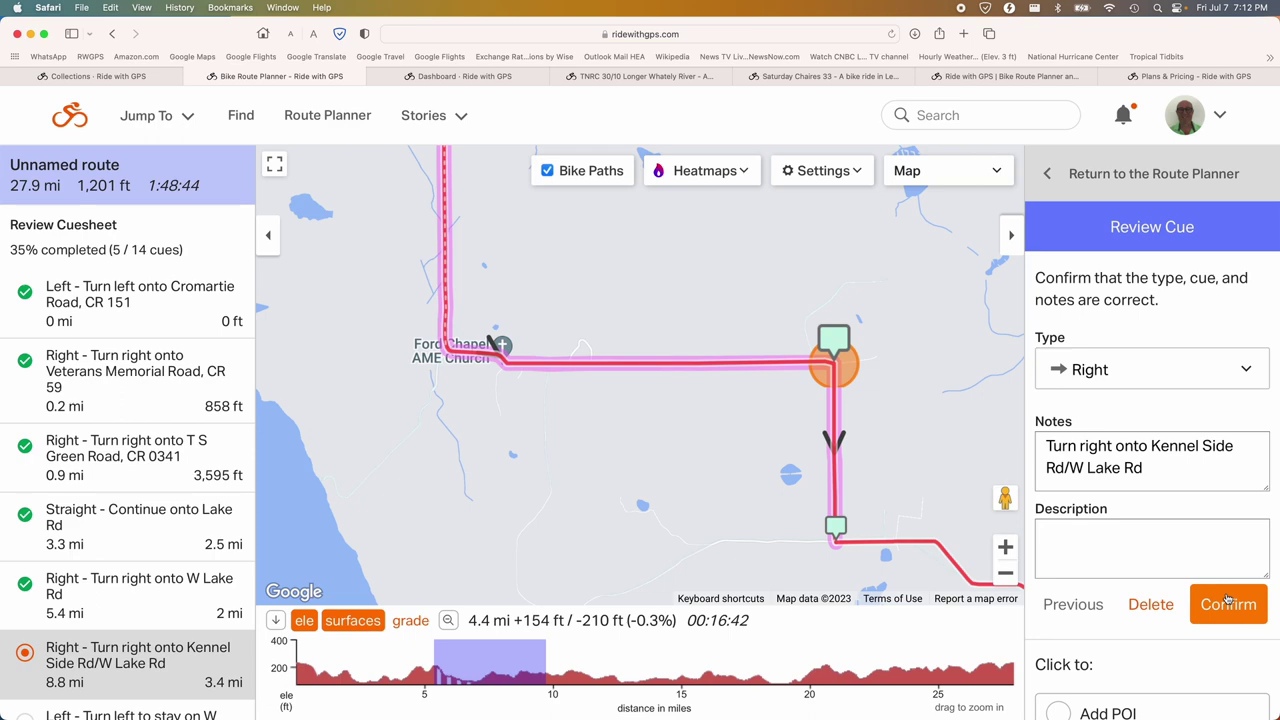
pyautogui.click(1224, 605)
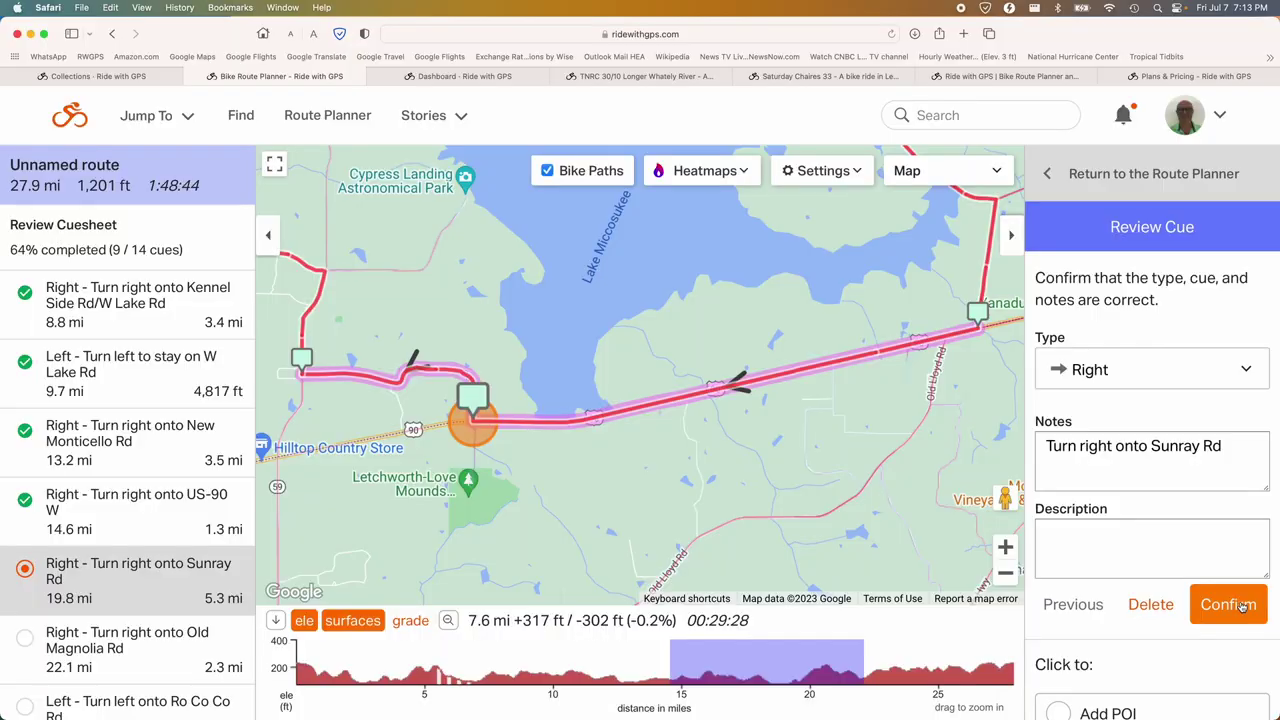
# Confirm the Sunray, Old Magnolia, Ro Co Co, State Hwy 59 and Cromartie Rd cues, completing the review.
pyautogui.click(1241, 606)
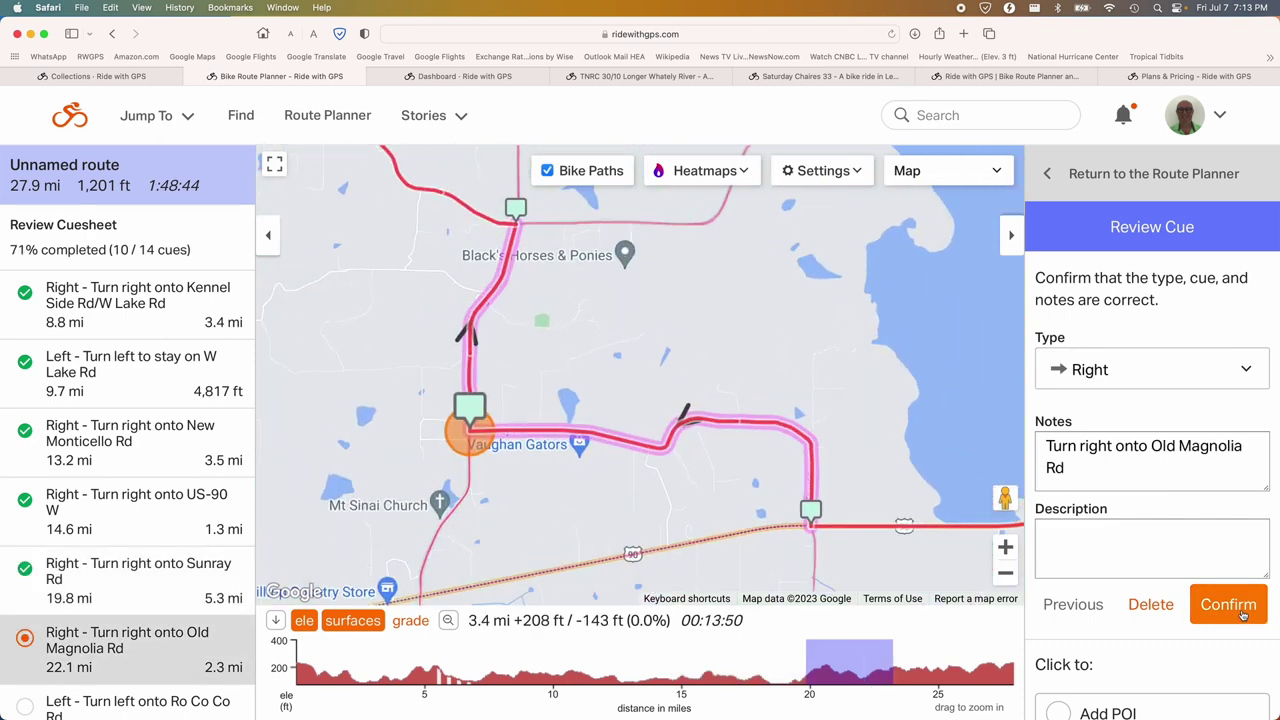
pyautogui.click(1241, 608)
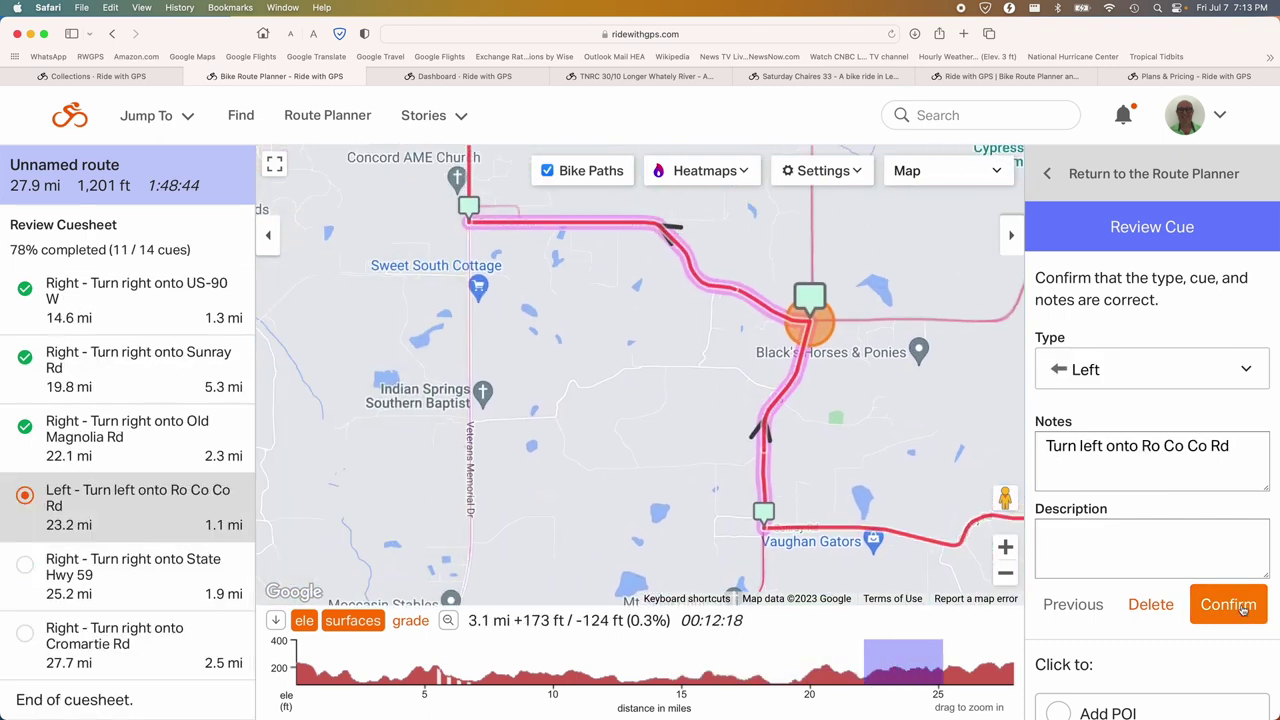
pyautogui.click(1242, 608)
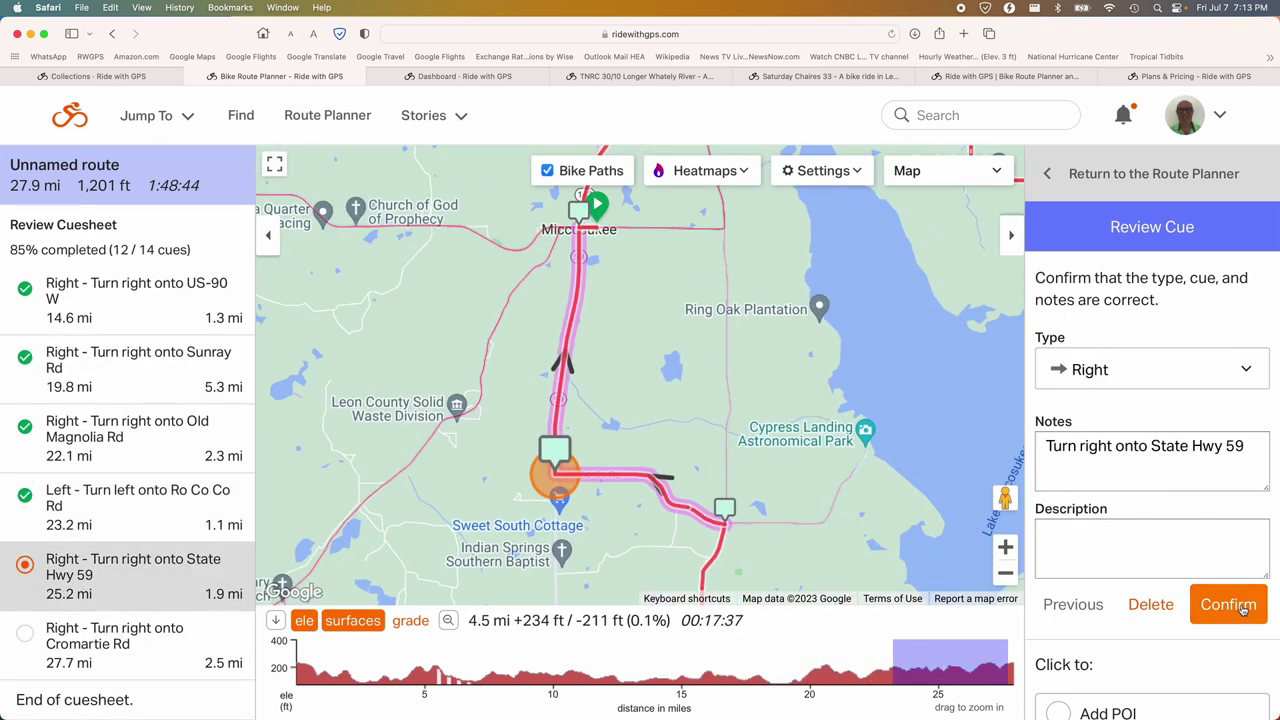
pyautogui.click(1241, 606)
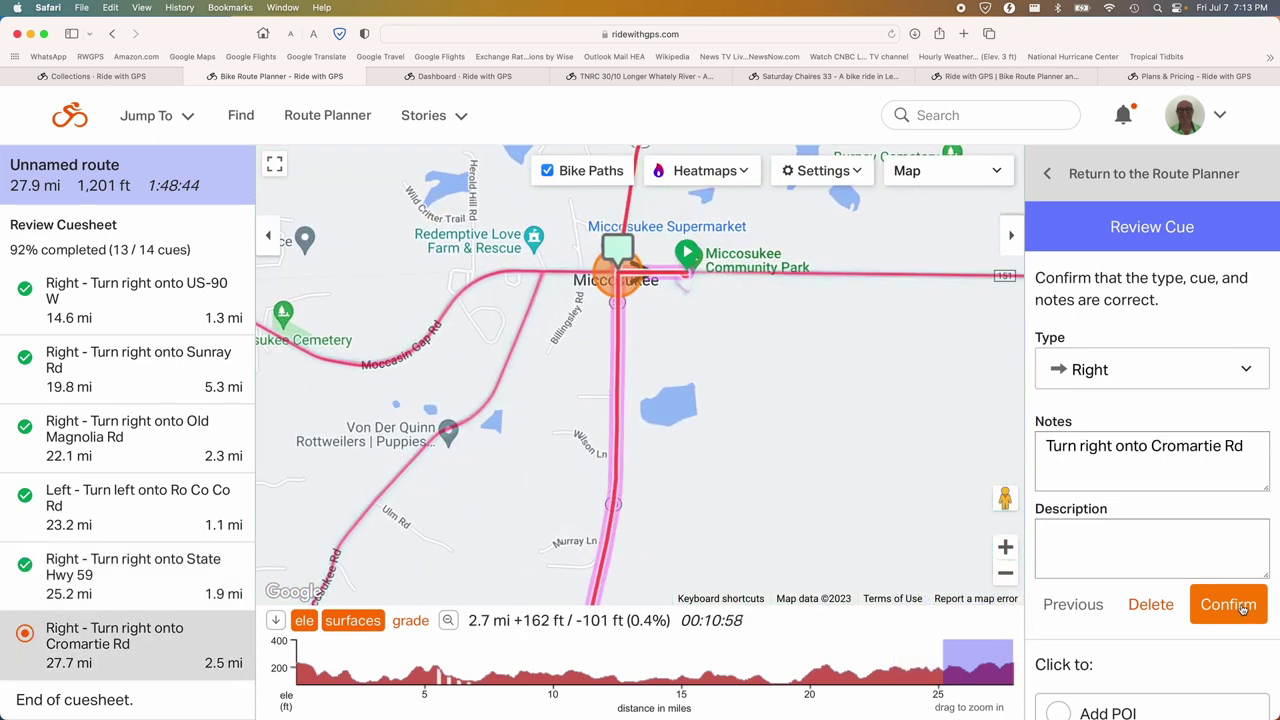
pyautogui.click(1242, 606)
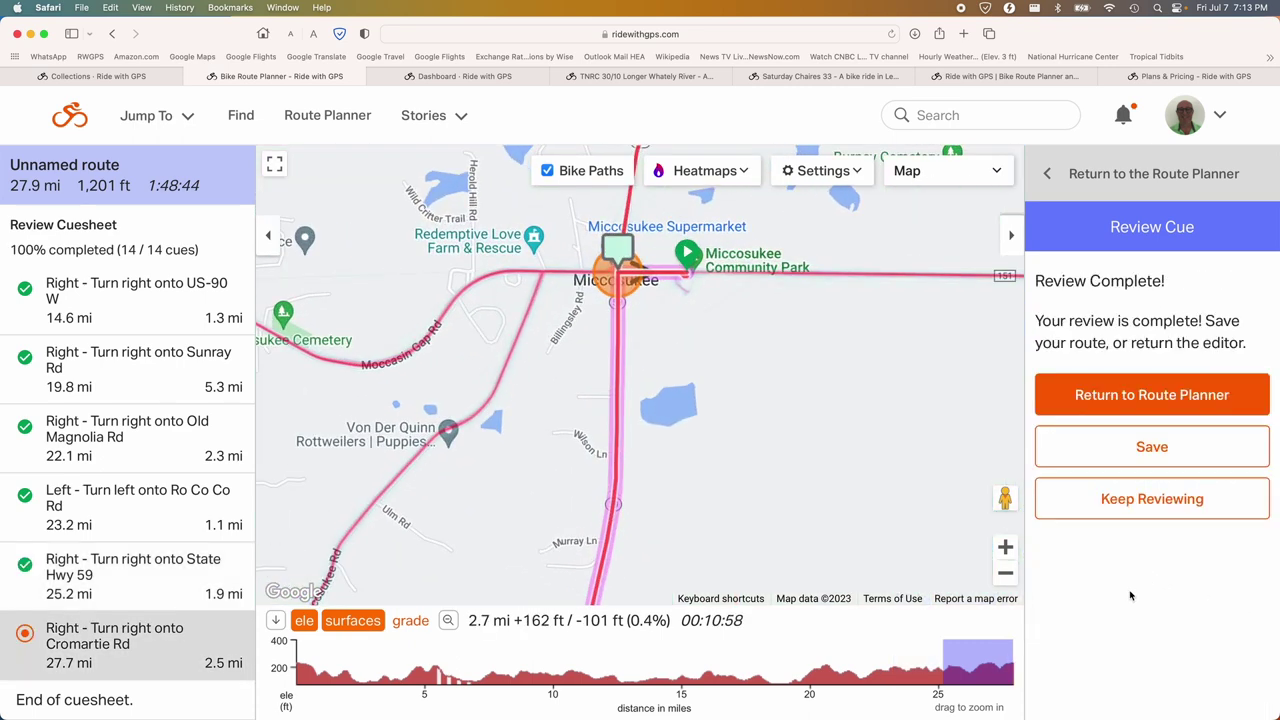
pyautogui.click(1145, 465)
# Title the 27.9-mile route 'West Lake Road Ride', choose the Capital City Cyclists account, and save.
pyautogui.click(546, 290)
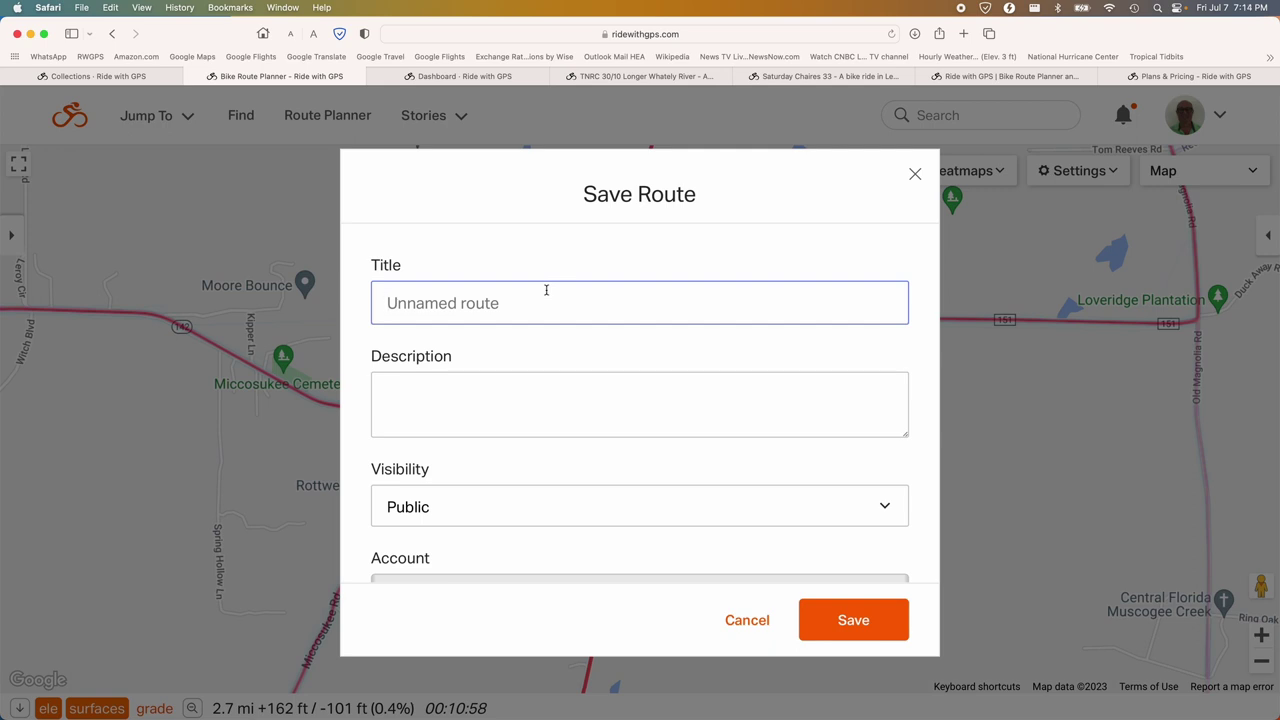
pyautogui.write('West Lake ')
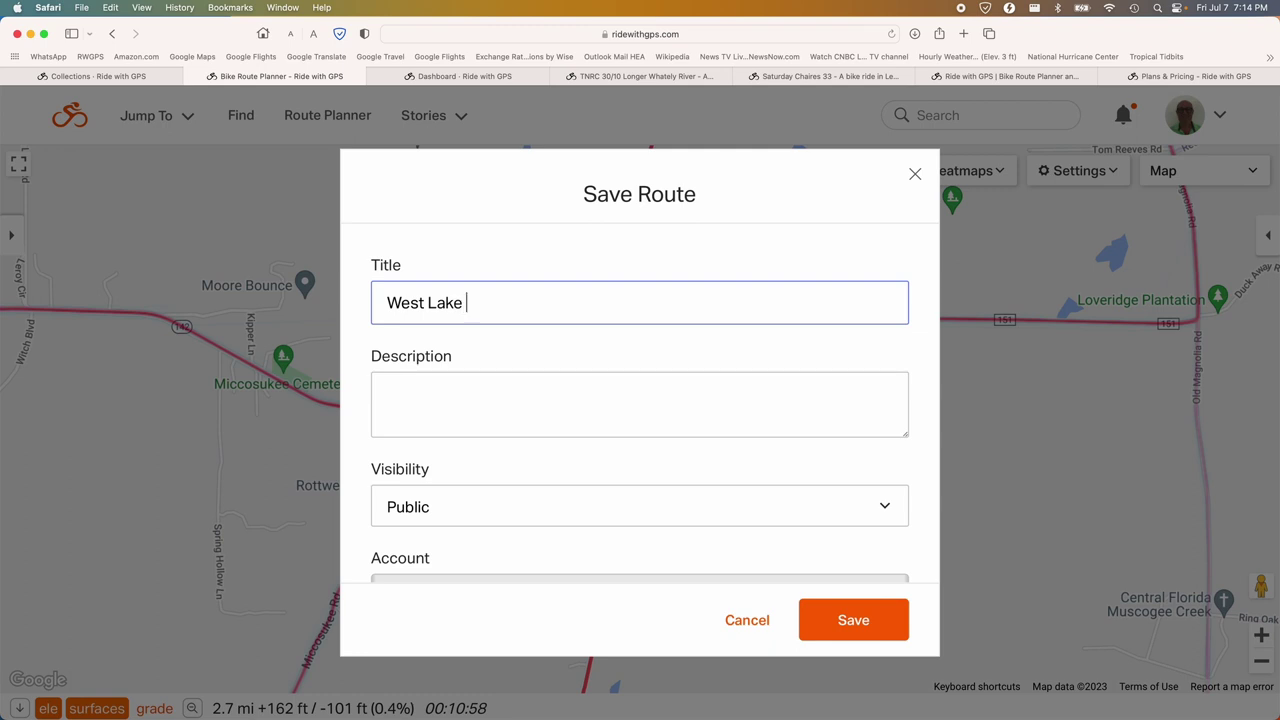
pyautogui.write('Road')
pyautogui.write('de')
pyautogui.scroll(-2, 632, 373)
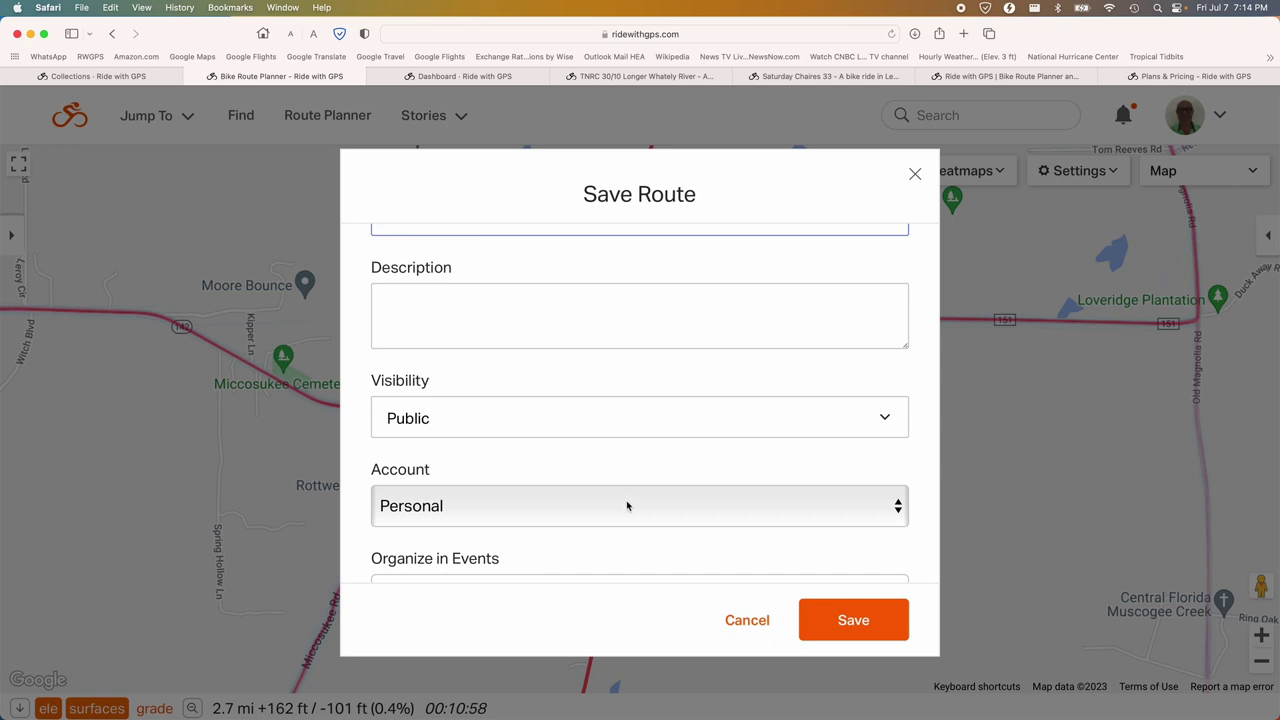
pyautogui.click(627, 506)
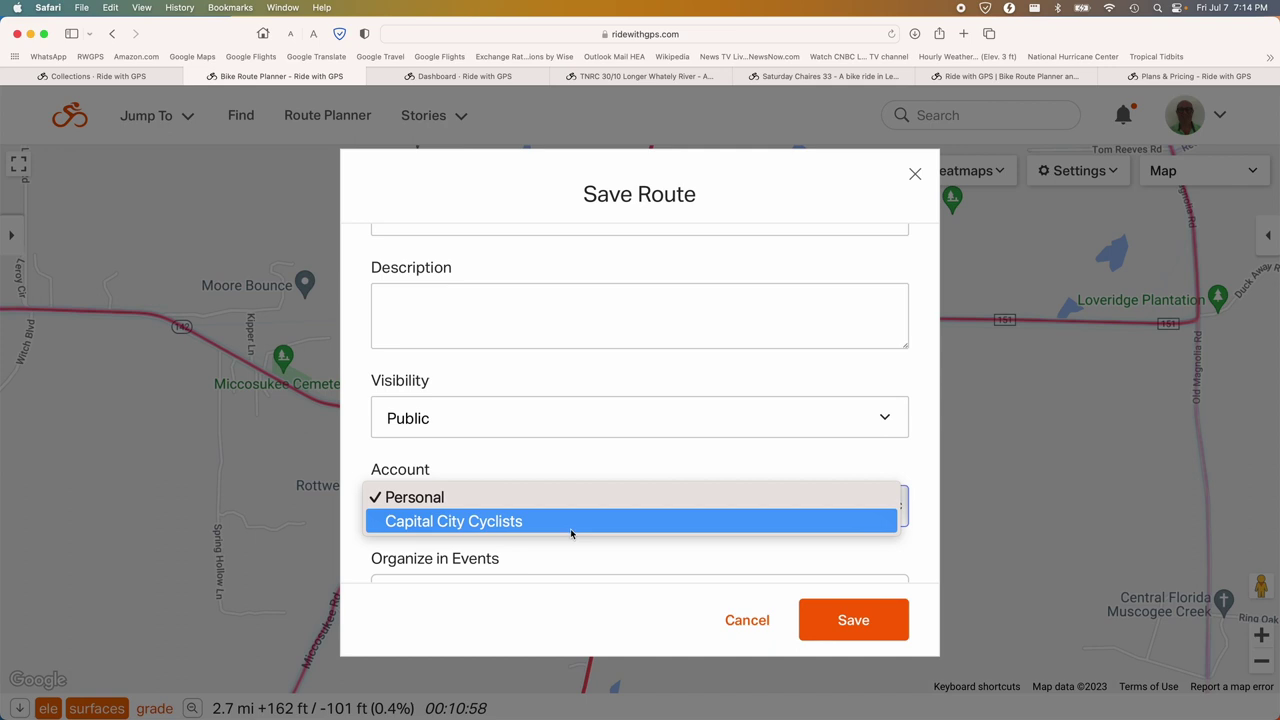
pyautogui.click(570, 528)
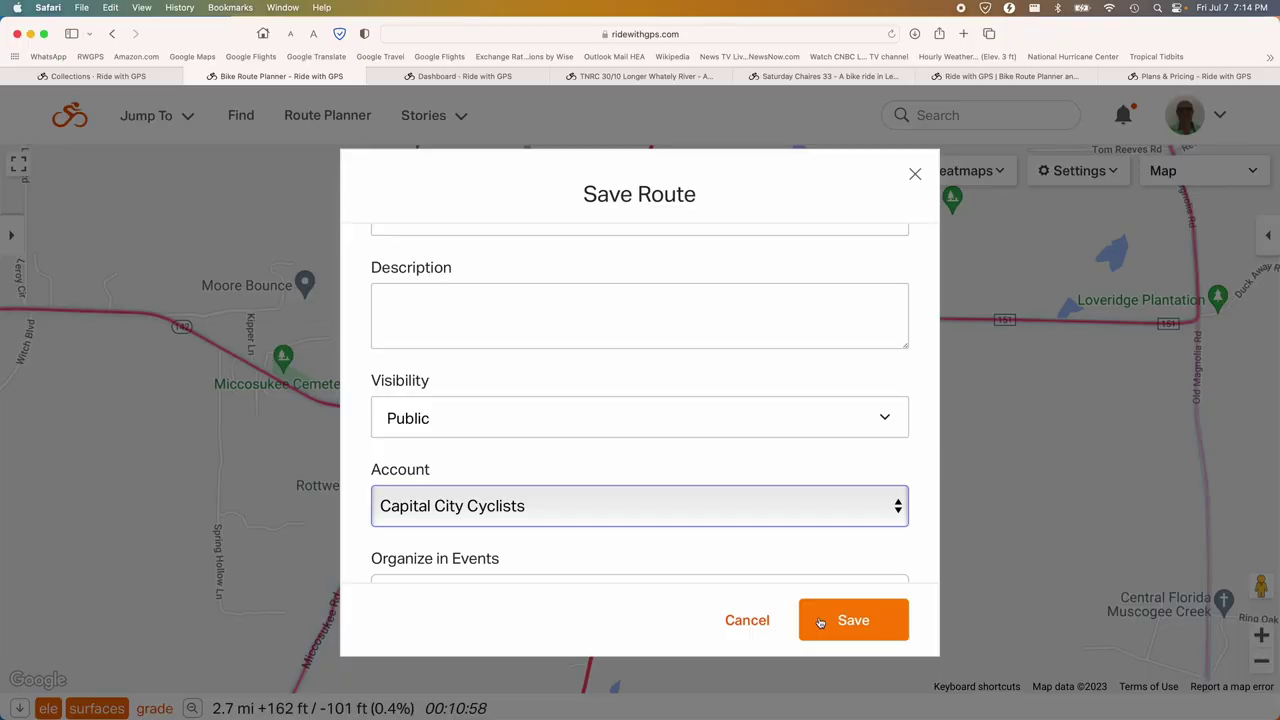
pyautogui.click(831, 627)
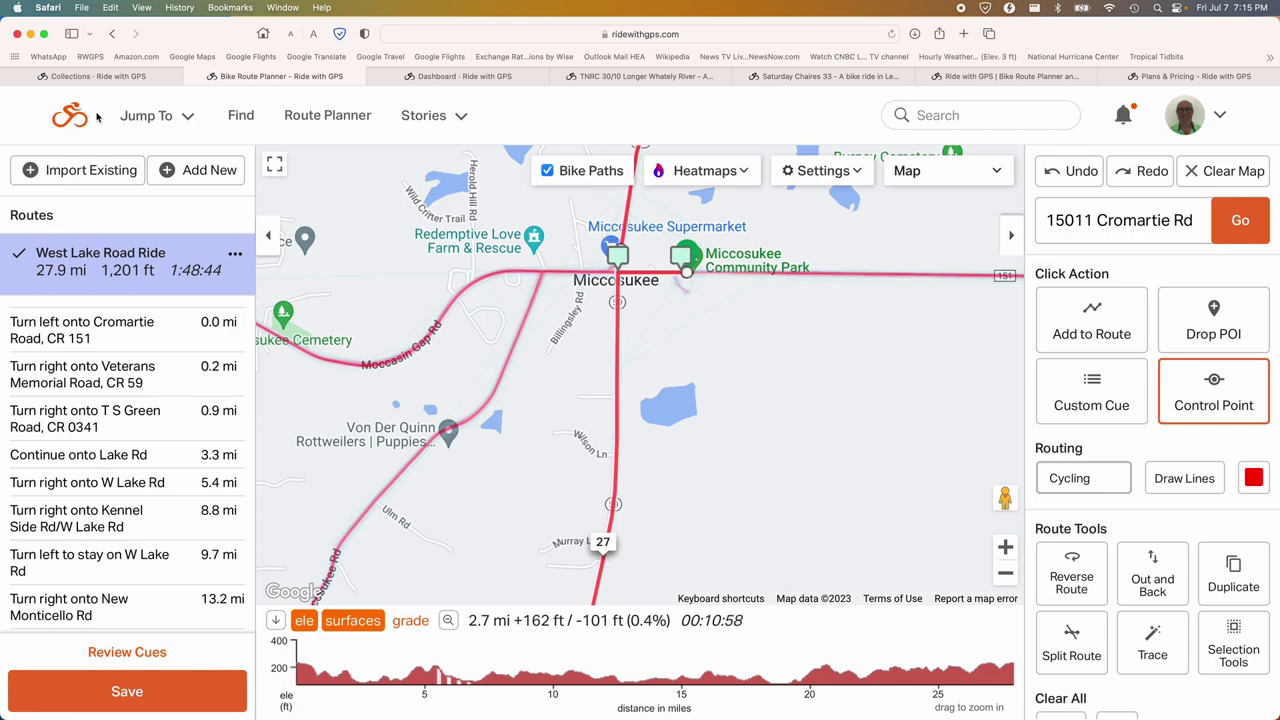
# Go to the account dashboard once the route has saved.
pyautogui.click(80, 120)
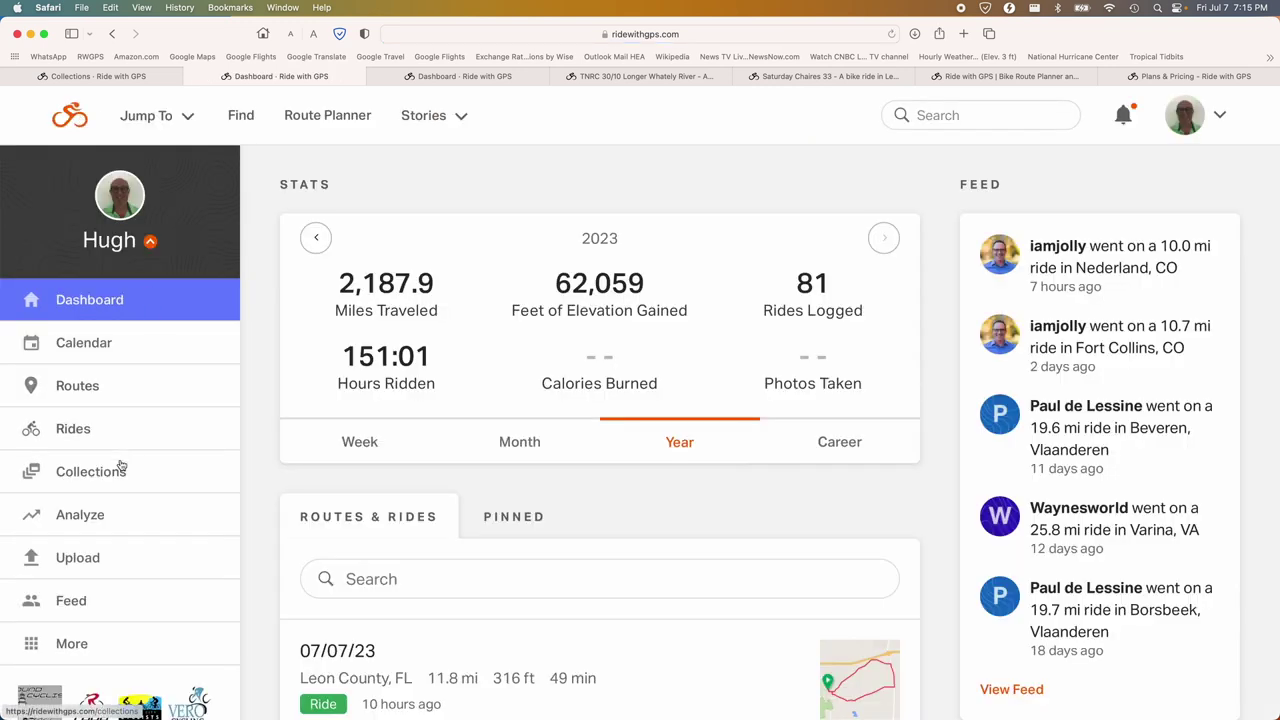
# Open Collections, then the Europe 2023 collection, and scroll through its collection routes.
pyautogui.click(97, 476)
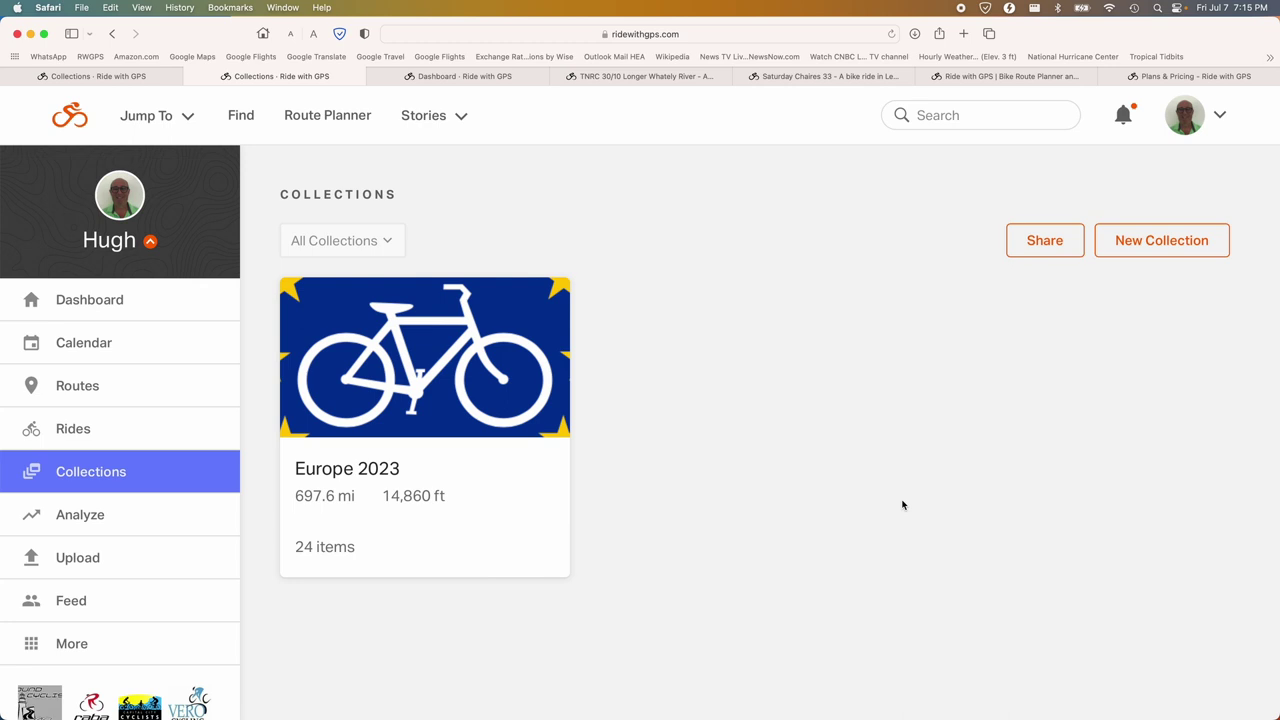
pyautogui.click(462, 378)
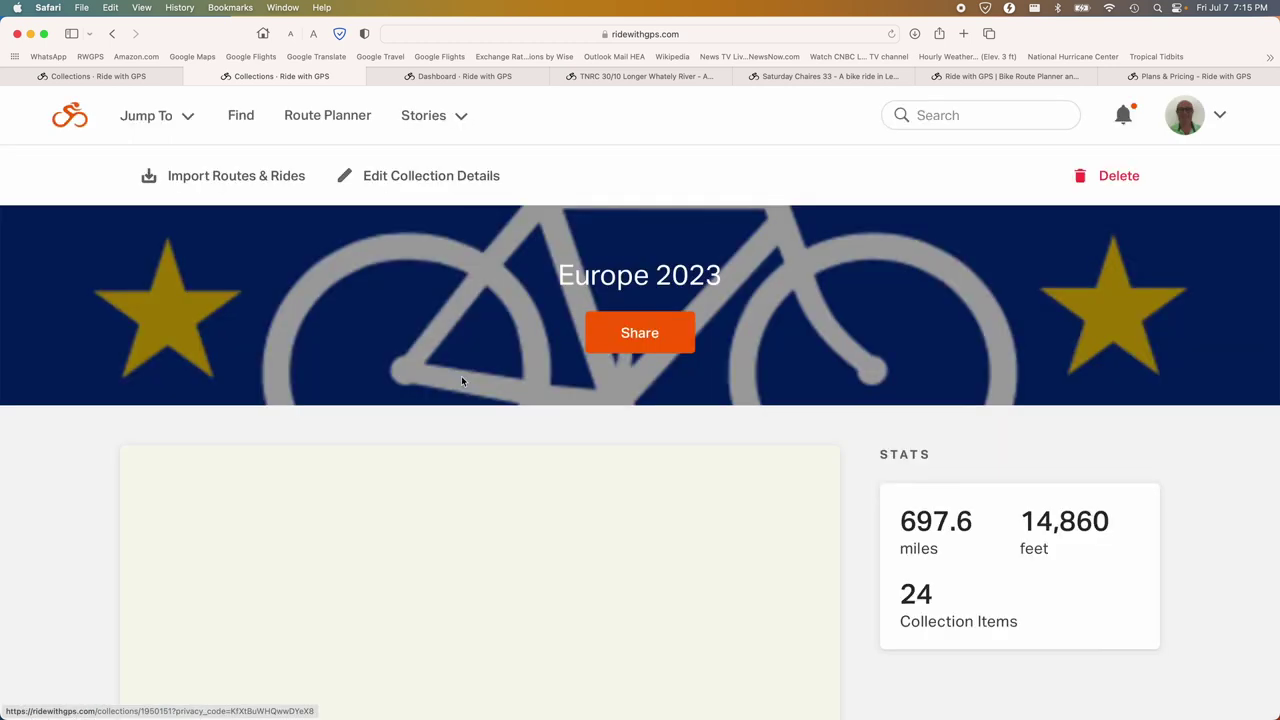
pyautogui.scroll(-6, 449, 380)
pyautogui.scroll(-1, 449, 380)
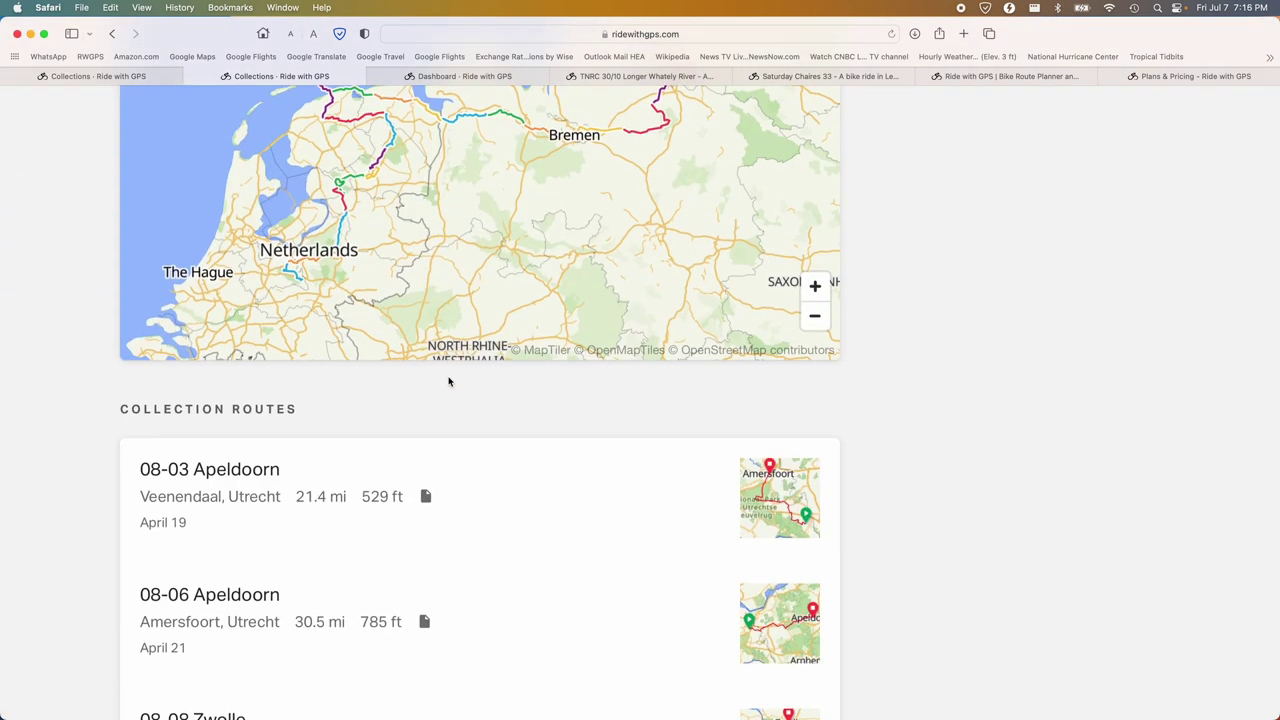
pyautogui.scroll(-3, 449, 381)
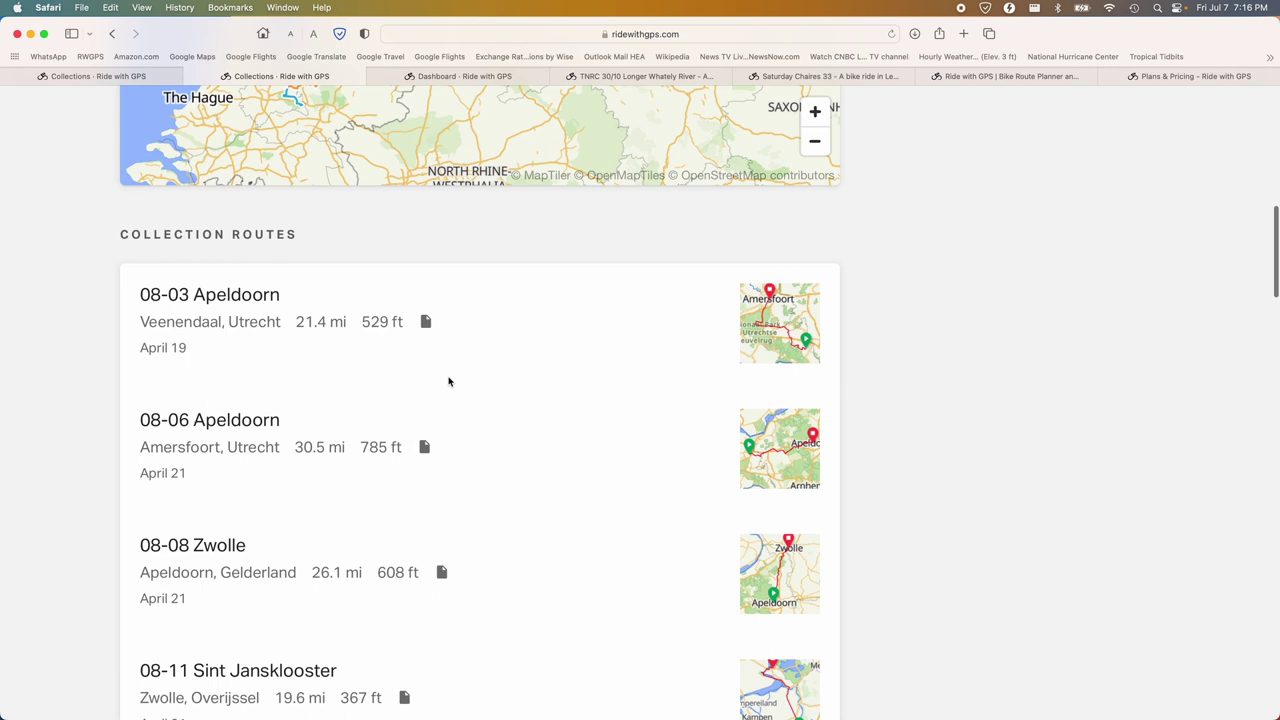
pyautogui.scroll(2, 449, 381)
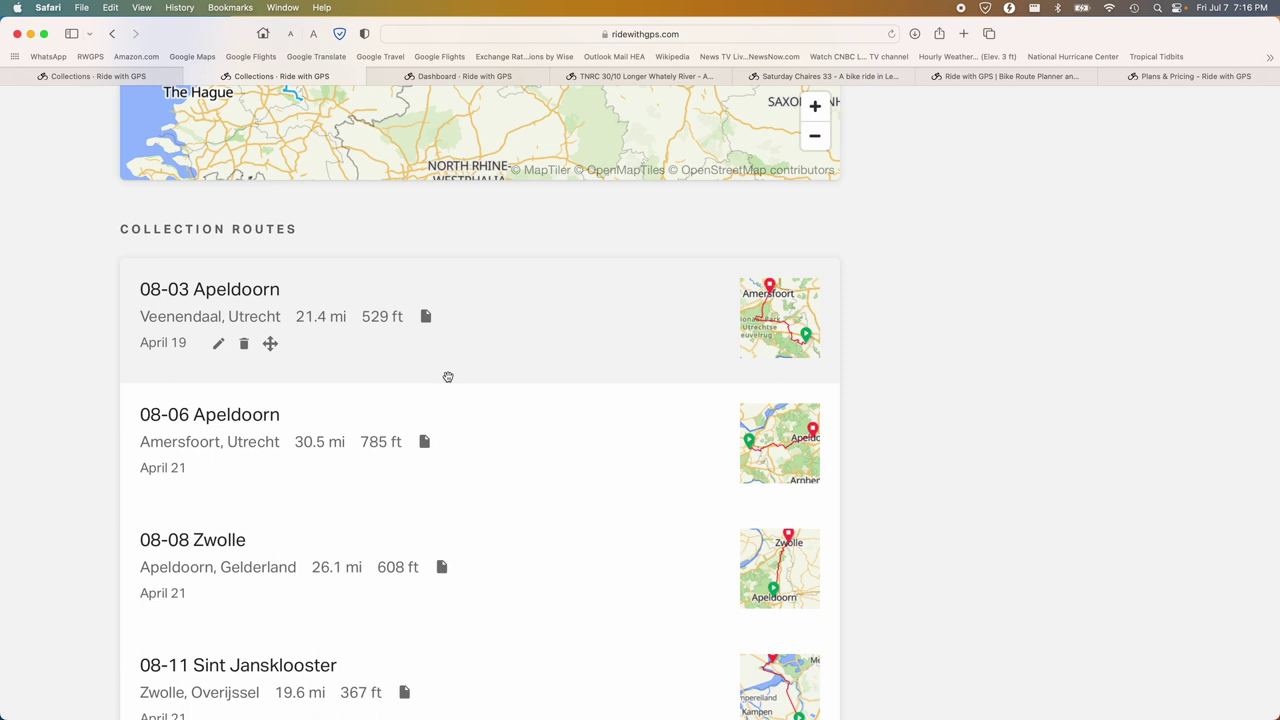
pyautogui.scroll(6, 448, 377)
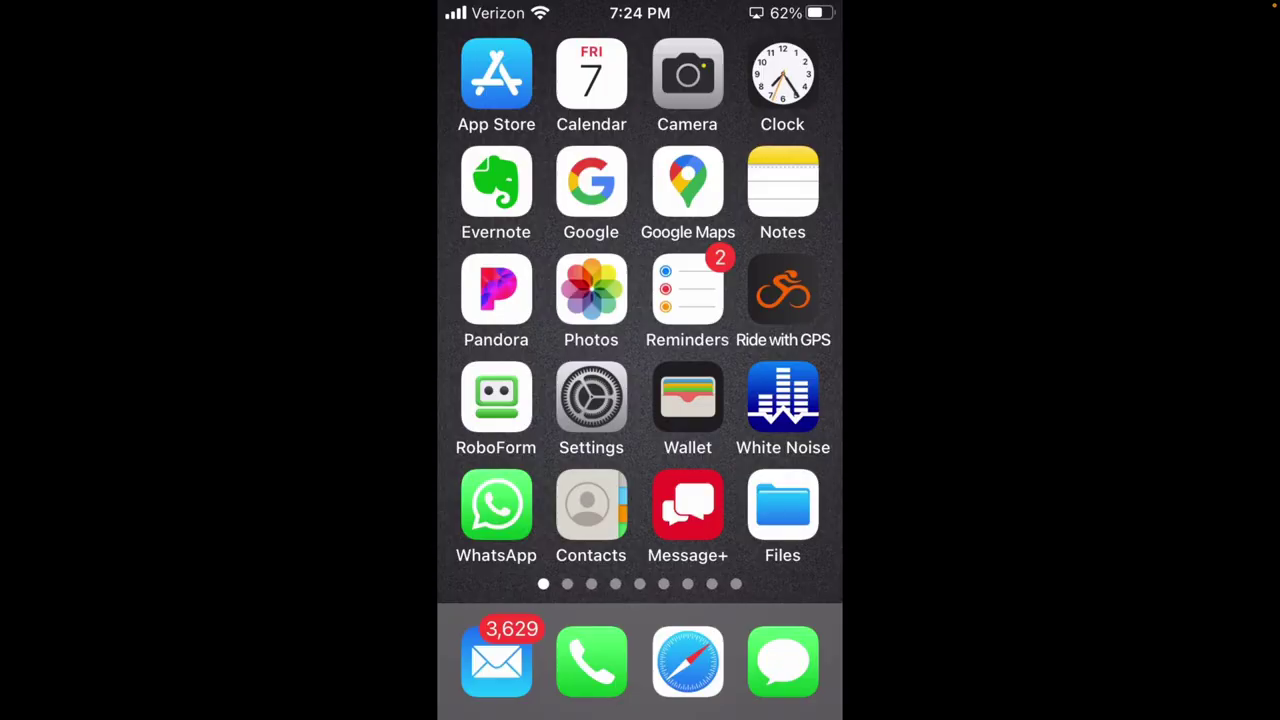
# Launch the Ride with GPS phone app and swipe the navigation metrics panel to its second page.
pyautogui.click(783, 290)
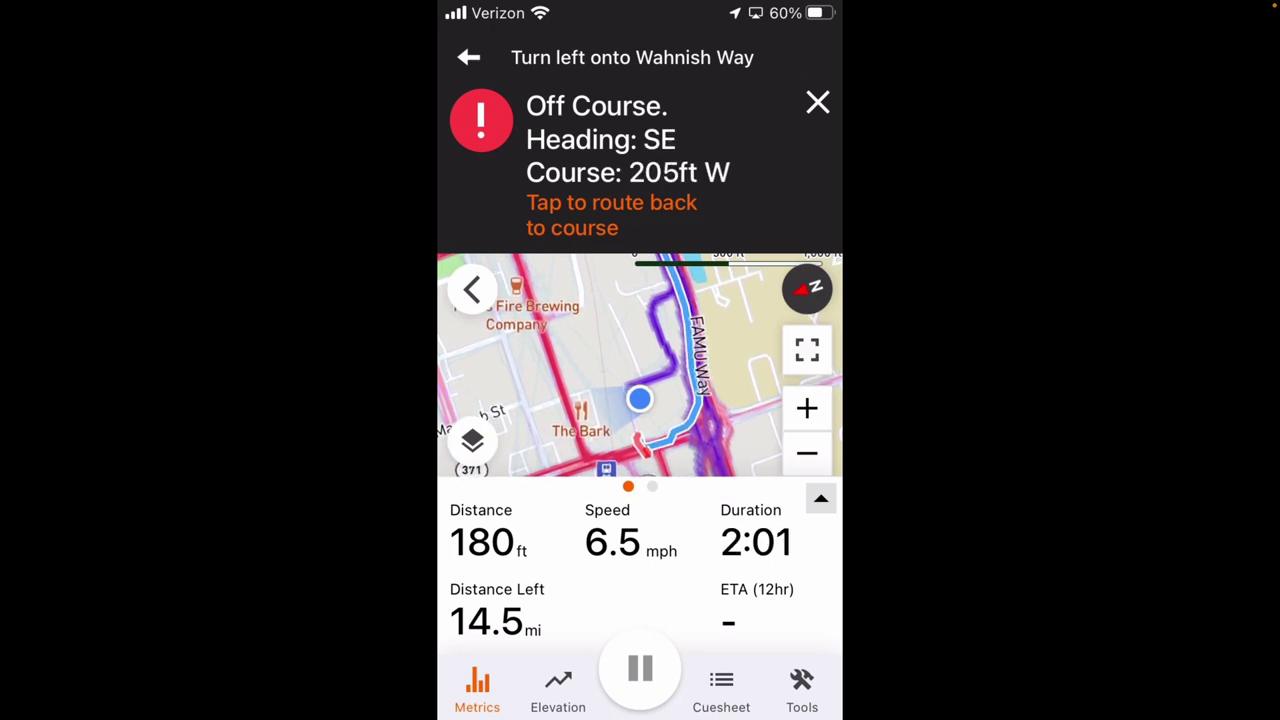
pyautogui.moveTo(760, 570); pyautogui.dragTo(500, 570)
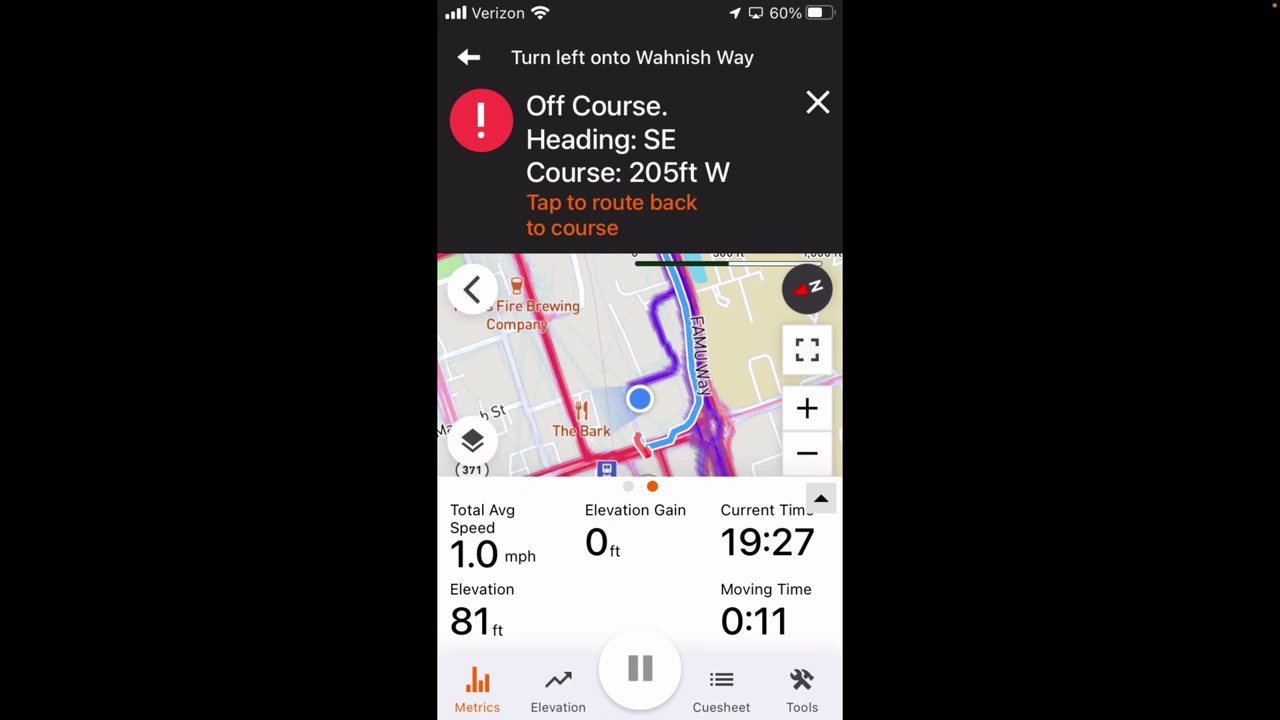